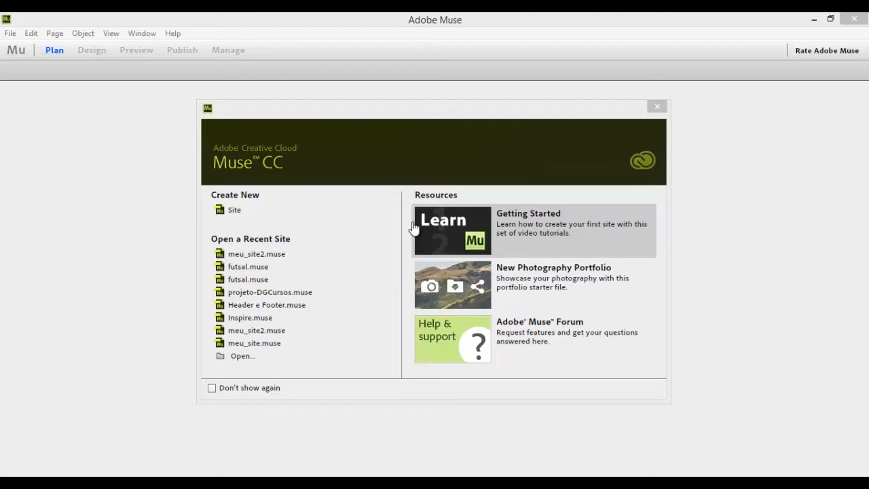
# Look in the Projeto_Geral folder on the desktop and examine the Header e Footer Muse site file
pyautogui.click(813, 20)
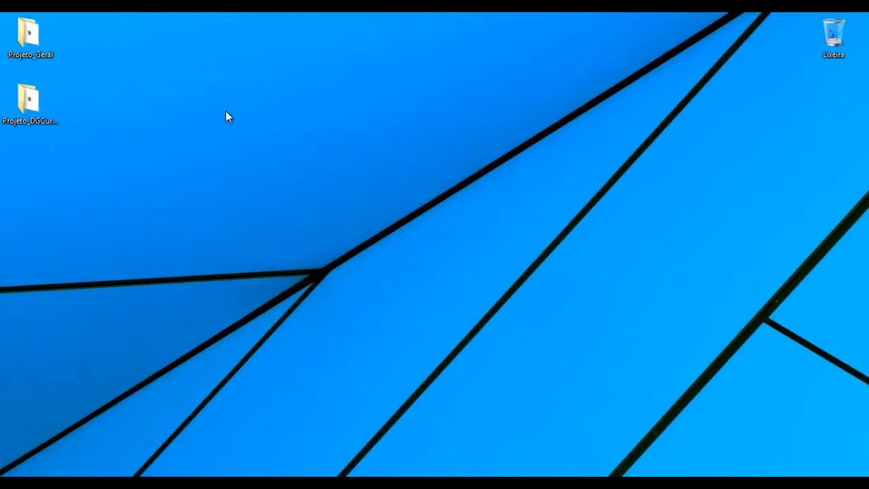
pyautogui.click(31, 43)
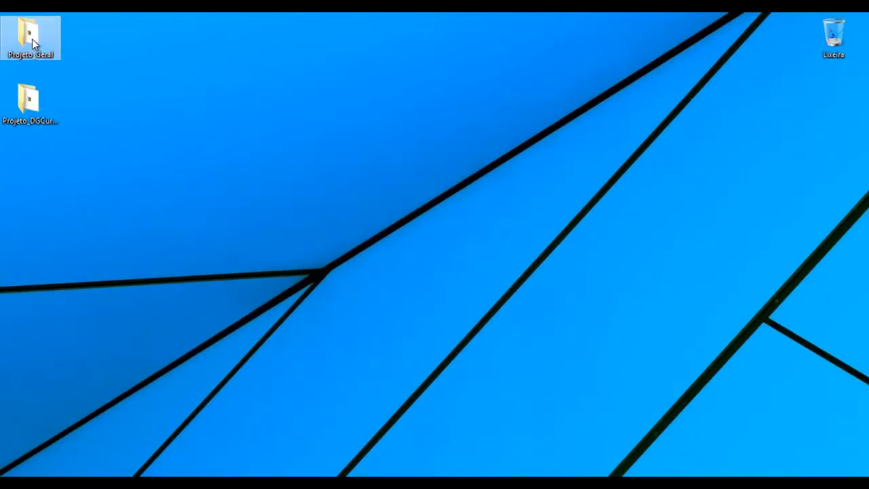
pyautogui.doubleClick(32, 39)
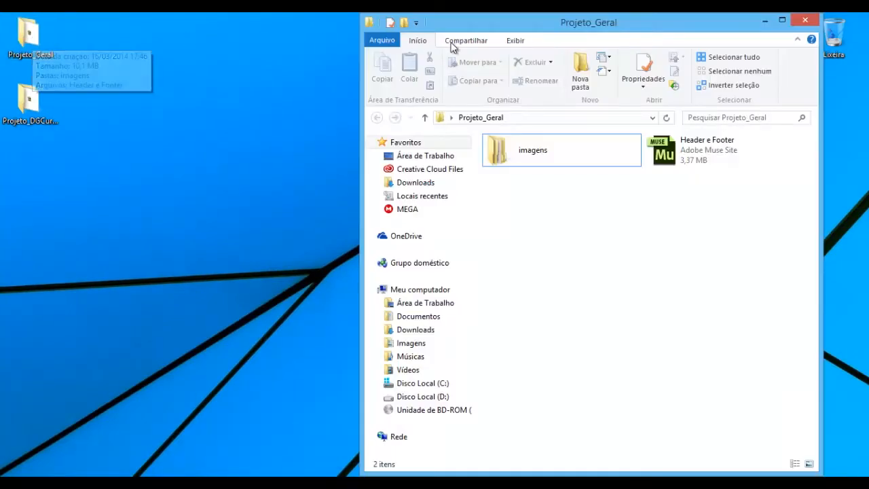
pyautogui.doubleClick(584, 23)
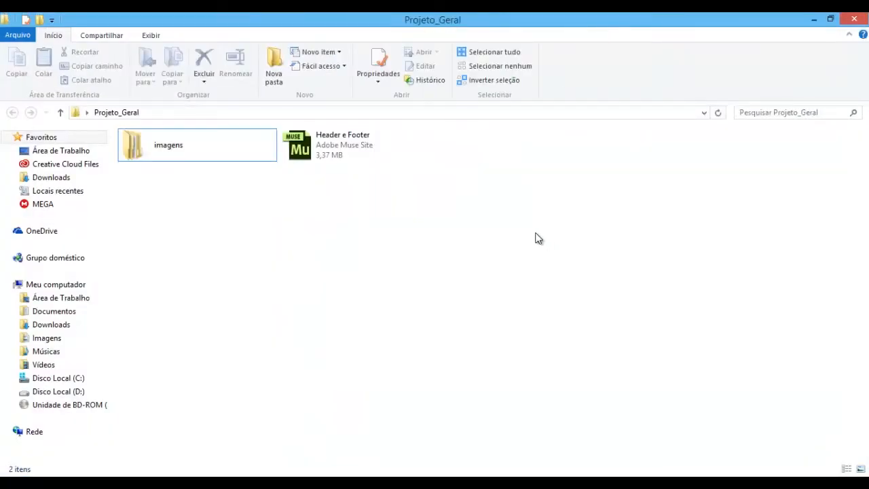
pyautogui.click(336, 147)
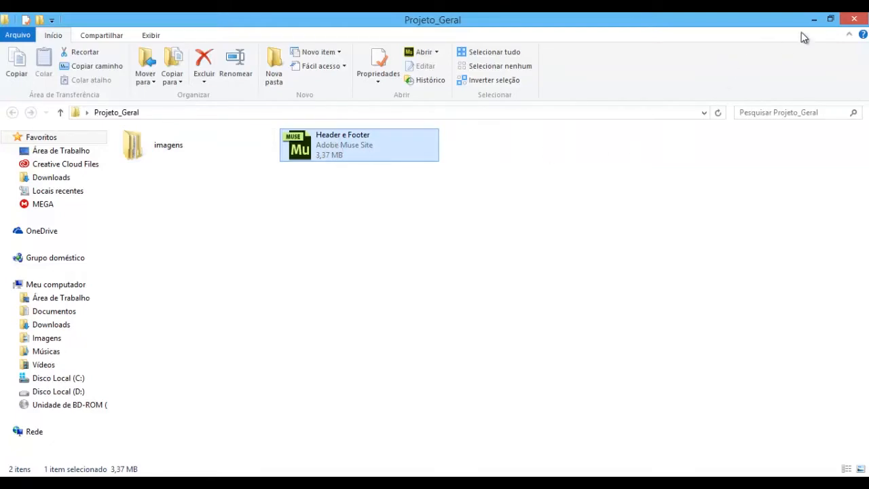
pyautogui.click(814, 19)
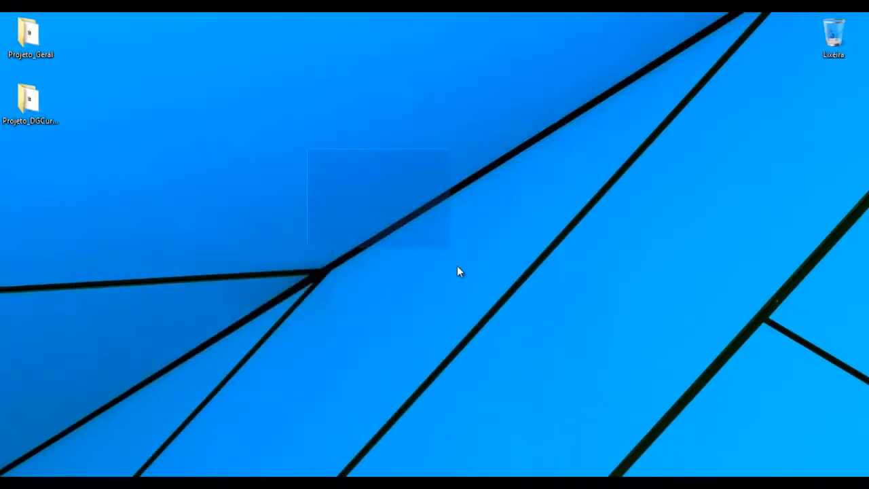
# Switch back to Adobe Muse, create a new site with the default settings and open its A-Master page for design
pyautogui.click(320, 483)
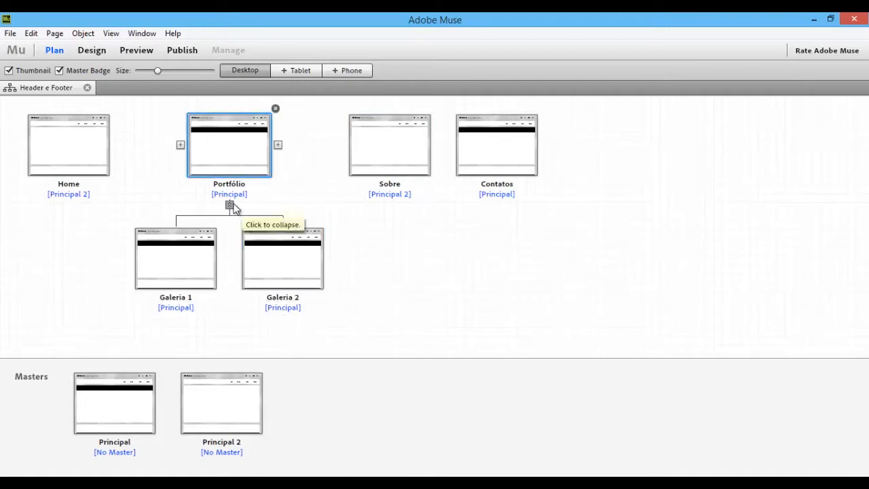
pyautogui.click(10, 34)
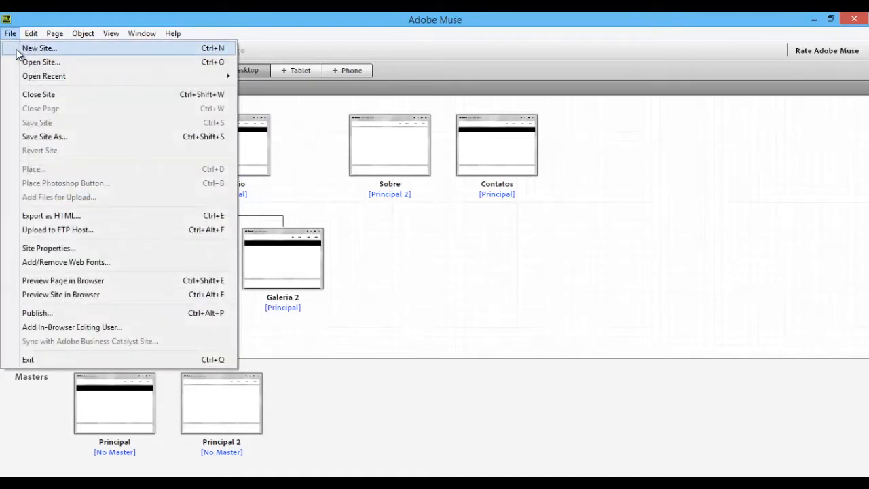
pyautogui.click(18, 53)
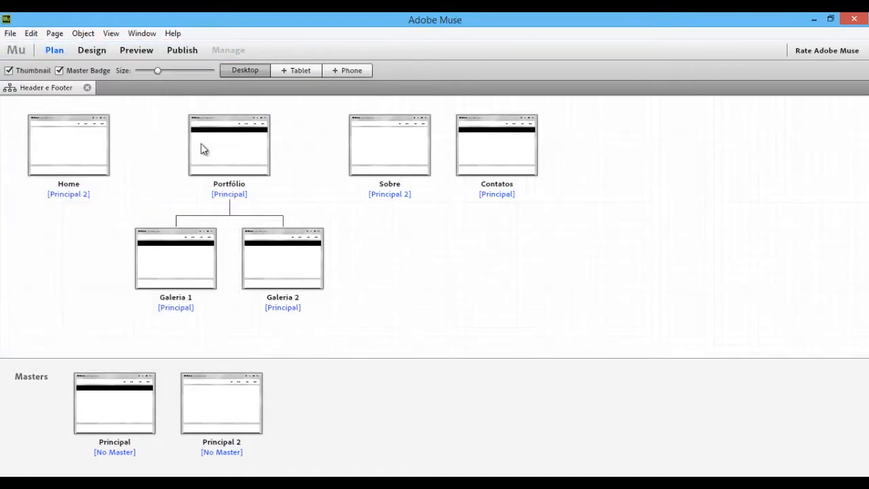
pyautogui.click(571, 351)
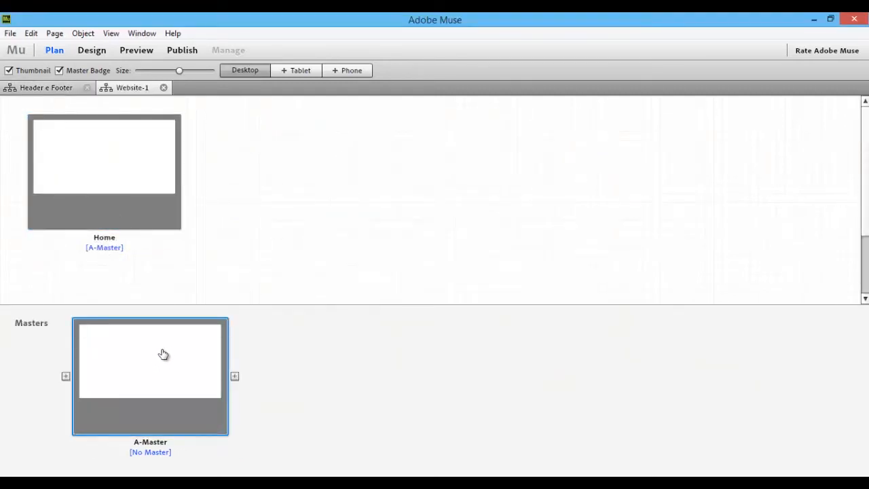
pyautogui.doubleClick(155, 360)
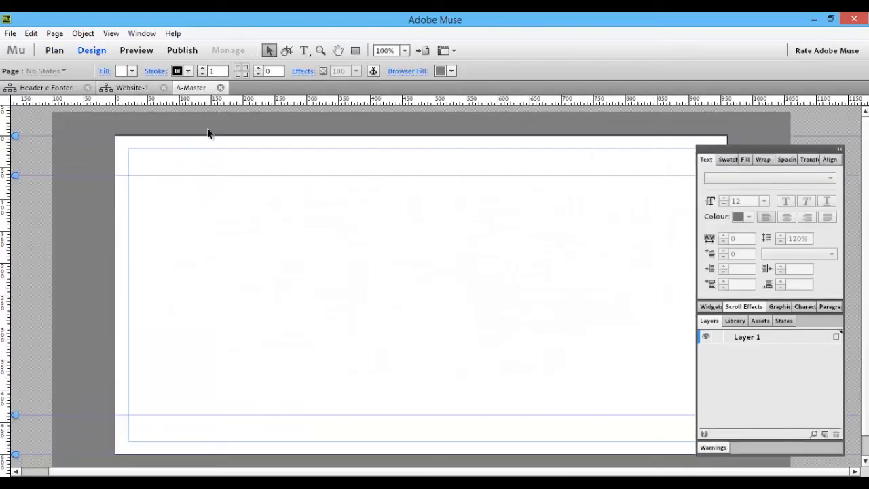
# Switch to Photoshop and create a new document from the Web preset, 300 pixels wide and 200 pixels high
pyautogui.click(813, 19)
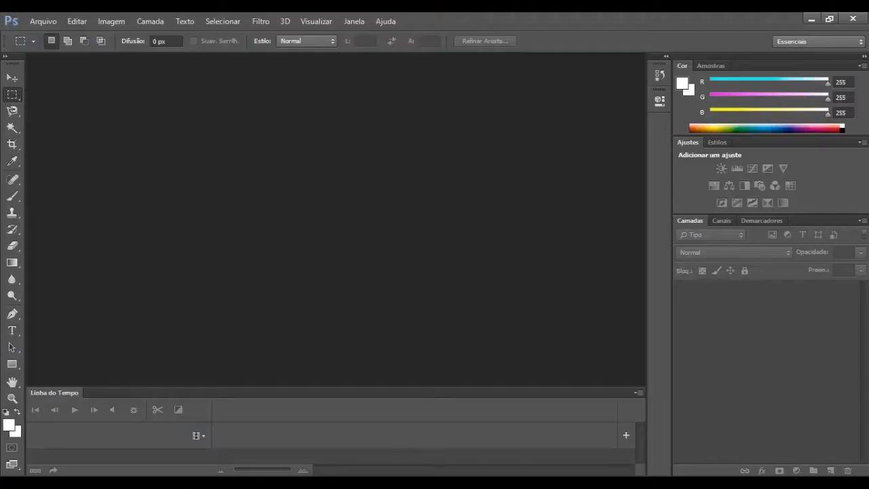
pyautogui.click(41, 21)
pyautogui.click(53, 32)
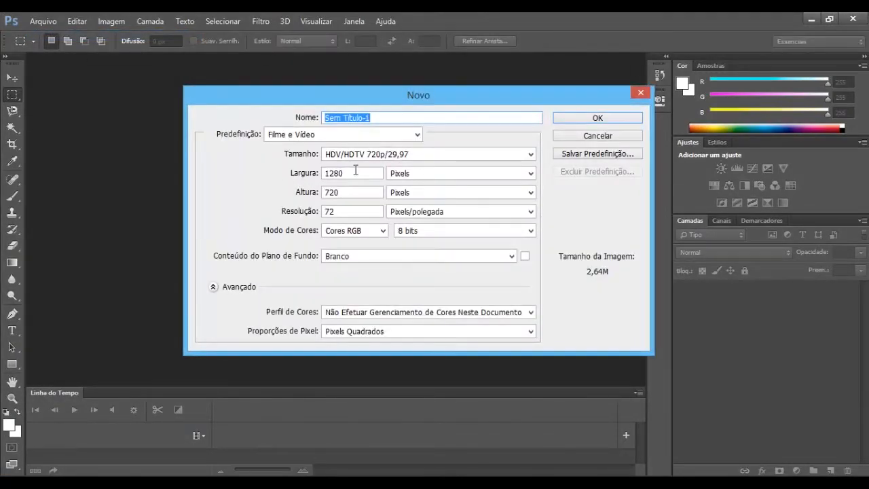
pyautogui.click(332, 139)
pyautogui.click(288, 218)
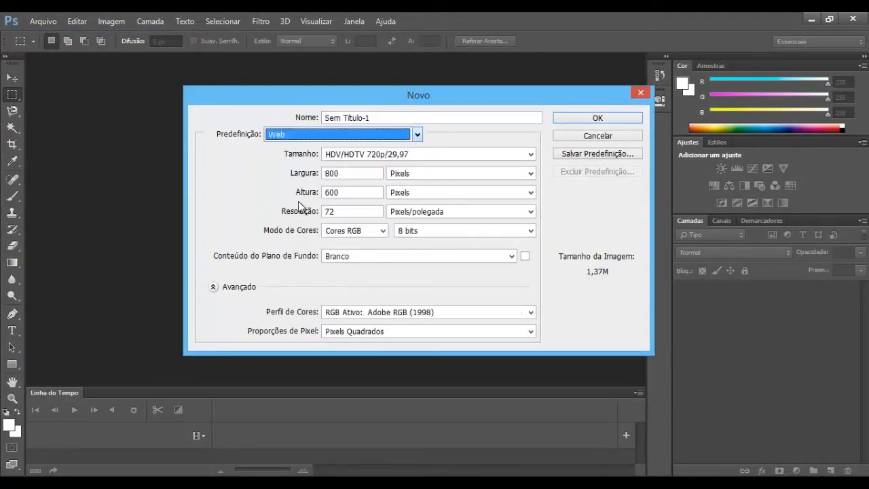
pyautogui.click(296, 175)
pyautogui.write('300')
pyautogui.press('Tab')
pyautogui.press('Tab')
pyautogui.write('200')
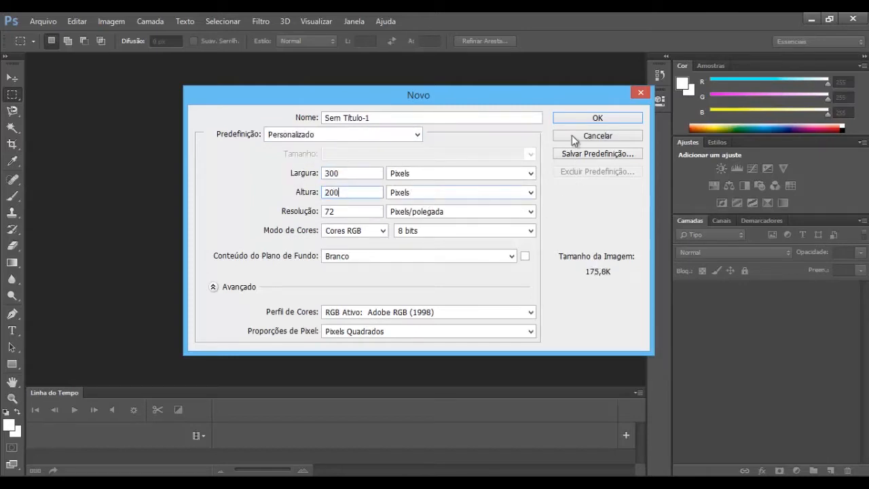
pyautogui.click(596, 119)
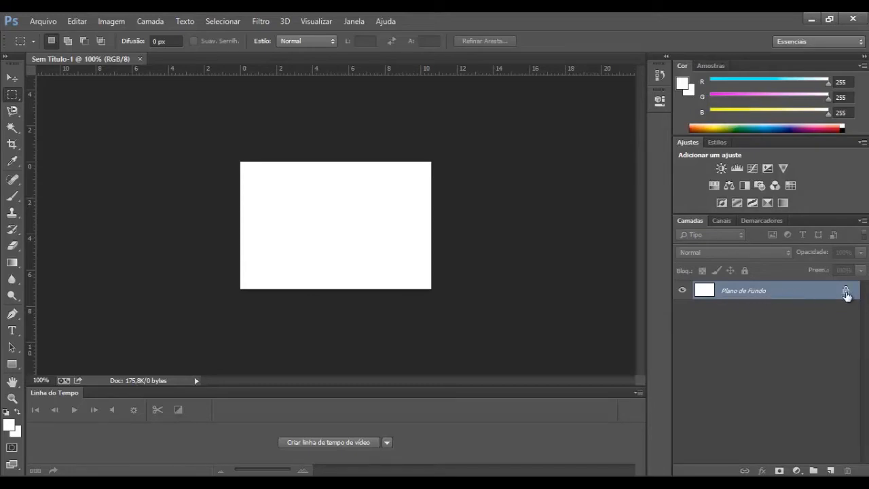
# Unlock the background layer and rename it "normal"
pyautogui.click(846, 292)
pyautogui.doubleClick(759, 297)
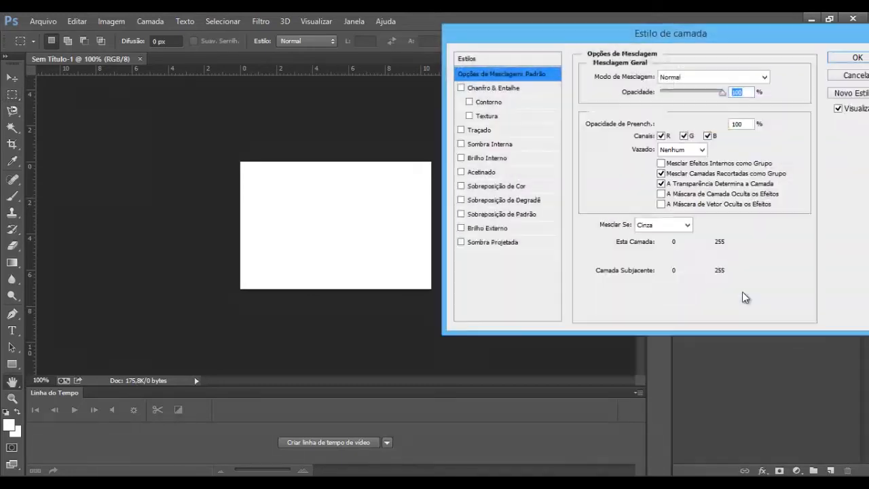
pyautogui.click(837, 58)
pyautogui.doubleClick(736, 290)
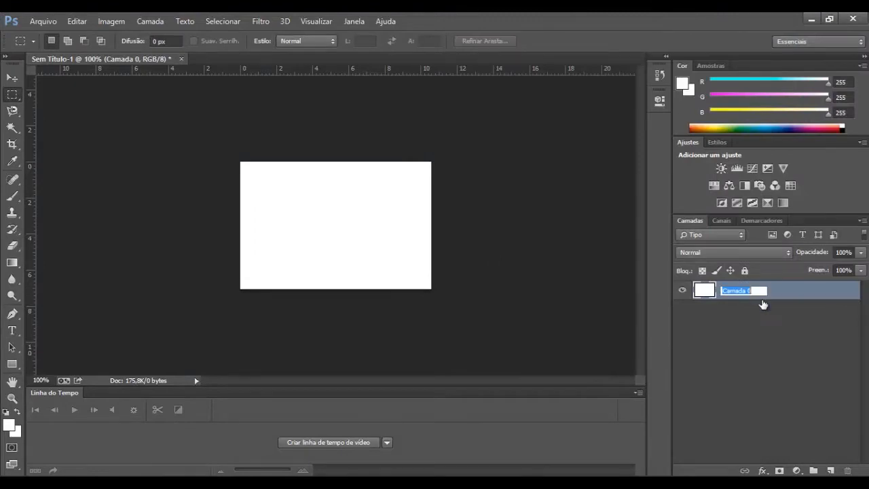
pyautogui.write('normal')
pyautogui.press('Return')
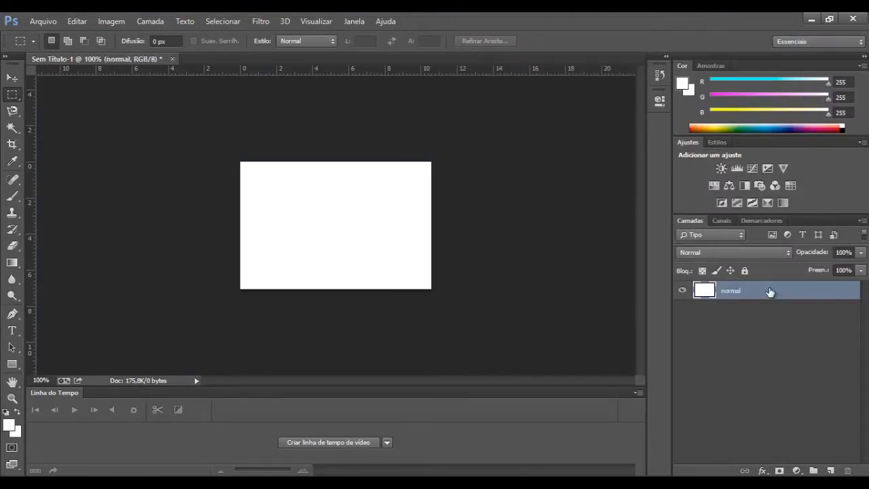
# Set the foreground colour to red #c94f4f and fill the "normal" layer with it
pyautogui.click(9, 427)
pyautogui.click(607, 200)
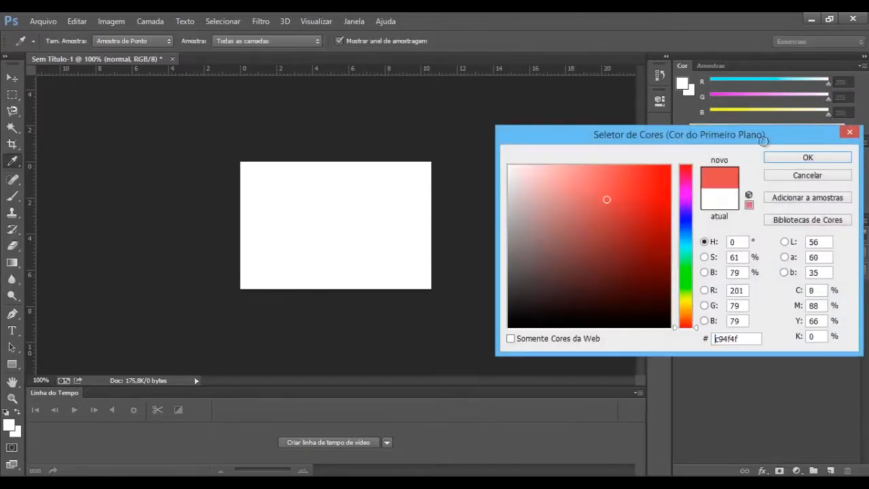
pyautogui.click(806, 158)
pyautogui.hotkey('alt', 'BackSpace')
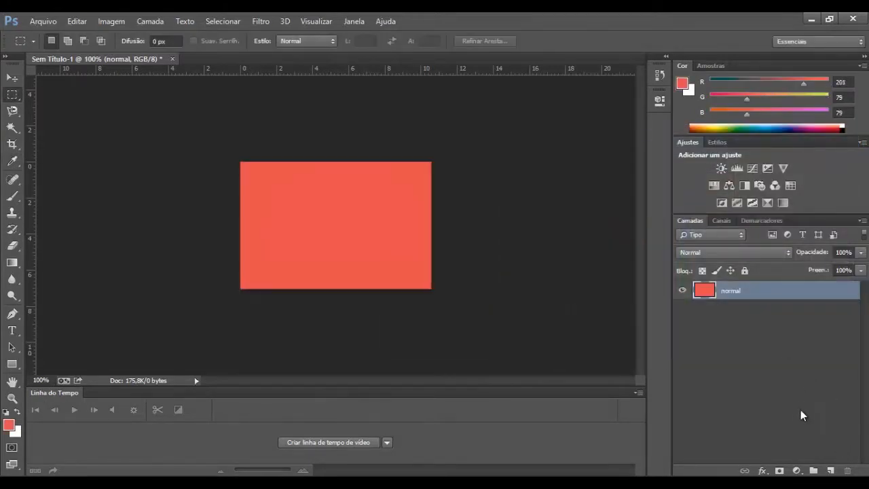
# Add a new layer named "over" and fill it with dark teal, RGB 33, 79, 79
pyautogui.click(829, 471)
pyautogui.doubleClick(737, 290)
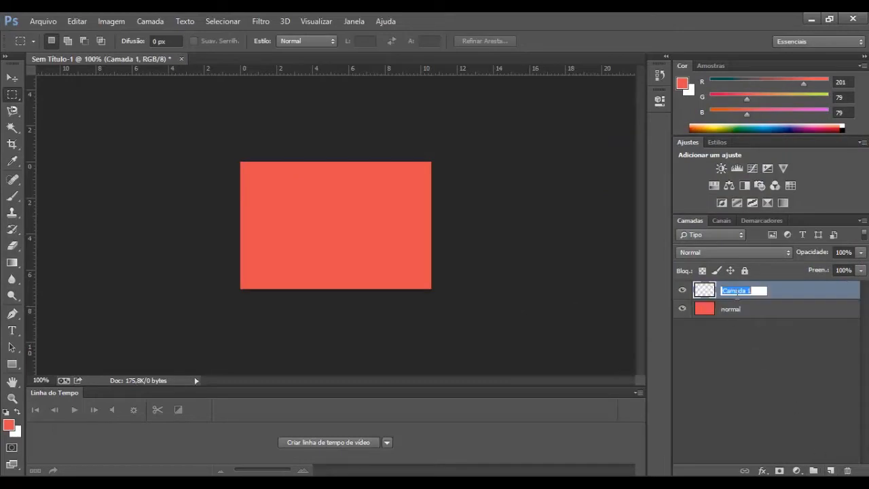
pyautogui.write('over')
pyautogui.press('Return')
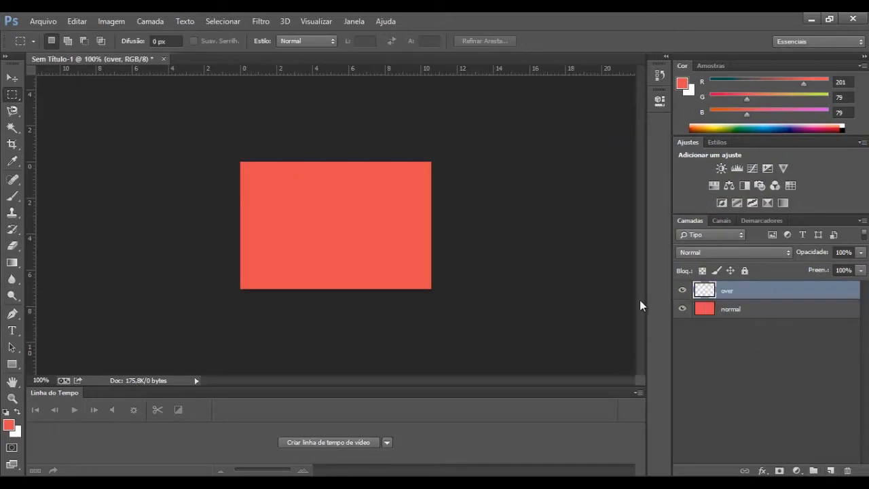
pyautogui.moveTo(734, 82); pyautogui.dragTo(723, 82)
pyautogui.hotkey('alt', 'BackSpace')
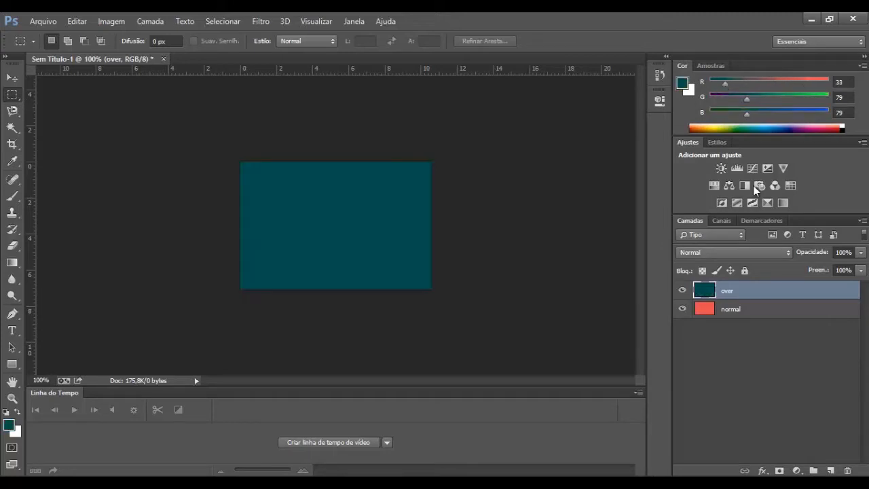
# Add a new layer named "down" and fill it with yellow, RGB 211, 211, 79
pyautogui.hotkey('ctrl', 'shift', 'alt', 'n')
pyautogui.doubleClick(730, 291)
pyautogui.write('down')
pyautogui.press('Return')
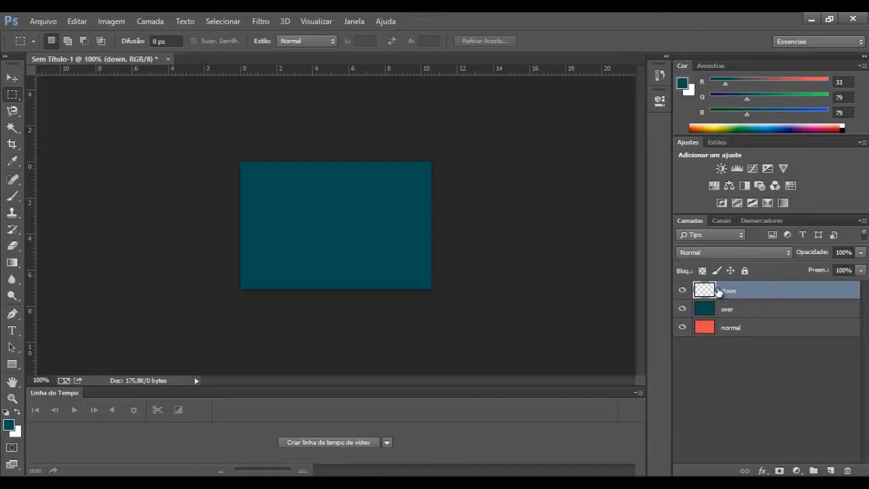
pyautogui.press('alt')
pyautogui.click(809, 97)
pyautogui.click(808, 83)
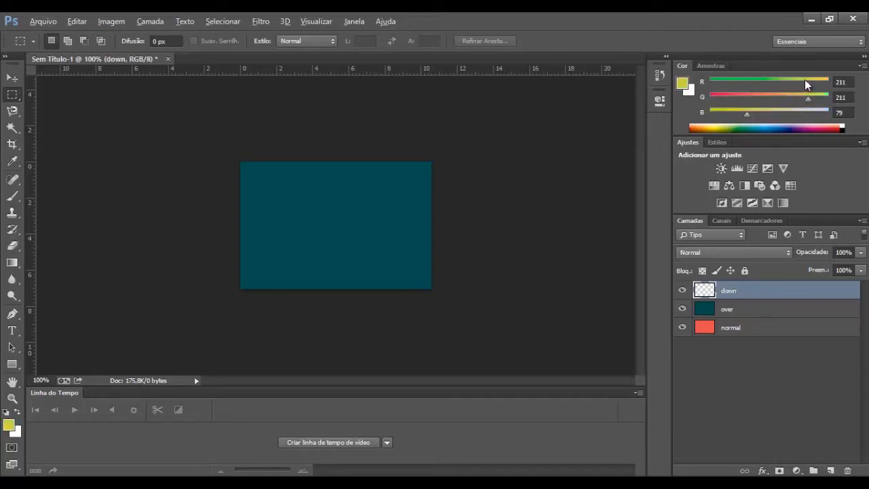
pyautogui.hotkey('alt', 'BackSpace')
# Add a new layer above "down" and name it "active"
pyautogui.click(830, 470)
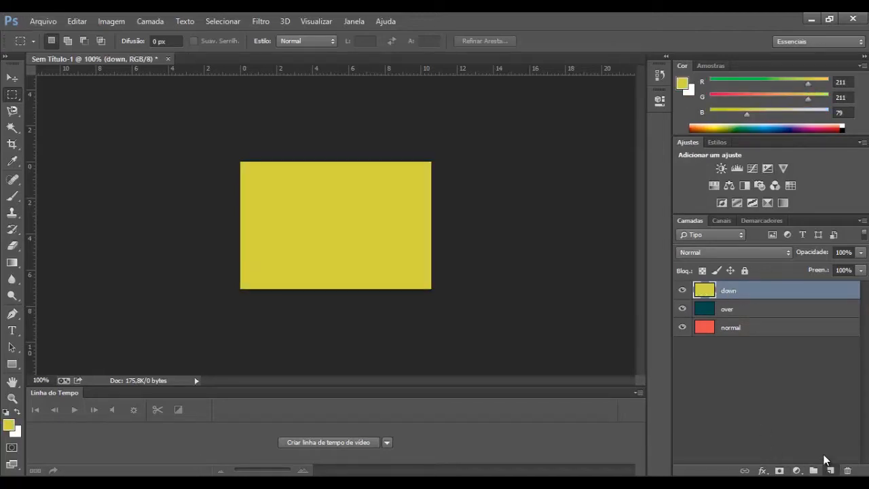
pyautogui.doubleClick(731, 292)
pyautogui.write('active')
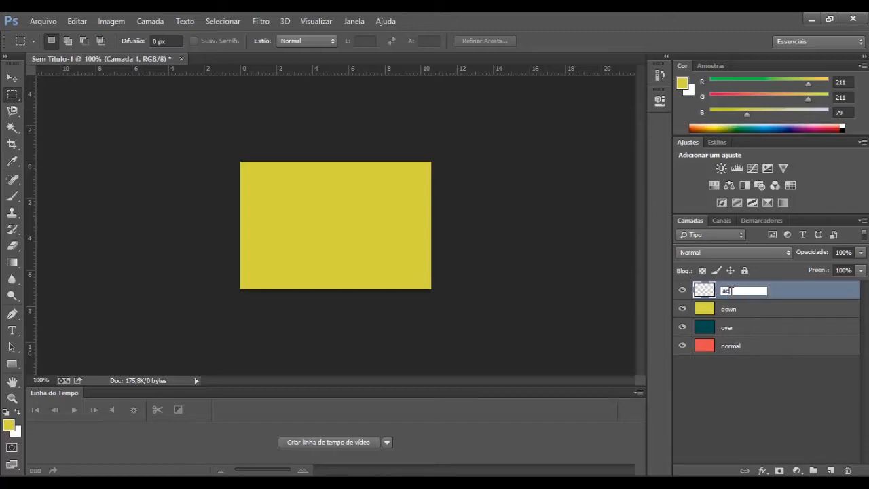
pyautogui.press('BackSpace')
pyautogui.press('BackSpace')
pyautogui.press('BackSpace')
pyautogui.press('BackSpace')
pyautogui.write('tive')
# Fill the "active" layer with dark green, RGB 0, 85, 4
pyautogui.moveTo(722, 82); pyautogui.dragTo(751, 98)
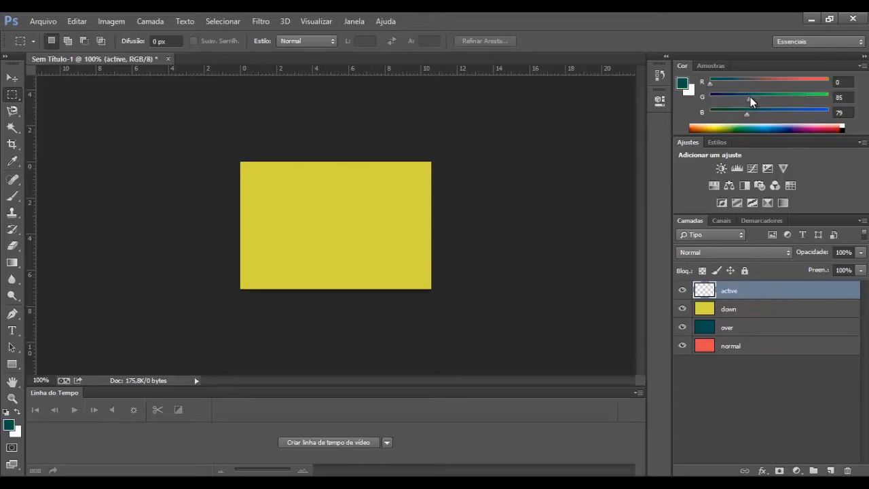
pyautogui.hotkey('alt', 'BackSpace')
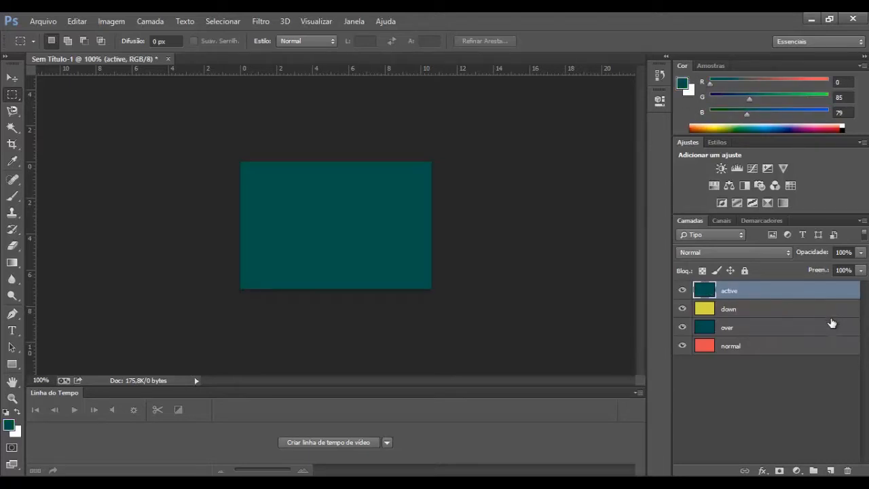
pyautogui.moveTo(714, 113); pyautogui.dragTo(712, 116)
pyautogui.hotkey('alt', 'BackSpace')
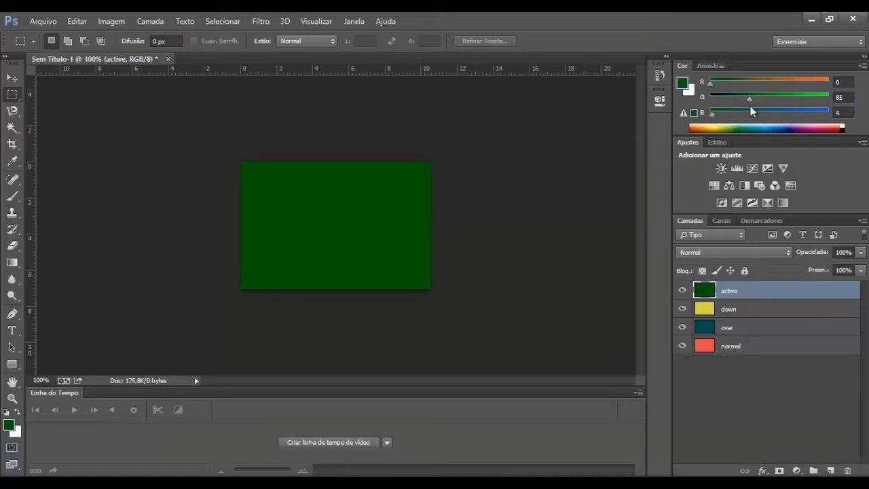
# Save the layered document to the desktop as a Photoshop file named btn, with maximized compatibility
pyautogui.click(39, 23)
pyautogui.click(72, 161)
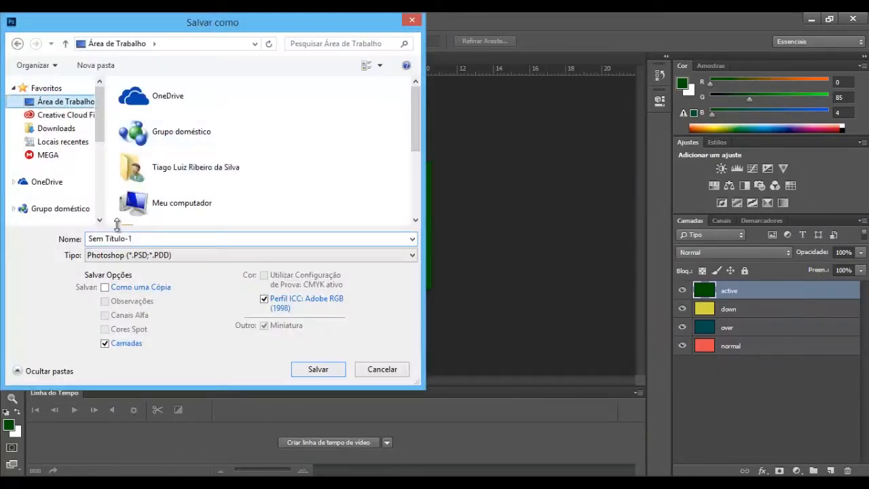
pyautogui.click(144, 239)
pyautogui.write('btn')
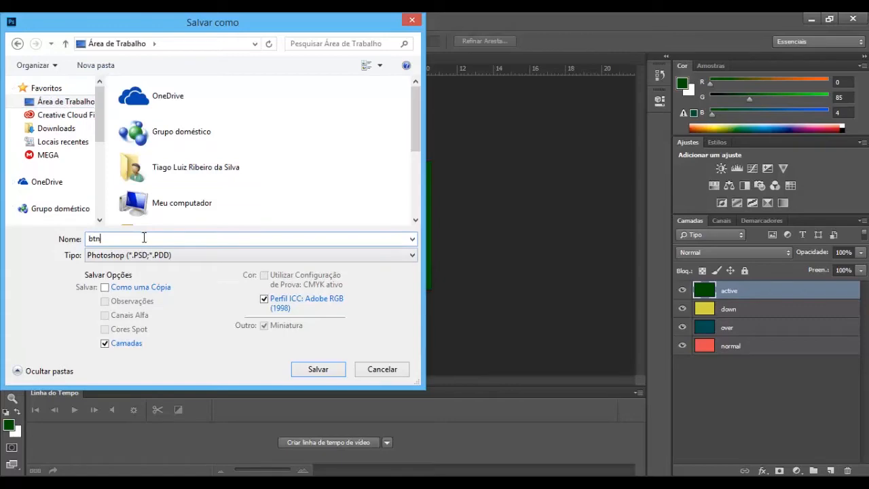
pyautogui.click(323, 368)
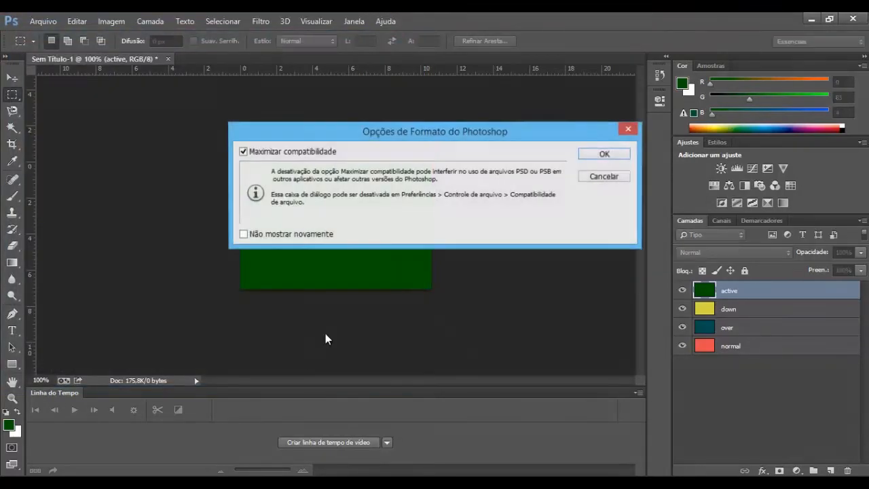
pyautogui.click(606, 156)
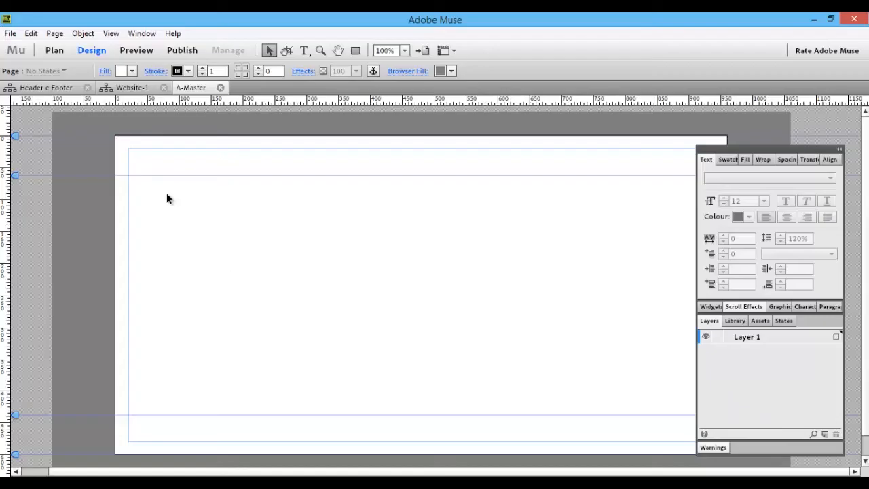
# In Muse, choose the btn Photoshop file from the desktop to place as a Photoshop button
pyautogui.click(10, 34)
pyautogui.click(9, 34)
pyautogui.click(8, 34)
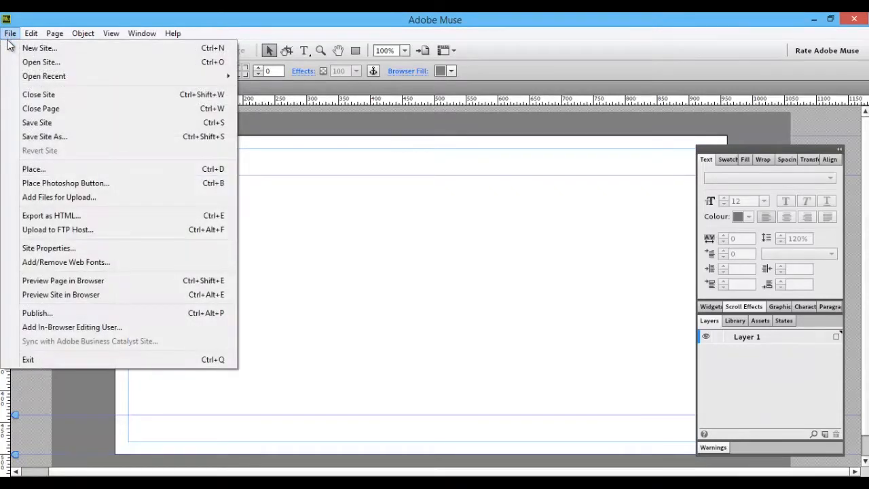
pyautogui.click(20, 184)
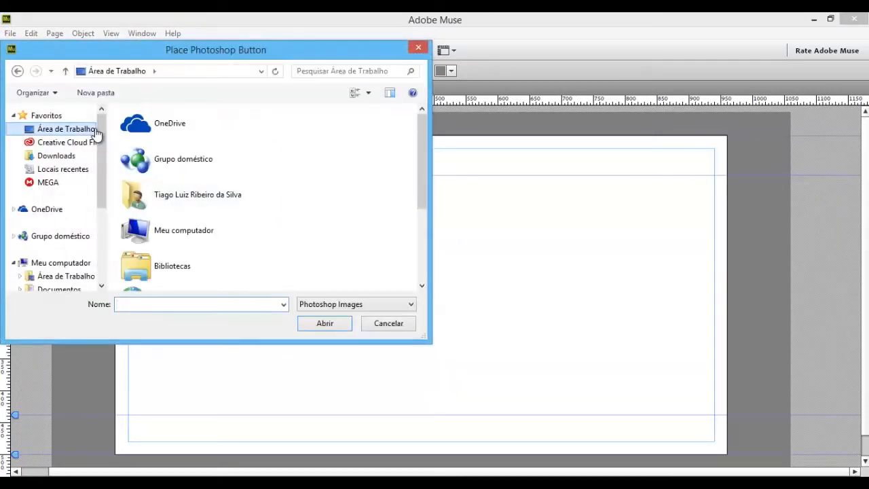
pyautogui.scroll(-3, 180, 171)
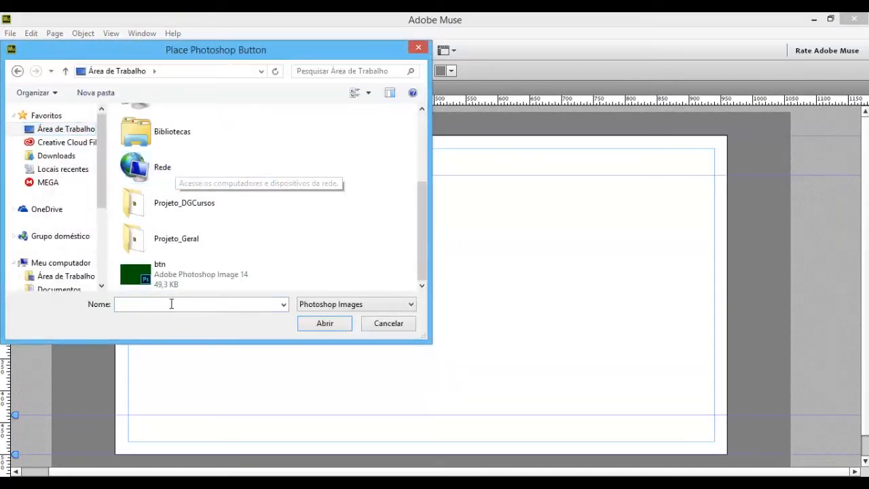
pyautogui.click(209, 287)
pyautogui.click(330, 325)
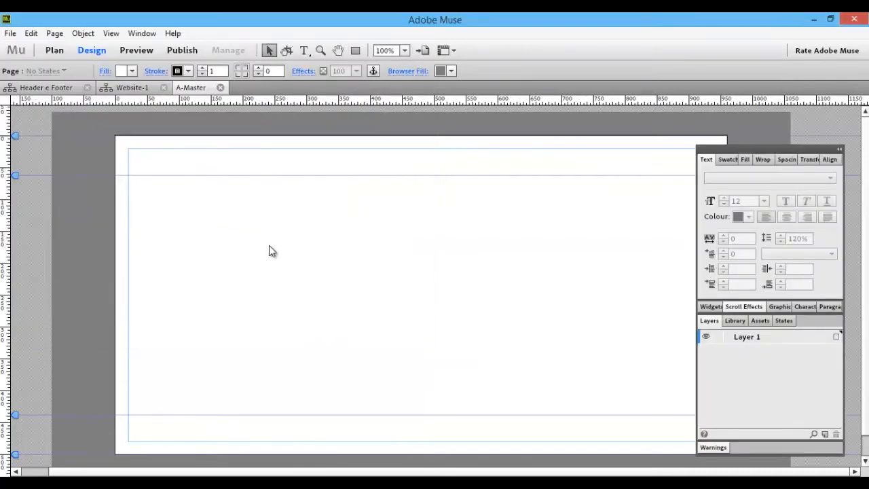
# Try the over, down and active layers as the button's Normal State, and set it back to normal
pyautogui.moveTo(355, 132); pyautogui.dragTo(208, 87)
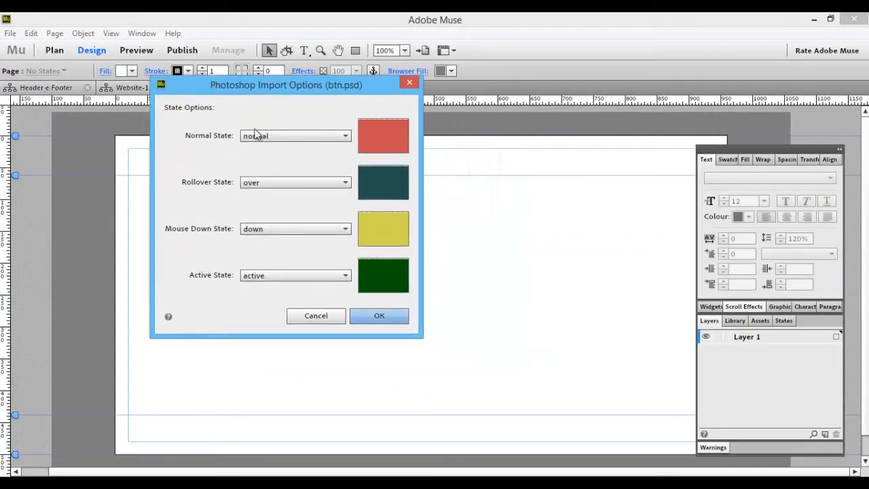
pyautogui.click(288, 138)
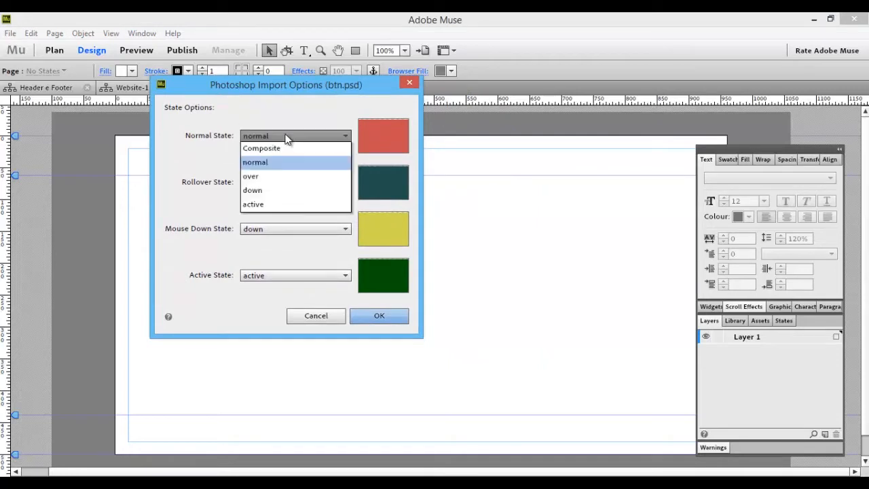
pyautogui.click(257, 178)
pyautogui.click(273, 136)
pyautogui.click(266, 190)
pyautogui.click(275, 136)
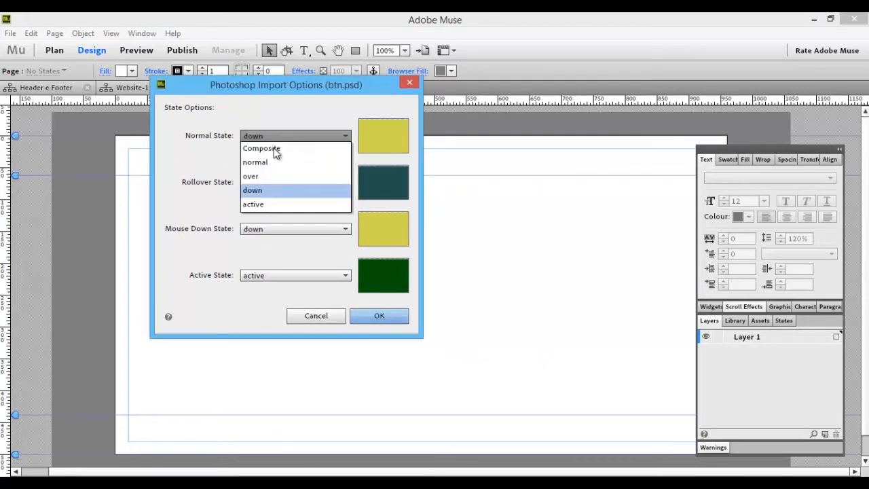
pyautogui.click(272, 205)
pyautogui.click(275, 137)
pyautogui.click(269, 161)
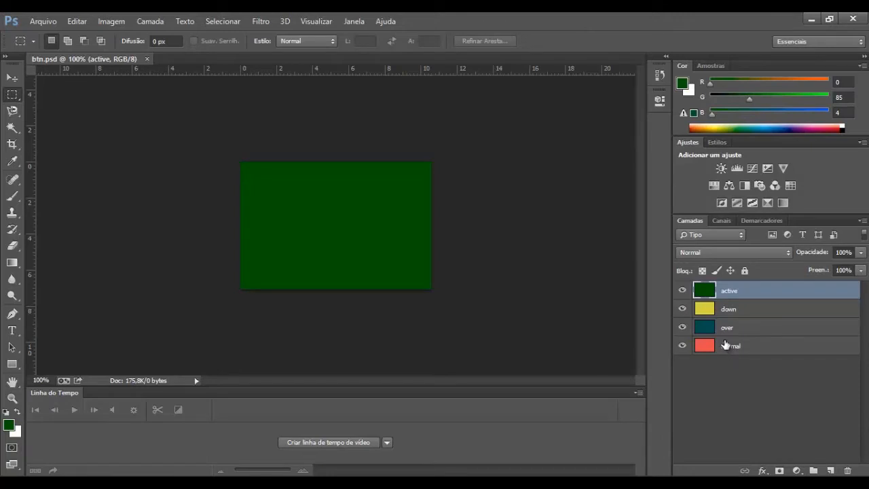
# Go through the normal, over and down layers of btn.psd in Photoshop and return to the import options in Muse
pyautogui.click(726, 345)
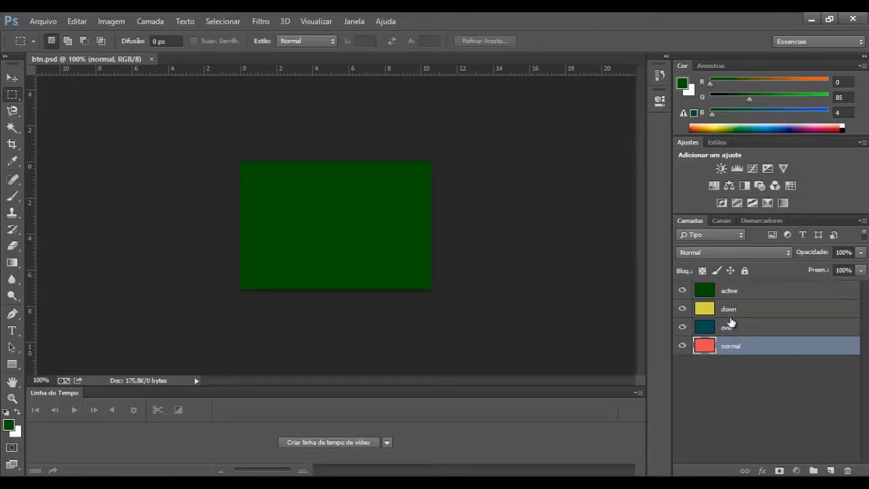
pyautogui.click(728, 327)
pyautogui.click(729, 309)
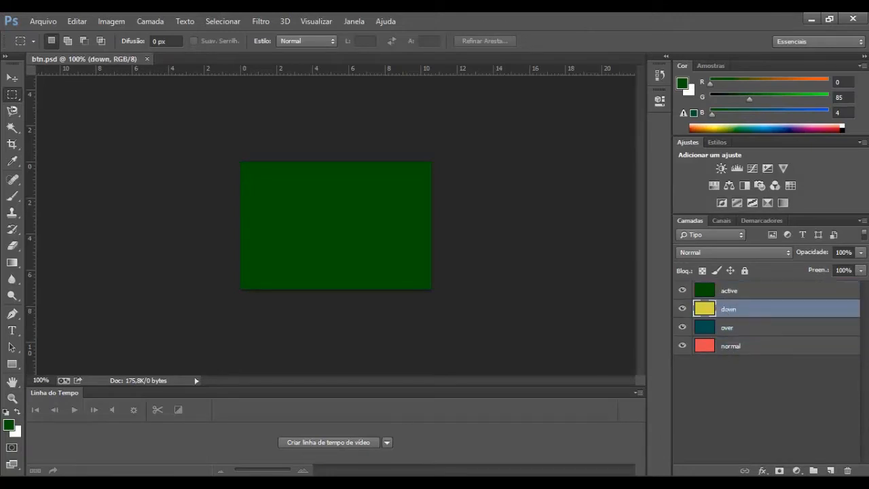
pyautogui.click(336, 444)
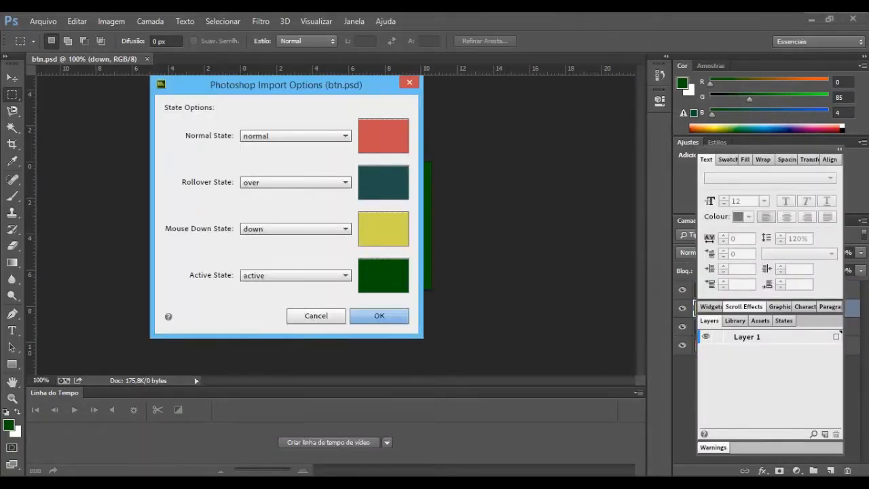
pyautogui.click(245, 458)
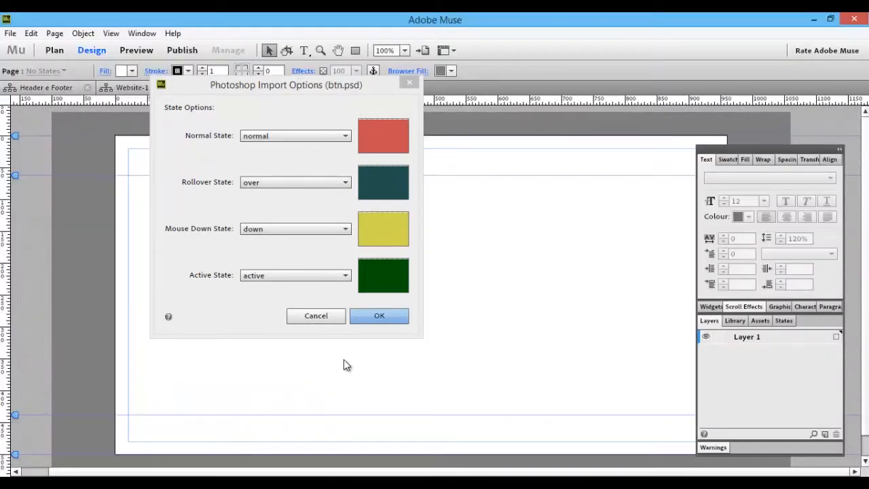
# Accept the state assignments and place the button at its original size on A-Master, at about X 115, Y 105
pyautogui.click(379, 315)
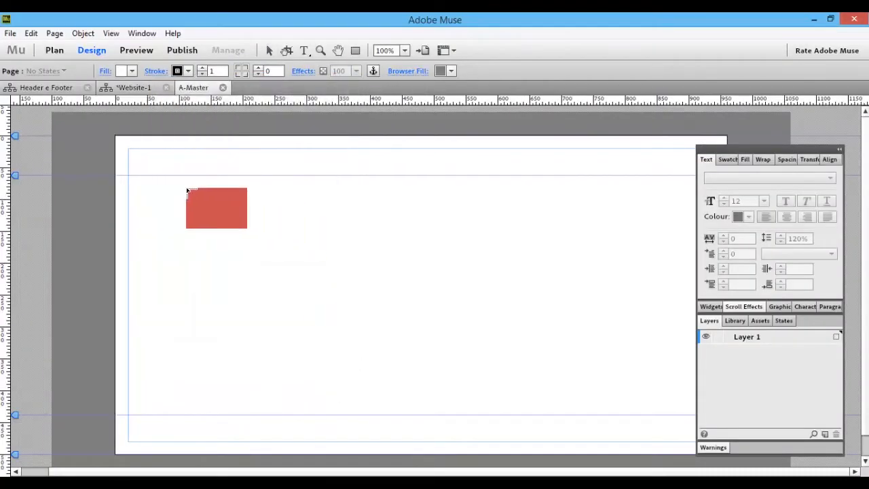
pyautogui.moveTo(169, 185); pyautogui.dragTo(353, 309)
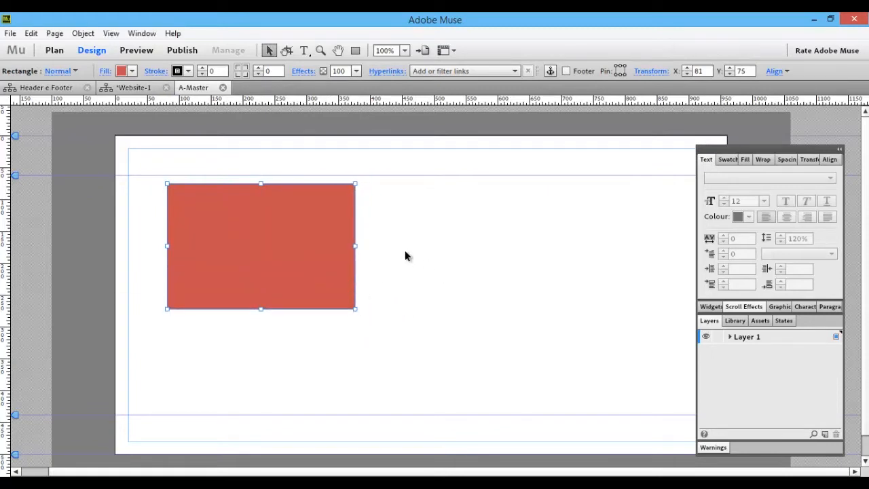
pyautogui.hotkey('ctrl', 'z')
pyautogui.click(225, 189)
pyautogui.moveTo(290, 243); pyautogui.dragTo(251, 251)
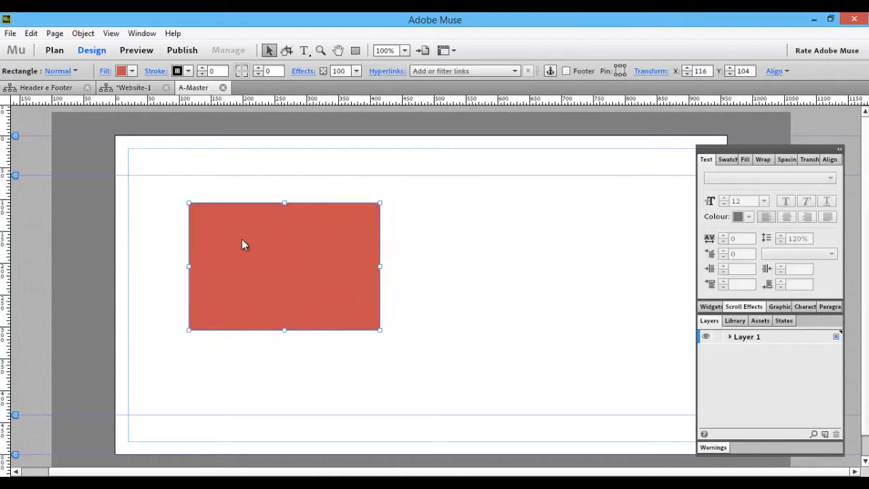
# Preview the page to test the button's rollover and mouse-down states, and return to the design view
pyautogui.click(134, 50)
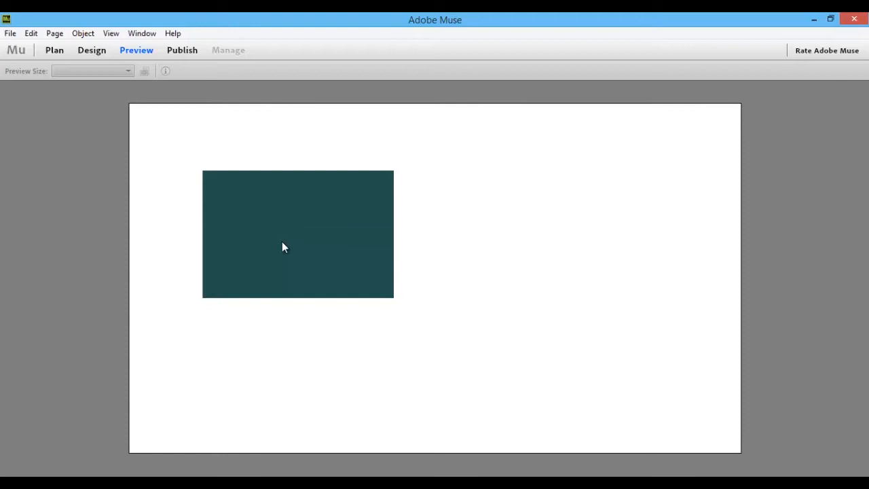
pyautogui.click(303, 240)
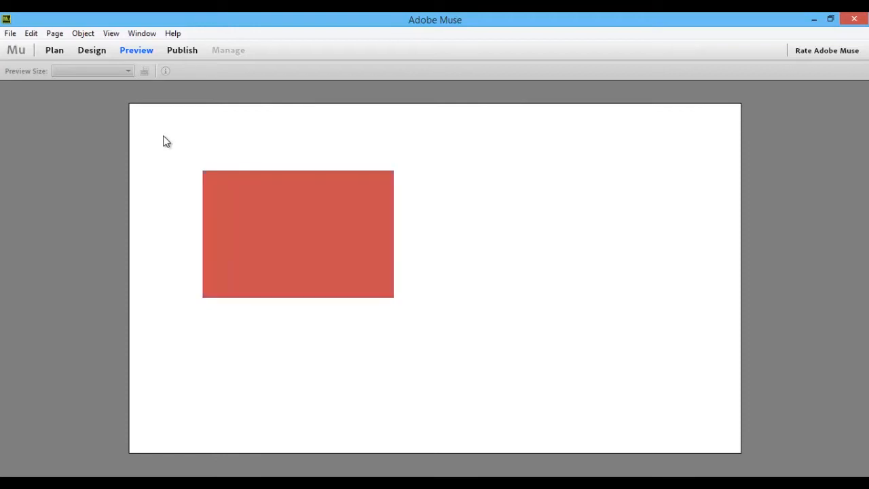
pyautogui.click(95, 52)
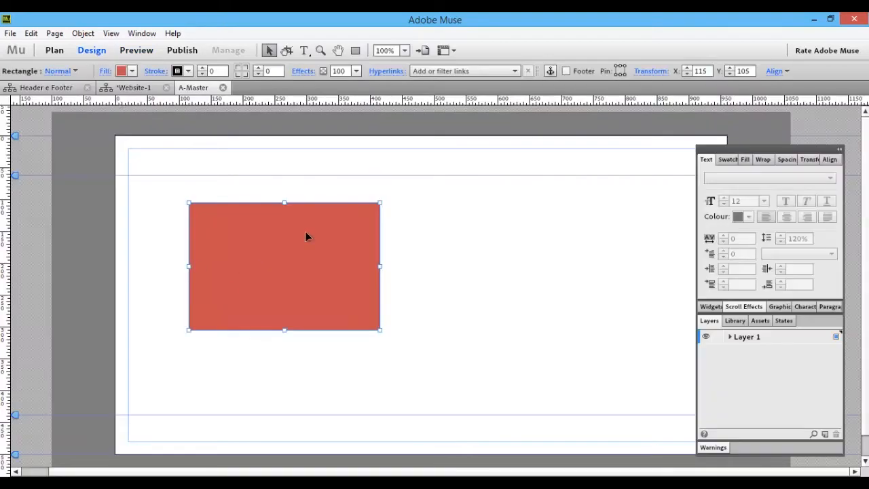
# Hyperlink the button to the Home page and test the linked button in the preview
pyautogui.click(432, 71)
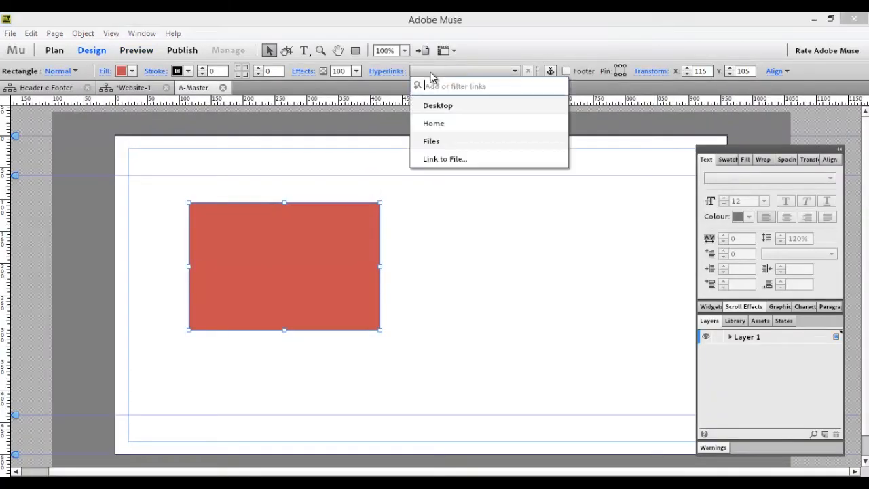
pyautogui.click(438, 125)
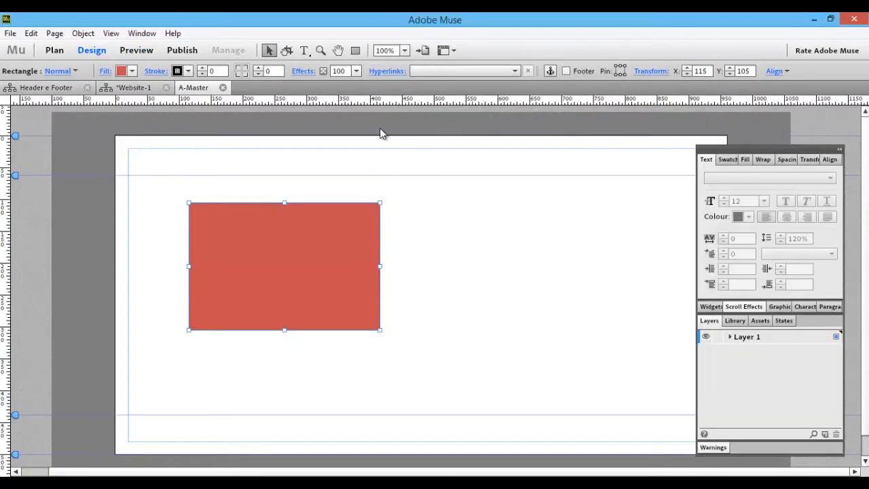
pyautogui.click(137, 52)
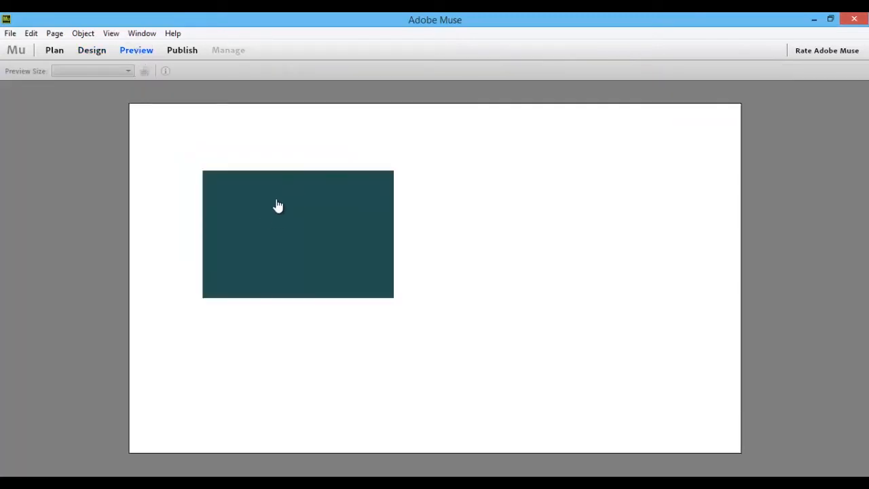
pyautogui.click(277, 196)
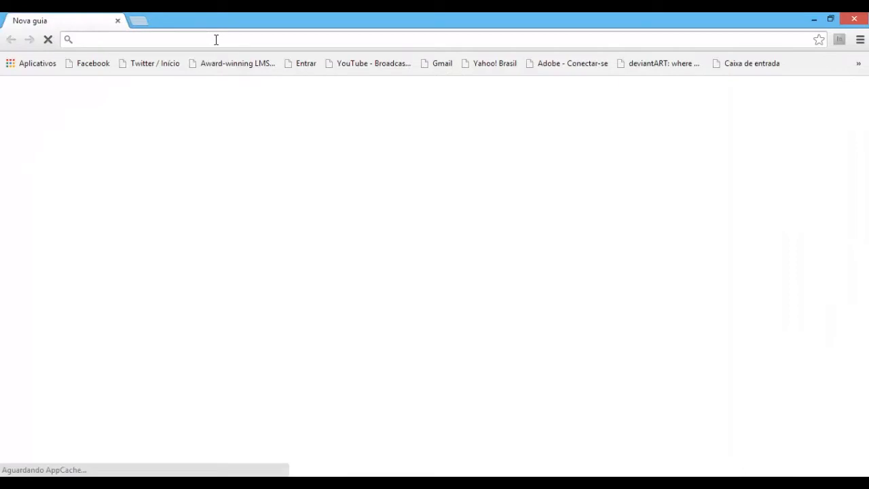
# Open the designer's website in the browser, examine the page address and active menu button on the início and Sobre pages, and close it
pyautogui.write('tiagoluizrs.com/início.html')
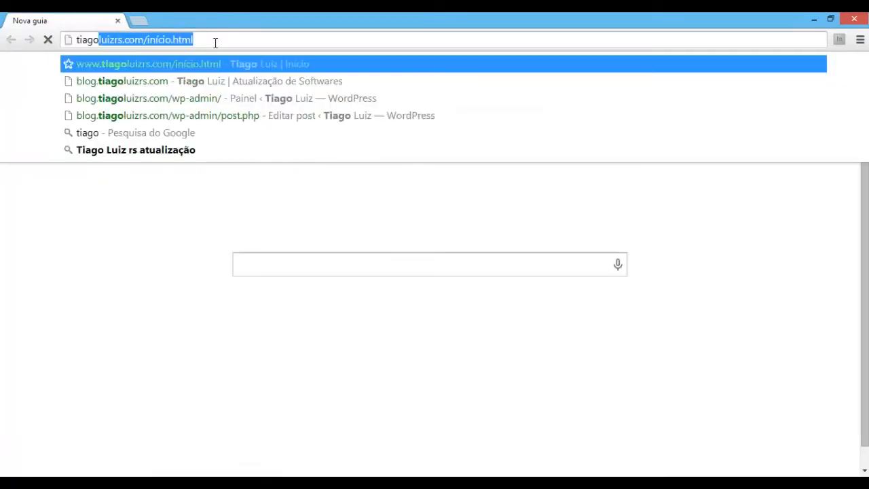
pyautogui.press('Return')
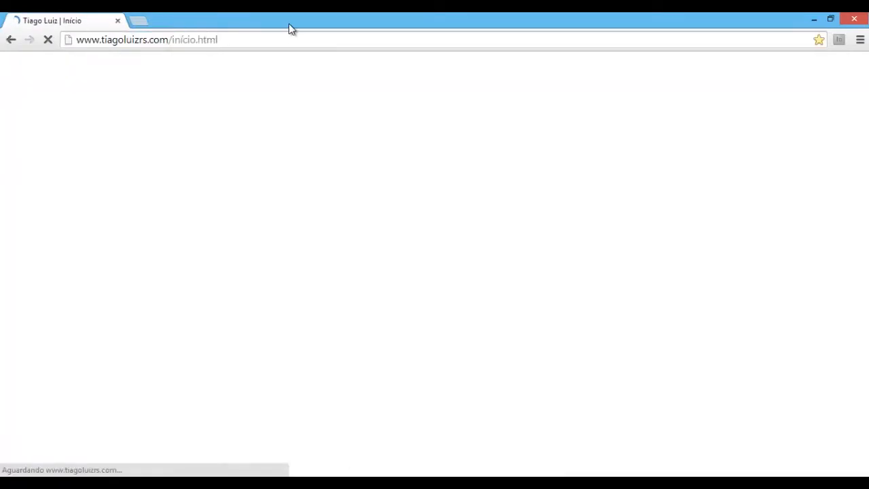
pyautogui.moveTo(227, 40); pyautogui.dragTo(80, 47)
pyautogui.click(221, 41)
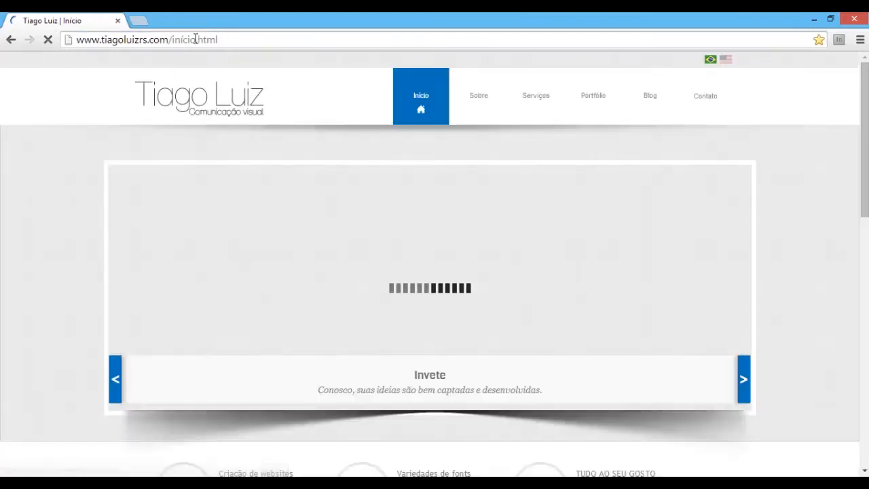
pyautogui.moveTo(195, 39); pyautogui.dragTo(174, 40)
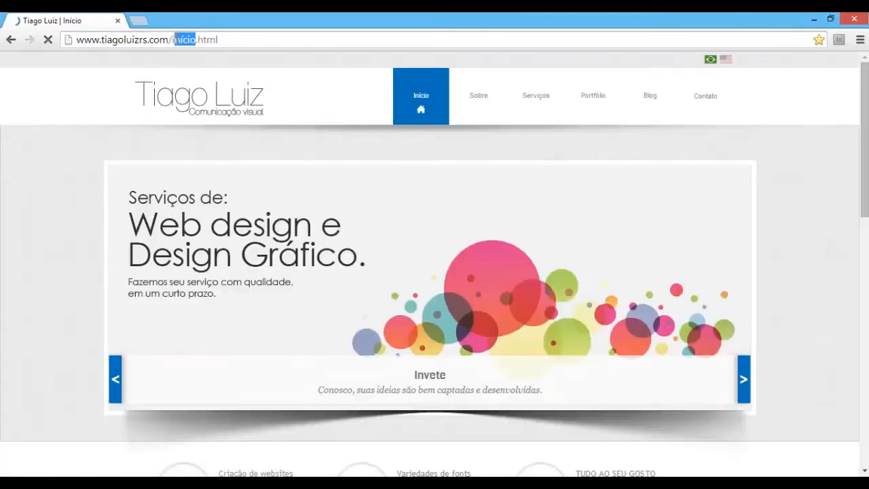
pyautogui.click(216, 40)
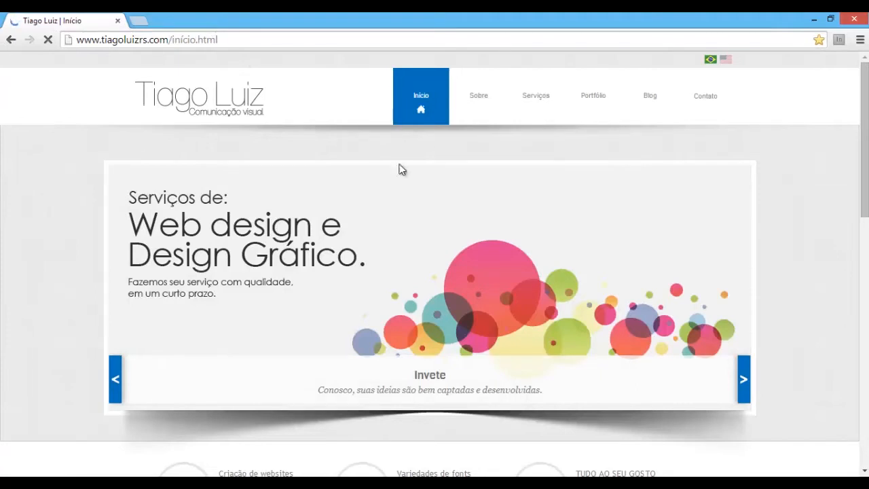
pyautogui.click(479, 97)
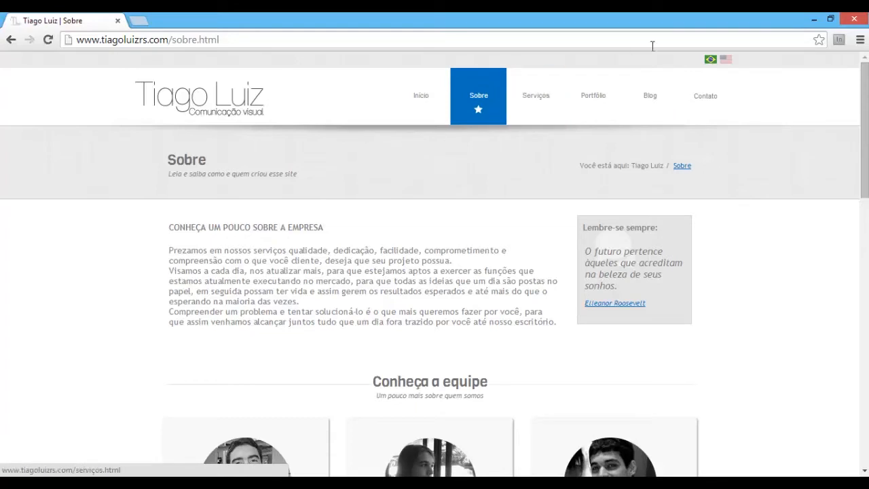
pyautogui.click(857, 20)
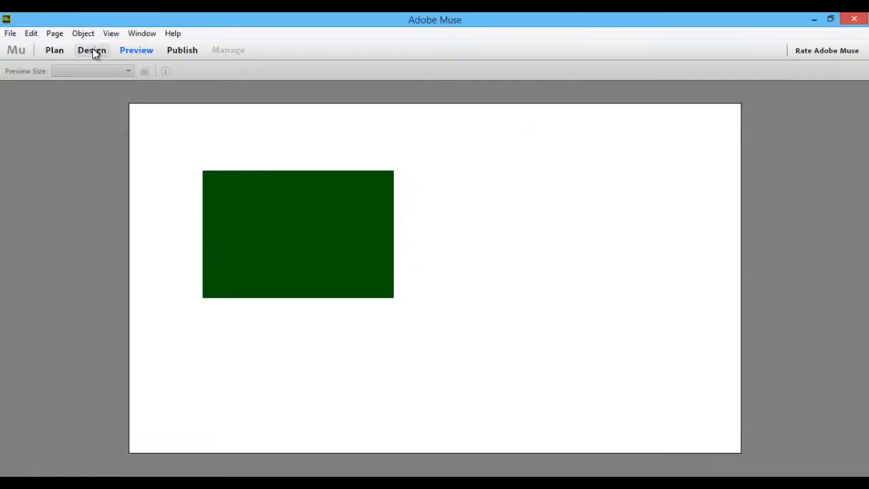
# Leave the preview, close the A-Master page and close the Website-1 site without saving
pyautogui.click(93, 51)
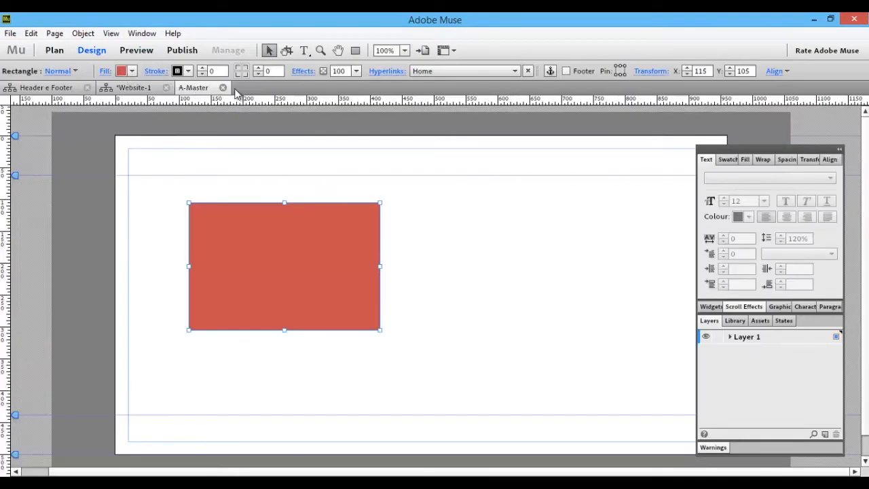
pyautogui.click(222, 87)
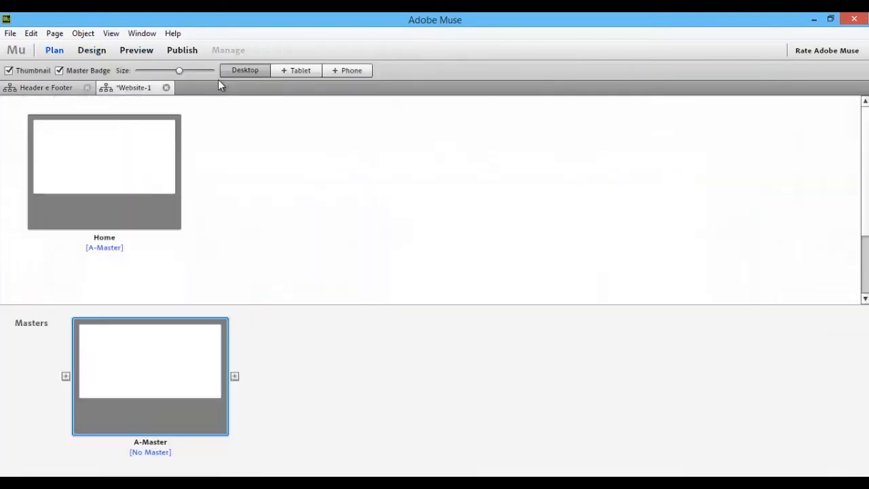
pyautogui.click(167, 88)
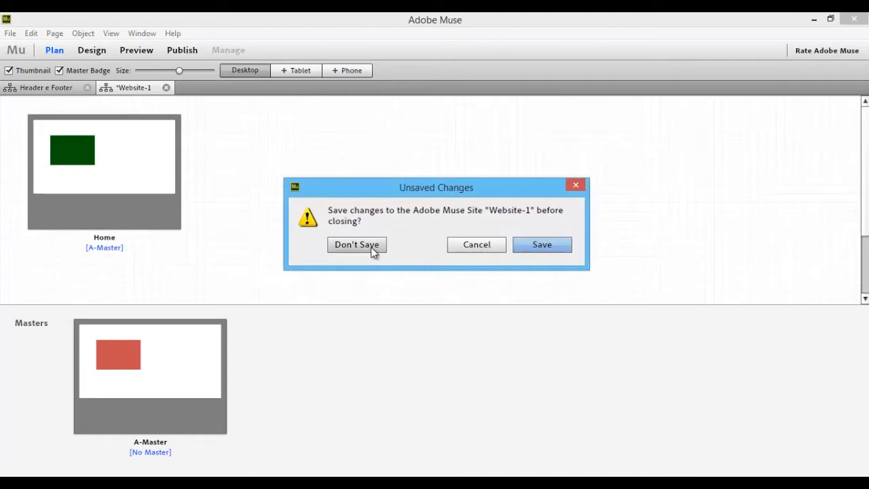
pyautogui.click(370, 248)
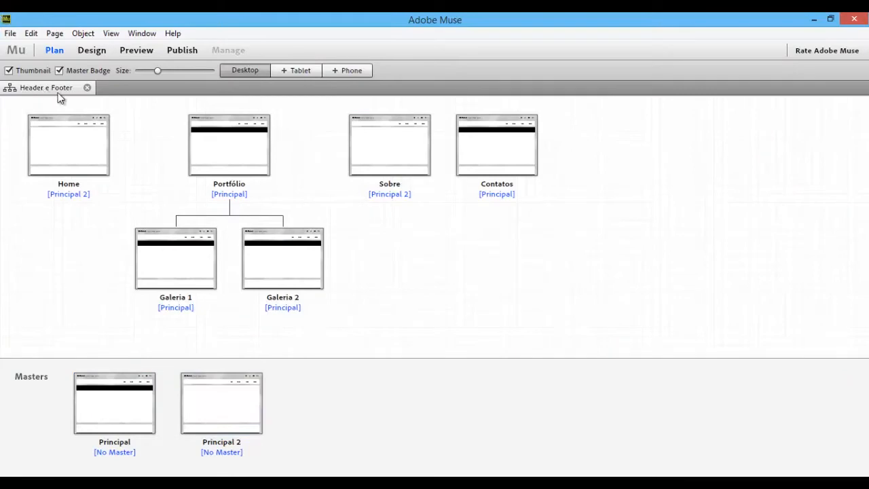
# Open the Principal 2 master of the Header e Footer site for editing and minimize the Muse window
pyautogui.doubleClick(224, 410)
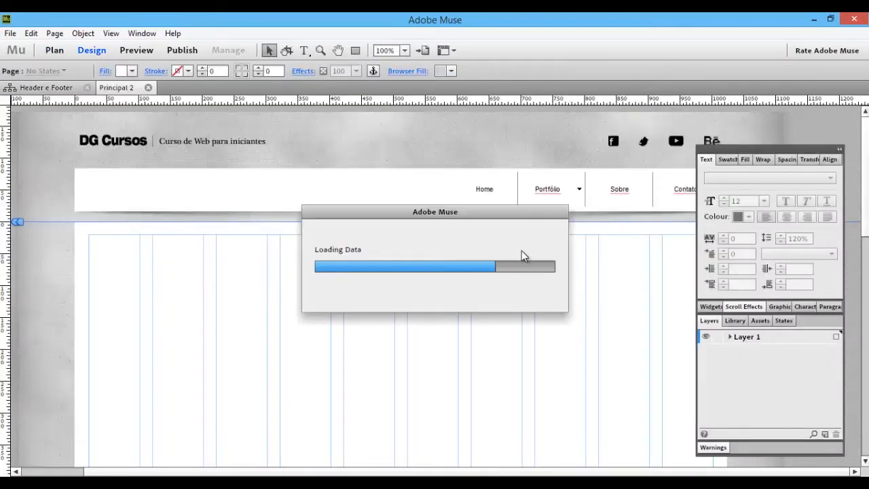
pyautogui.click(814, 19)
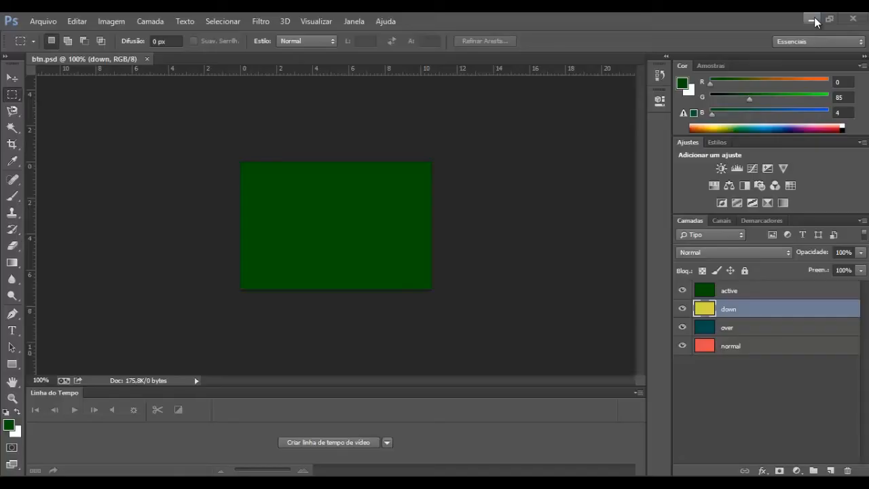
# Minimize Photoshop and open the _posters_principal folder inside Projeto_Geral, imagens, _home
pyautogui.click(812, 20)
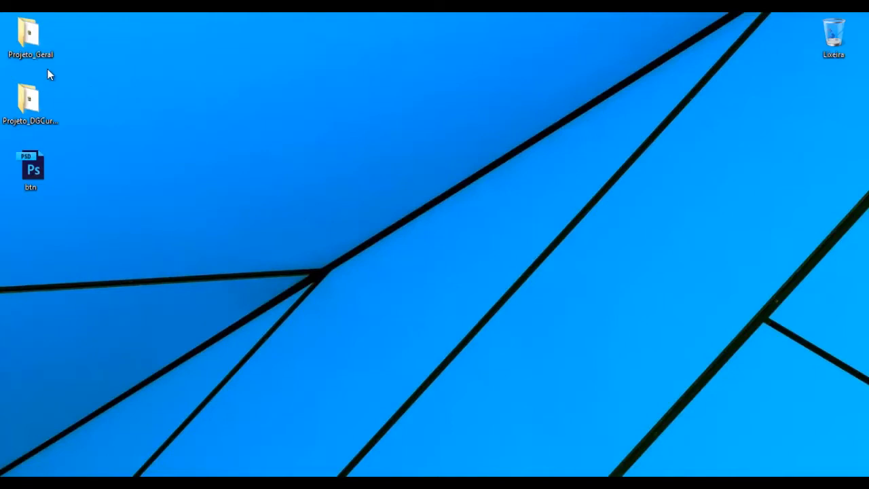
pyautogui.click(34, 46)
pyautogui.moveTo(31, 39)
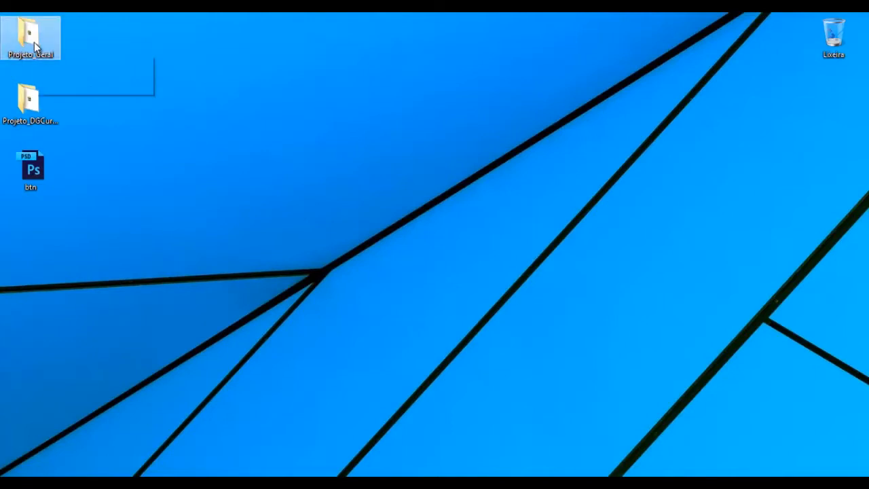
pyautogui.doubleClick(30, 39)
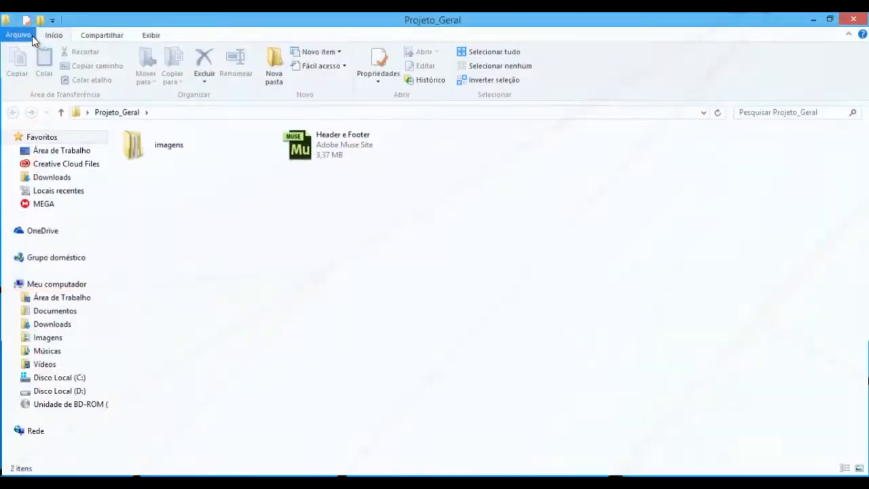
pyautogui.click(169, 154)
pyautogui.doubleClick(169, 154)
pyautogui.doubleClick(156, 165)
pyautogui.click(154, 157)
pyautogui.doubleClick(153, 157)
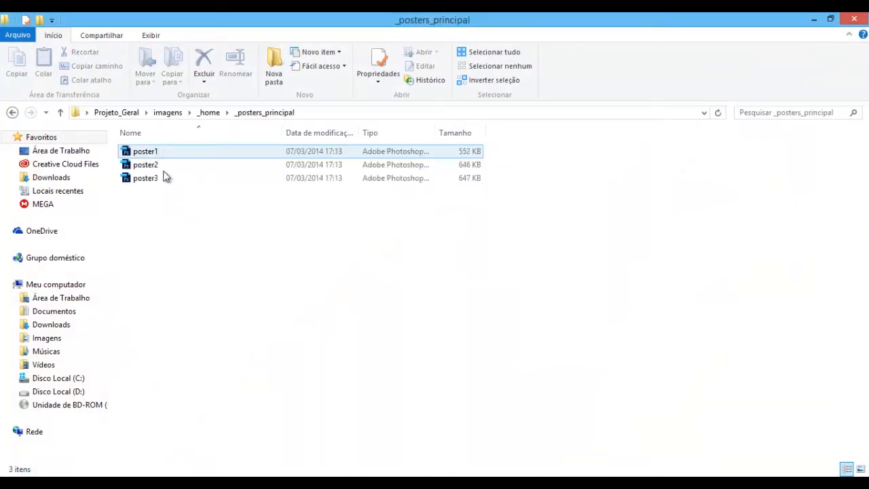
# Open poster1, poster2 and poster3 in Photoshop, leaving each one without colour management
pyautogui.click(156, 152)
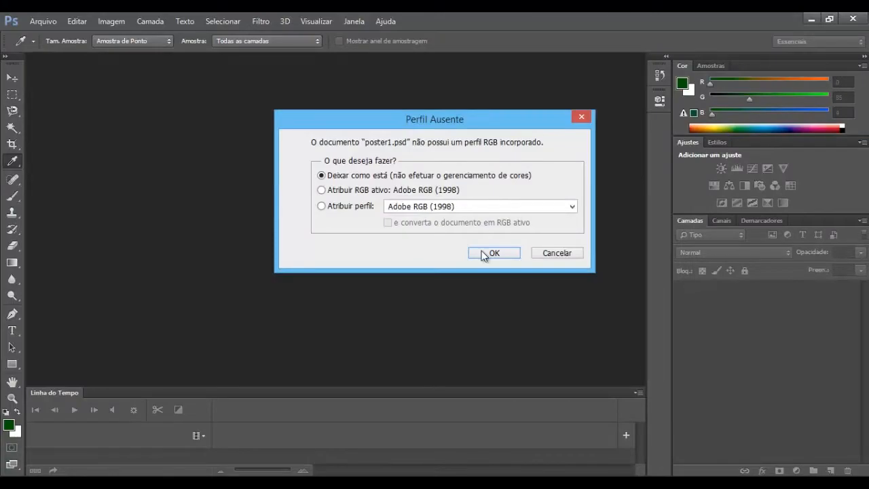
pyautogui.click(492, 253)
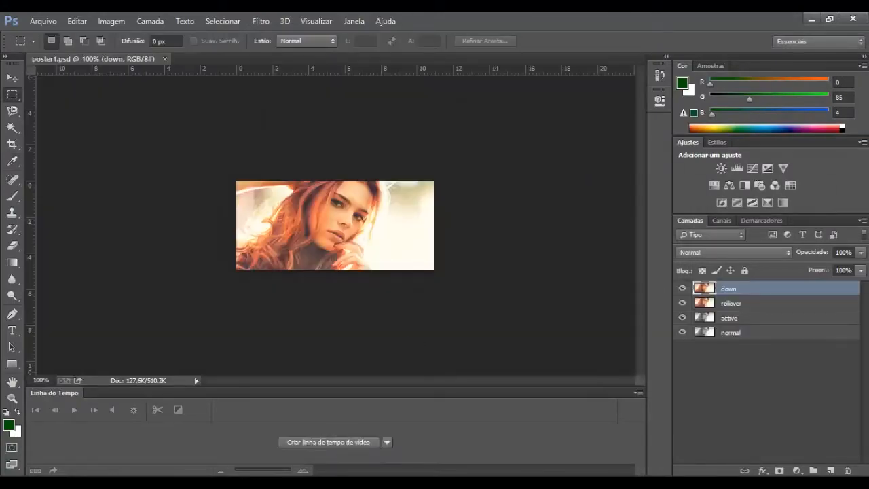
pyautogui.hotkey('alt', 'Tab')
pyautogui.doubleClick(162, 166)
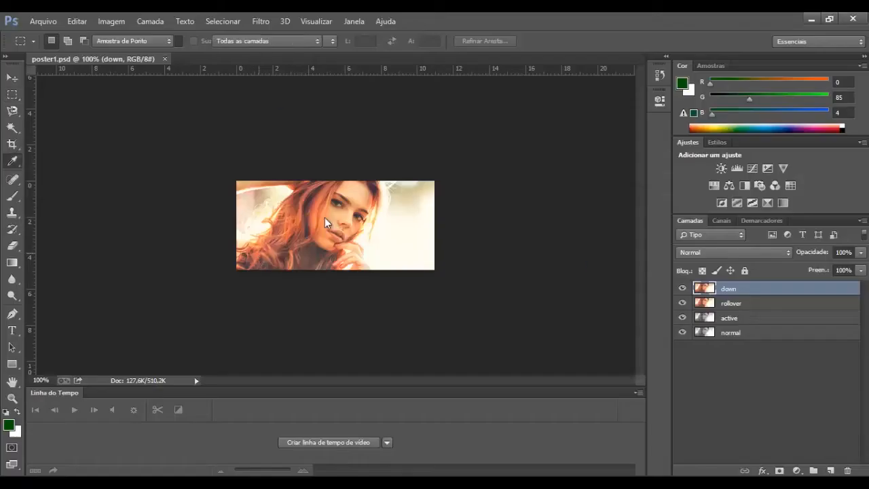
pyautogui.click(494, 252)
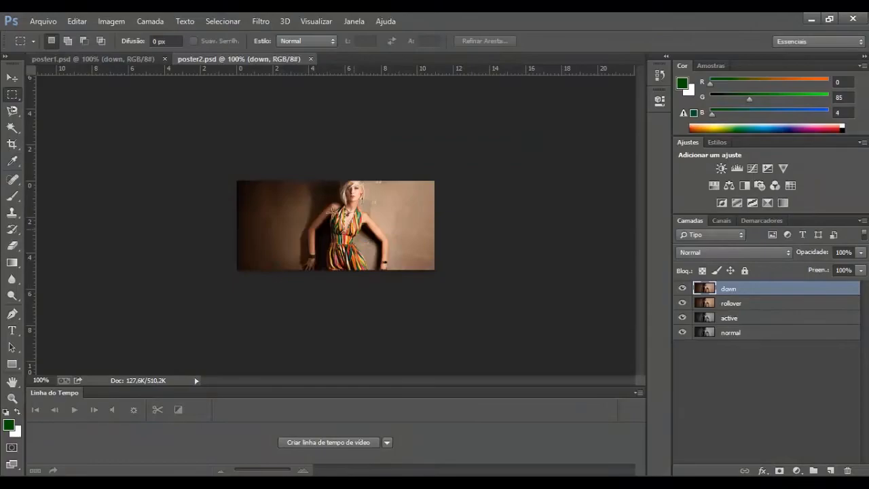
pyautogui.hotkey('alt', 'Tab')
pyautogui.doubleClick(150, 178)
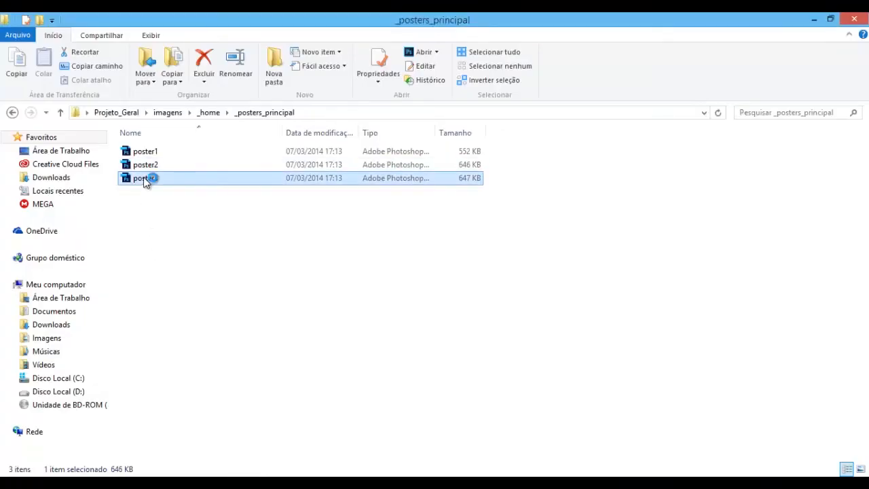
pyautogui.click(494, 253)
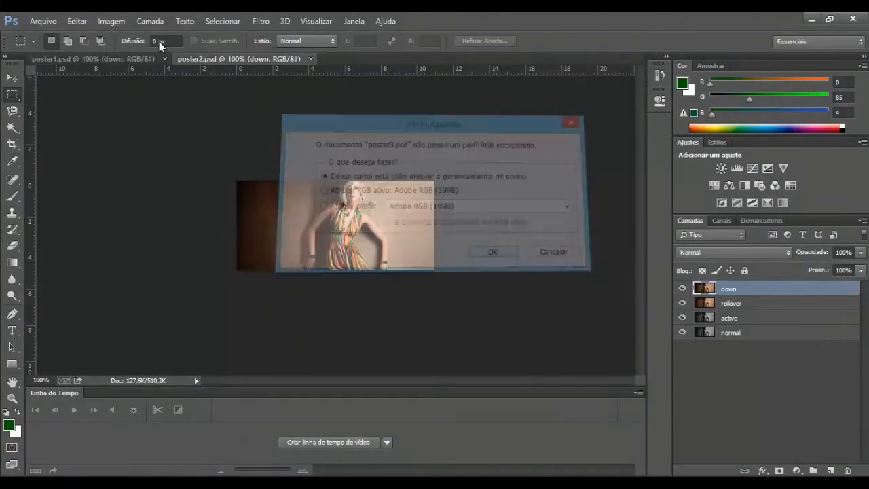
# Look through the open poster documents and examine the down, rollover, active and normal layers of poster3
pyautogui.click(197, 60)
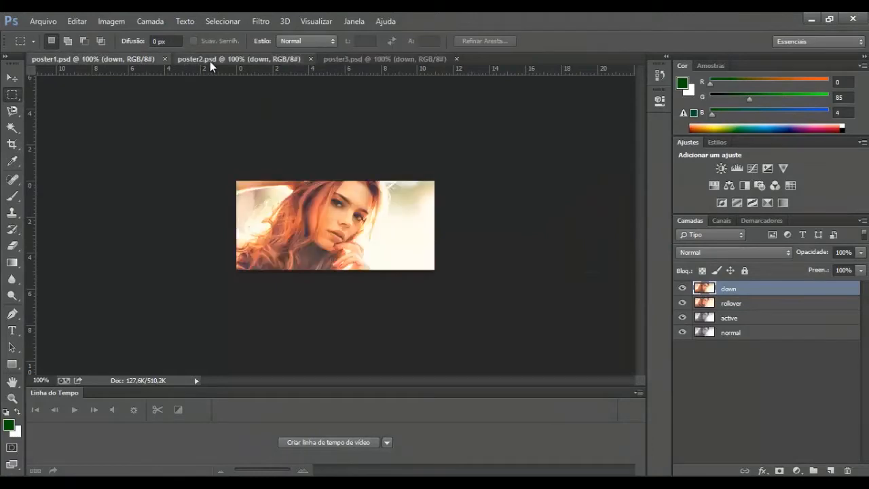
pyautogui.click(373, 61)
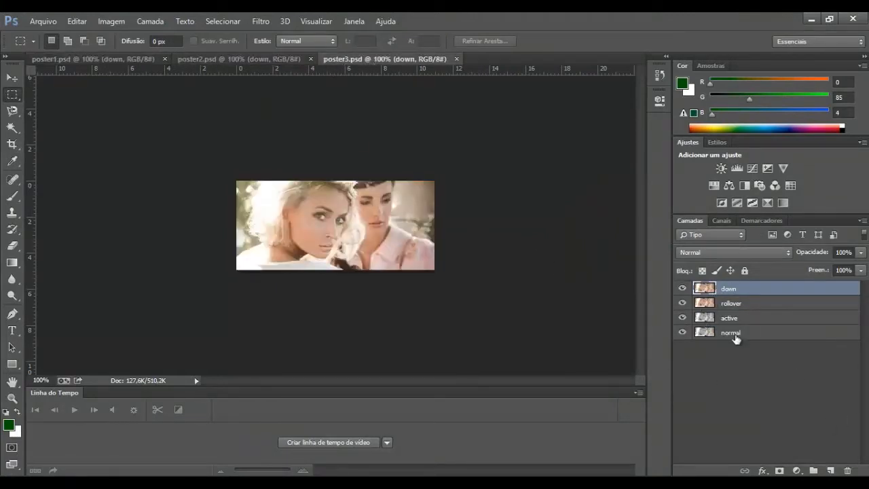
pyautogui.click(730, 303)
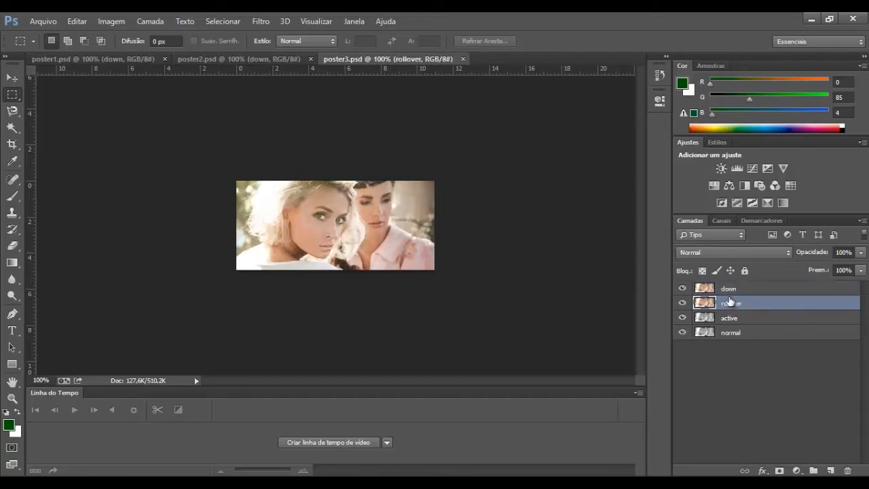
pyautogui.click(728, 290)
pyautogui.click(730, 302)
pyautogui.click(738, 320)
pyautogui.click(739, 336)
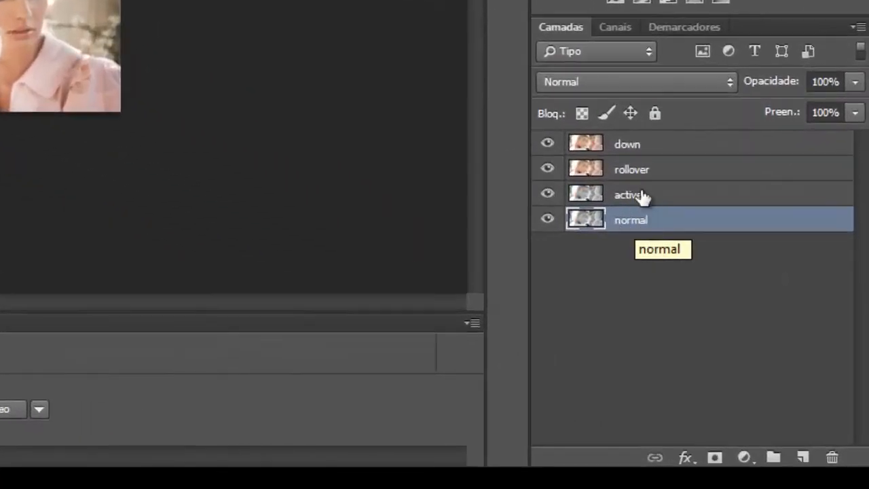
pyautogui.click(737, 318)
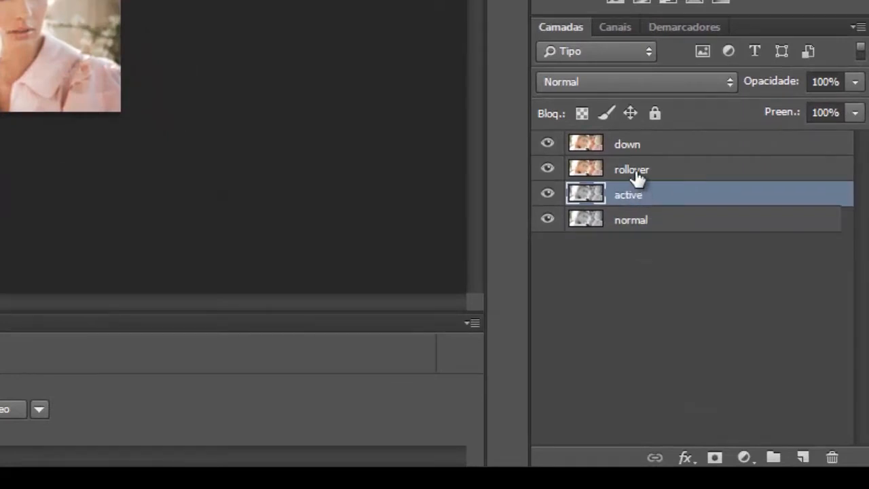
pyautogui.press('Delete')
pyautogui.click(637, 174)
pyautogui.press('Delete')
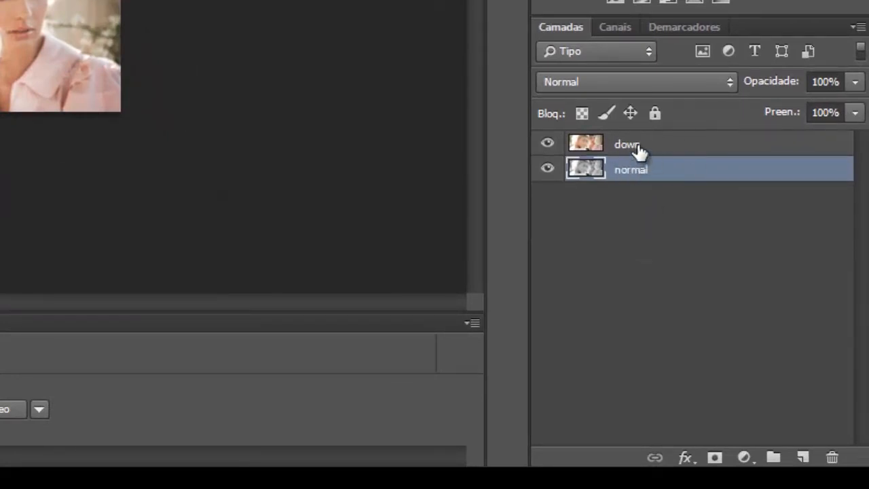
pyautogui.hotkey('ctrl', 'alt', 'z')
pyautogui.hotkey('ctrl', 'alt', 'z')
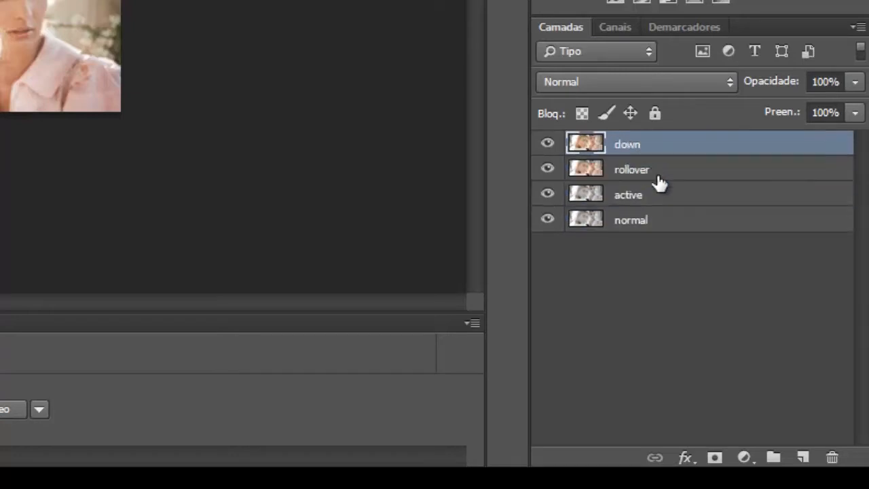
# Rename poster3's down layer as down/rollover and delete the separate rollover layer
pyautogui.doubleClick(636, 144)
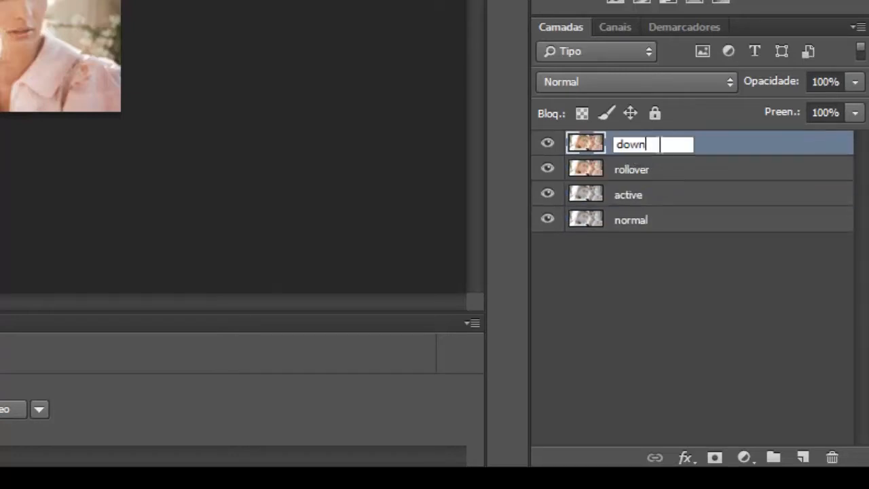
pyautogui.write('/rollover')
pyautogui.press('Return')
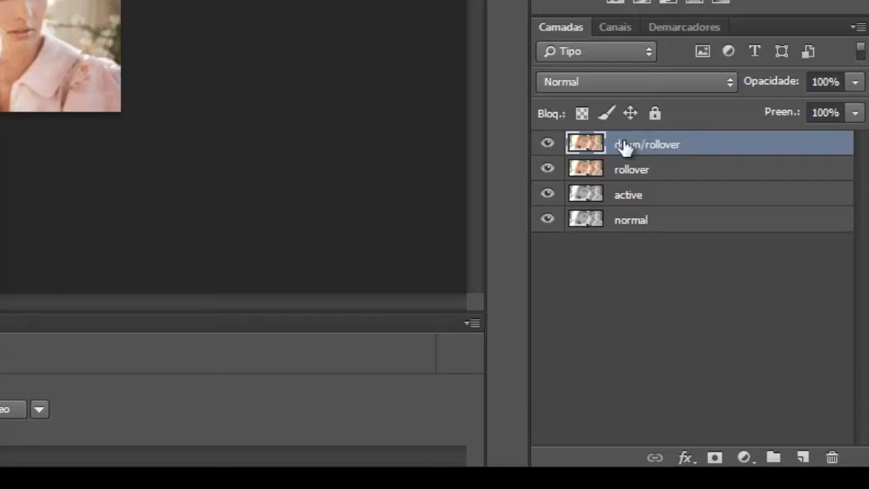
pyautogui.click(649, 171)
pyautogui.press('Delete')
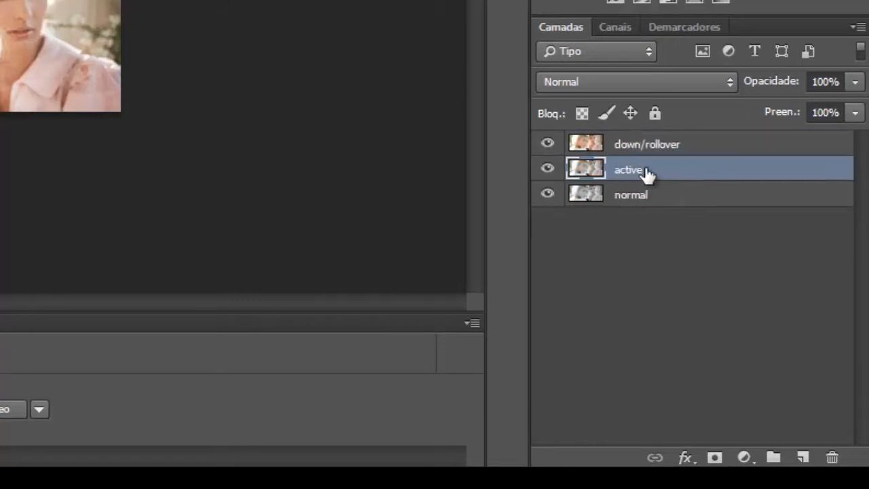
# Delete poster3's active layer and rename the normal layer as normal/active
pyautogui.press('Delete')
pyautogui.doubleClick(641, 174)
pyautogui.click(671, 170)
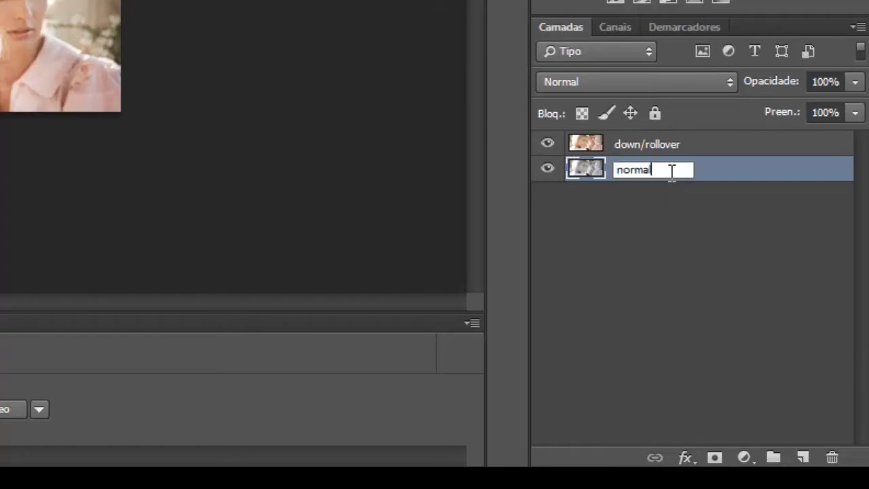
pyautogui.write('/active')
pyautogui.press('Return')
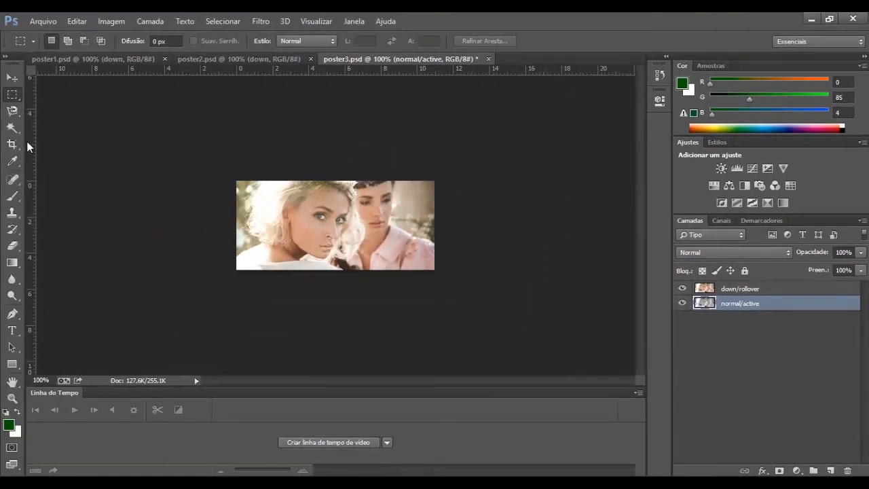
# Save poster3, close the poster documents and switch to Adobe Muse
pyautogui.hotkey('ctrl', 's')
pyautogui.click(482, 59)
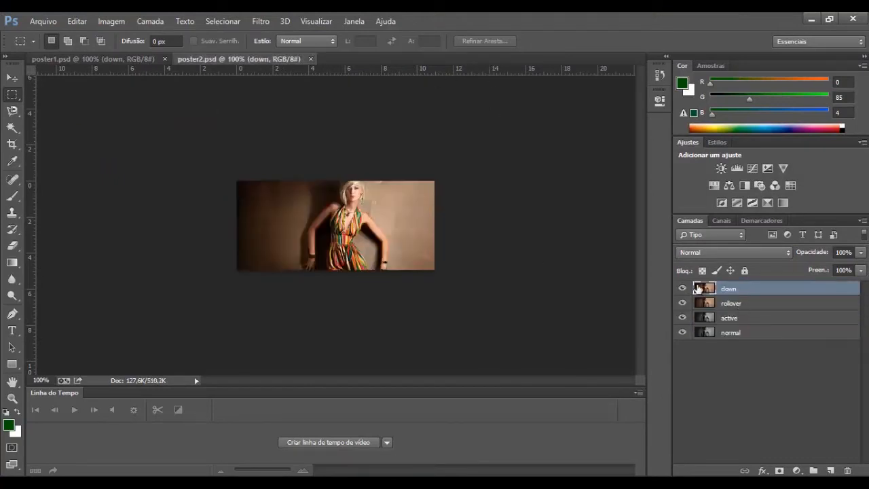
pyautogui.click(165, 59)
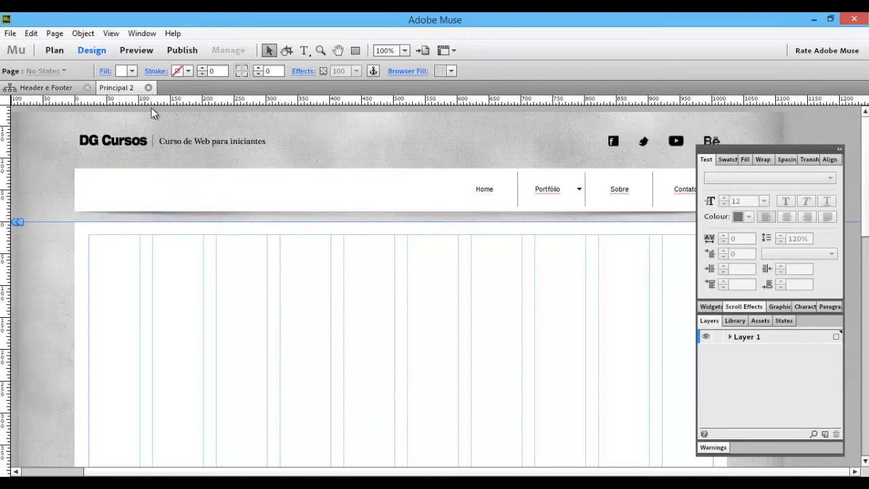
# Raise the footer guide of the Principal 2 master to about 270 on the vertical ruler
pyautogui.scroll(-5, 250, 257)
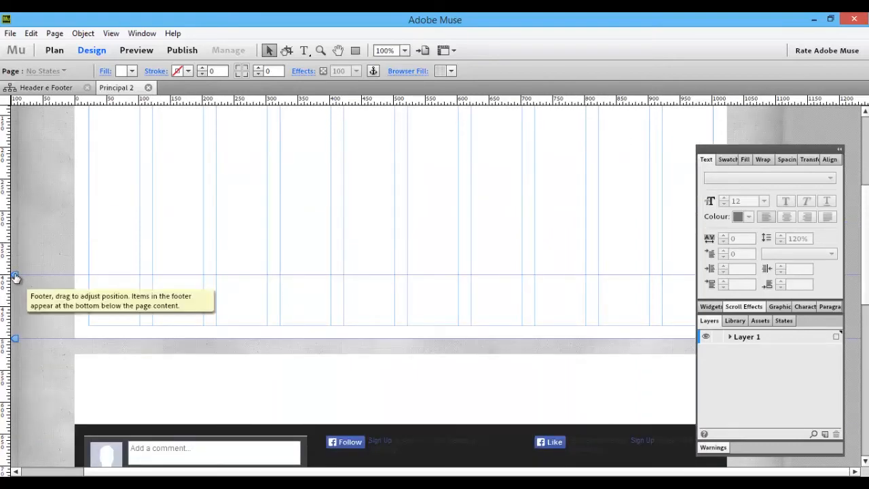
pyautogui.moveTo(15, 275); pyautogui.dragTo(17, 196)
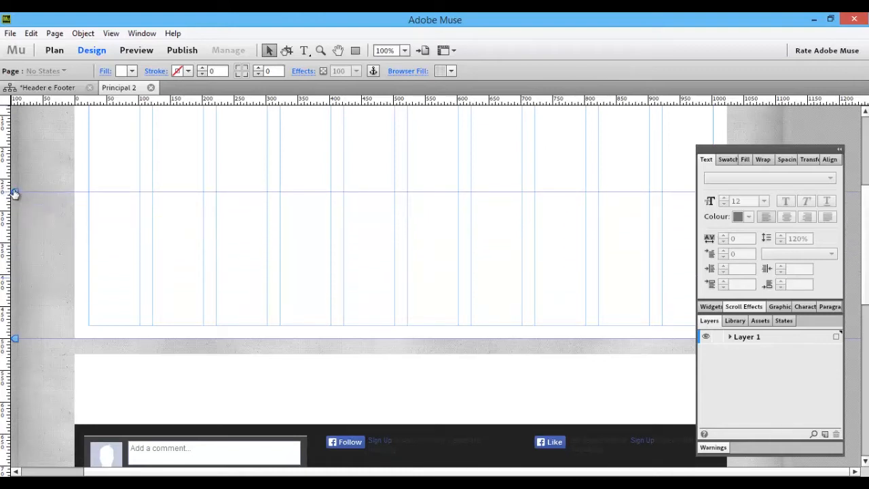
# Choose poster1 from Projeto_Geral, imagens, _home, _posters_principal as the Photoshop button to place
pyautogui.click(11, 34)
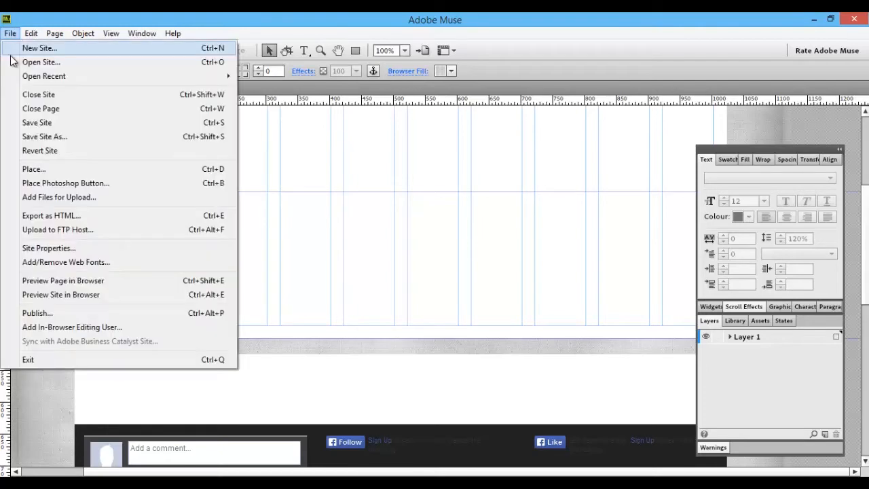
pyautogui.click(41, 183)
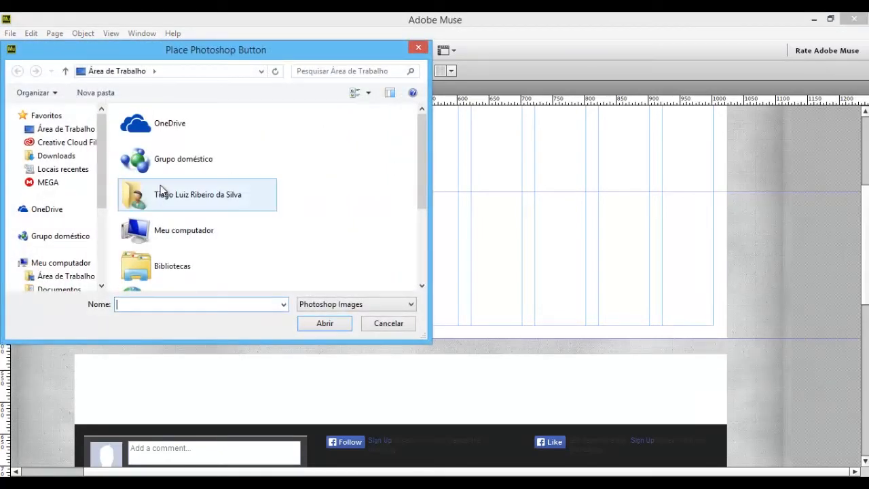
pyautogui.scroll(-2, 157, 193)
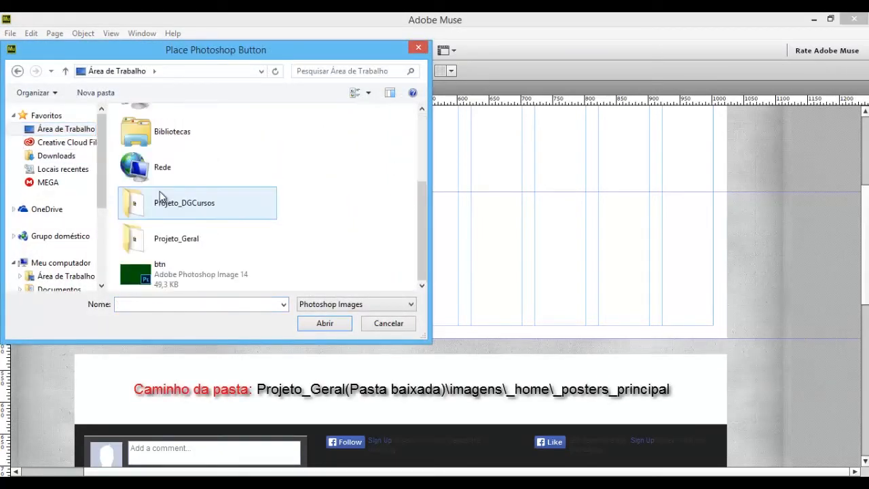
pyautogui.doubleClick(178, 238)
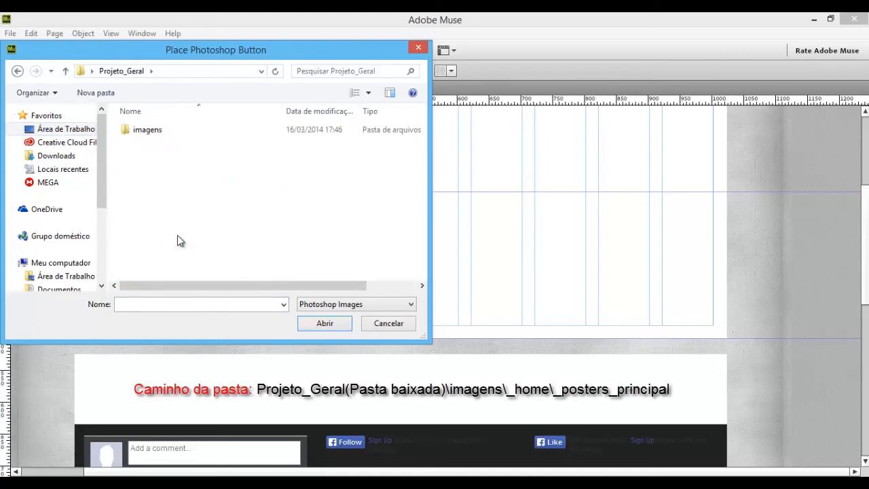
pyautogui.click(151, 135)
pyautogui.doubleClick(153, 134)
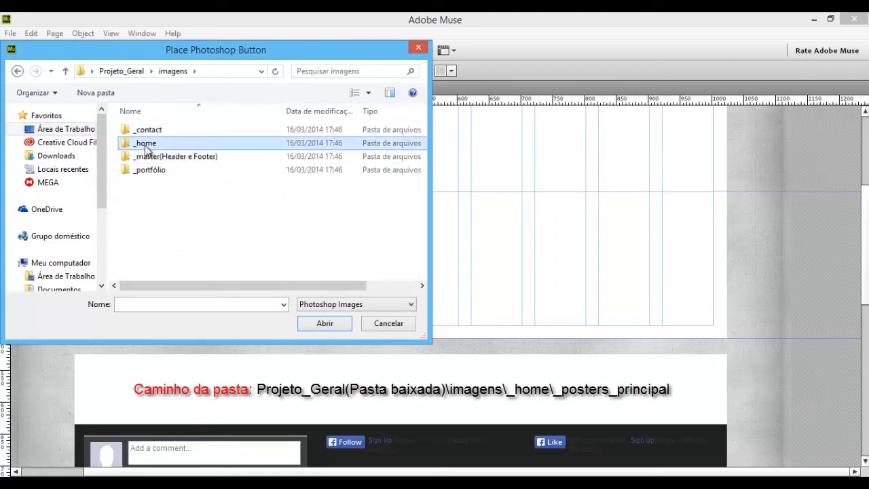
pyautogui.doubleClick(144, 143)
pyautogui.doubleClick(145, 134)
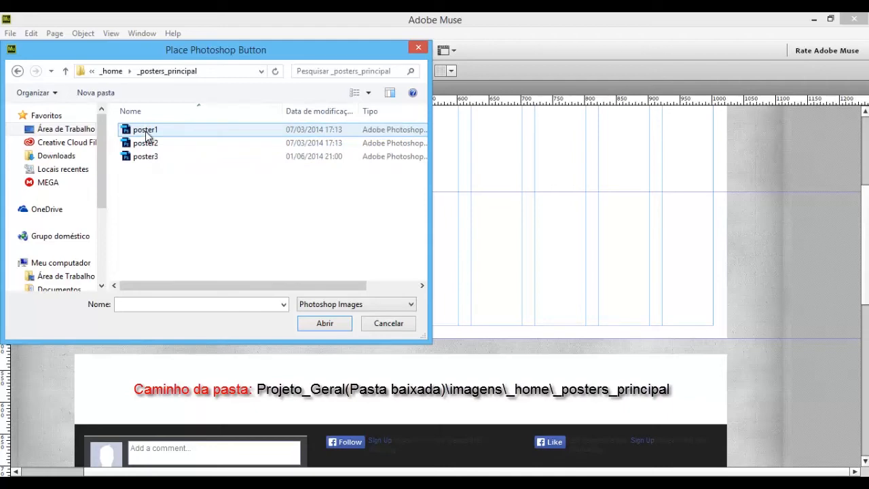
pyautogui.doubleClick(139, 130)
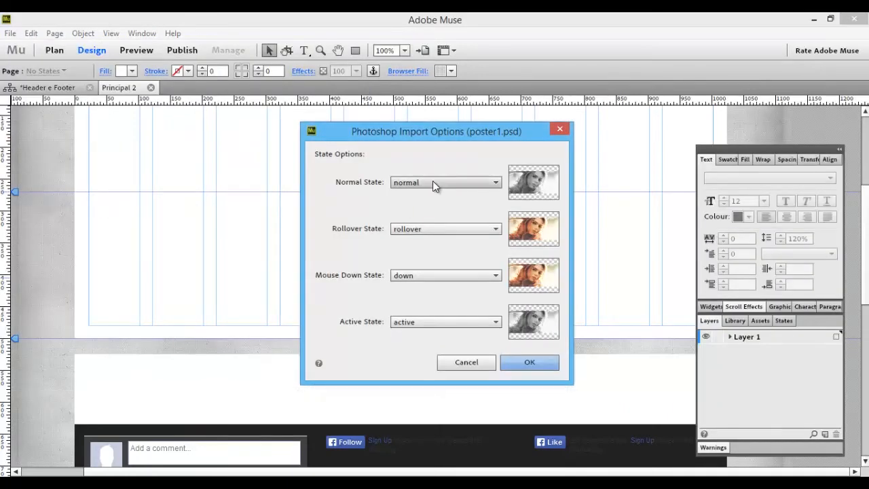
# Import poster1 with the normal, rollover, down and active layers as its matching states and place it against the page's left margin at X 22, Y 306
pyautogui.click(429, 230)
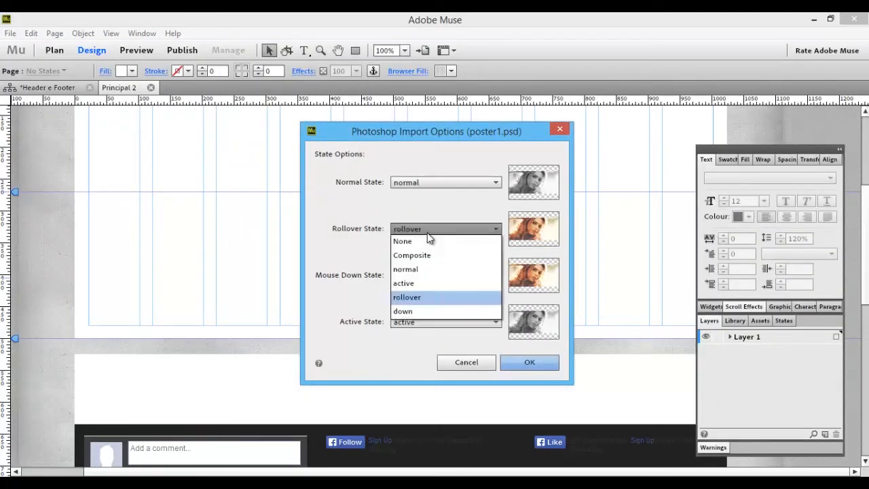
pyautogui.click(414, 294)
pyautogui.click(415, 285)
pyautogui.click(409, 358)
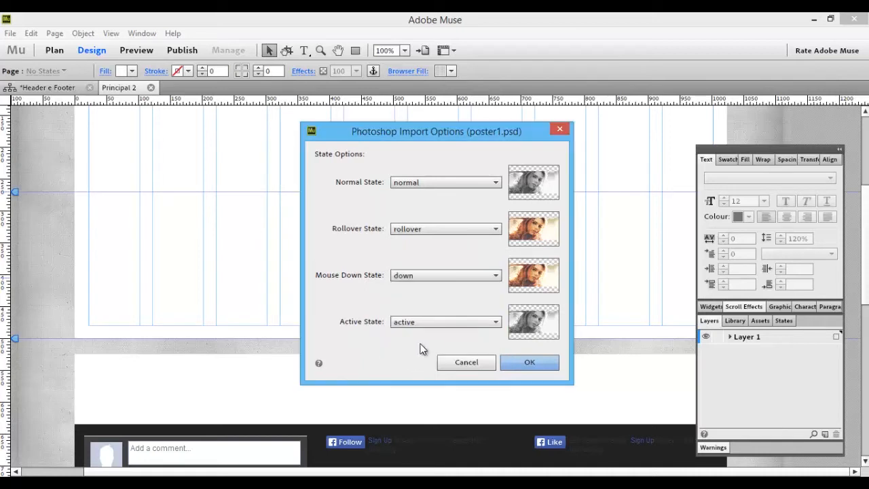
pyautogui.click(543, 367)
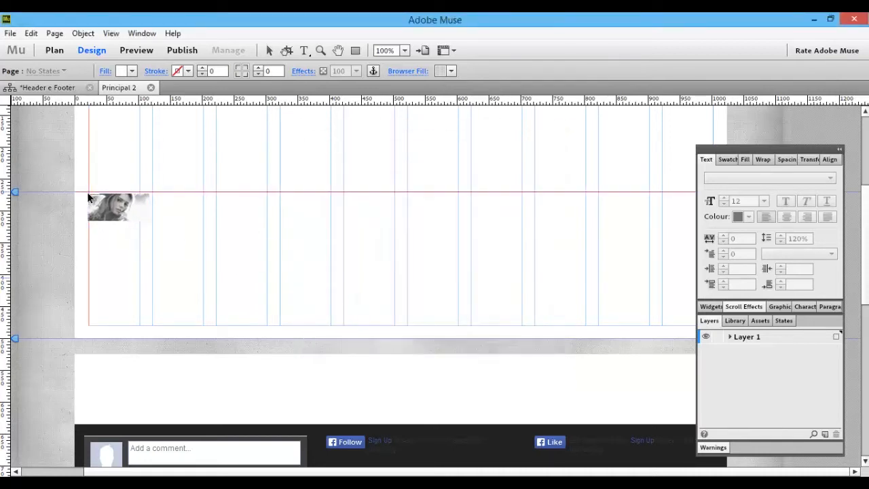
pyautogui.click(89, 193)
pyautogui.moveTo(120, 220); pyautogui.dragTo(168, 248)
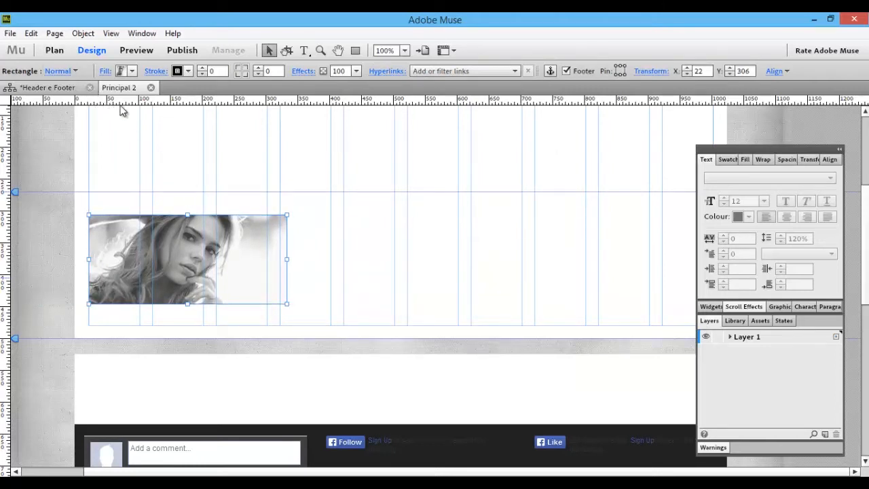
# Place poster2 as a Photoshop button with its matching state layers beside poster1 at X 356, Y 306
pyautogui.hotkey('ctrl', 'shift', 'd')
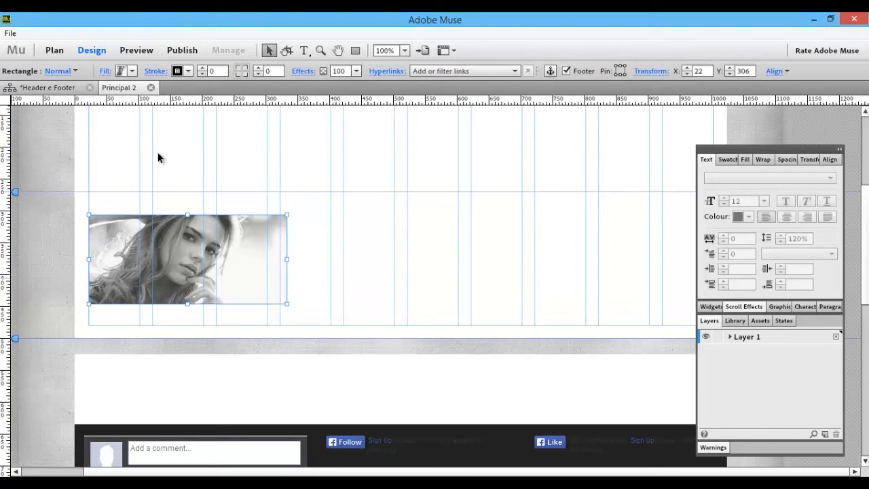
pyautogui.doubleClick(151, 143)
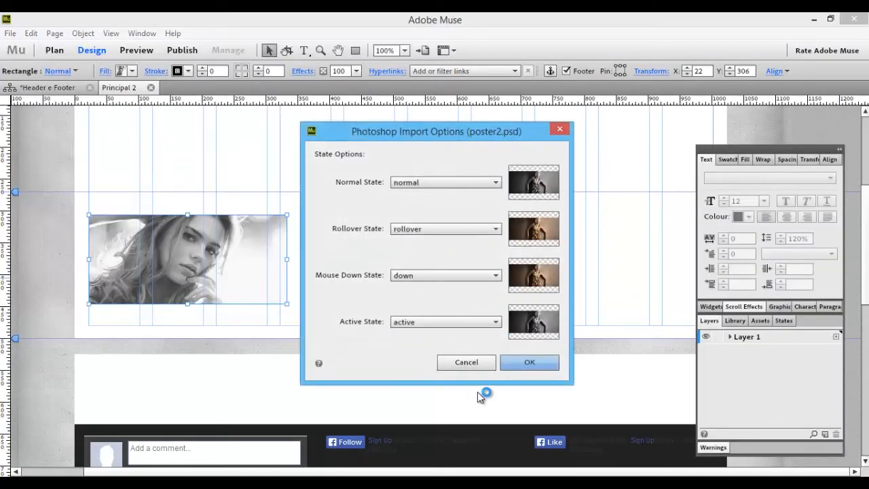
pyautogui.click(529, 363)
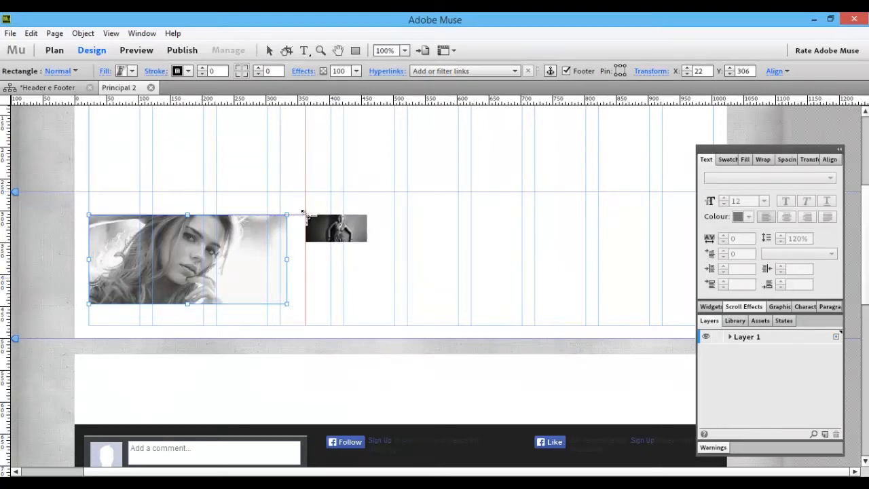
pyautogui.click(307, 216)
pyautogui.moveTo(354, 256); pyautogui.dragTo(349, 260)
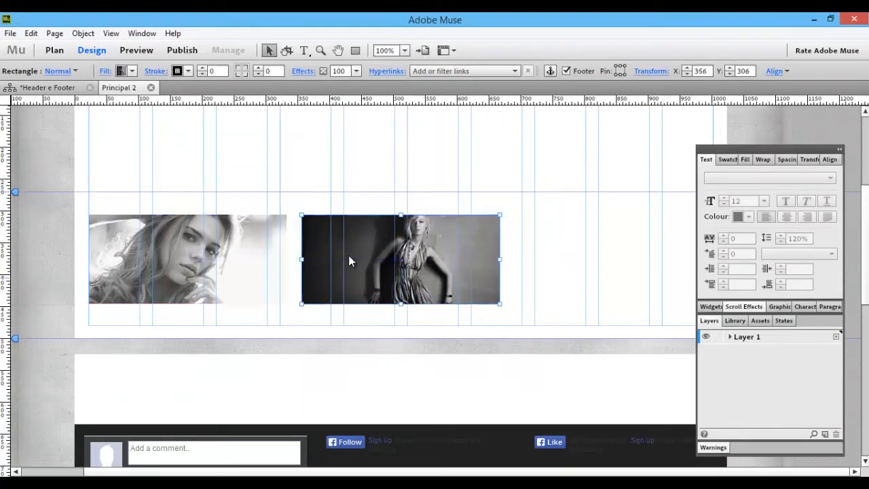
# Choose poster3 as the next Photoshop button, using normal/active for the Normal and Active states and down/rollover for Rollover and Mouse Down
pyautogui.click(10, 33)
pyautogui.click(78, 185)
pyautogui.click(153, 157)
pyautogui.doubleClick(154, 158)
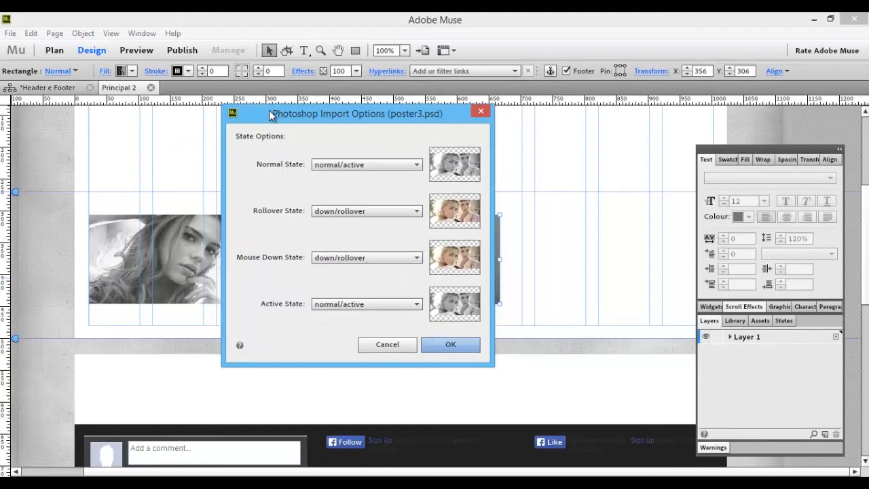
pyautogui.click(308, 147)
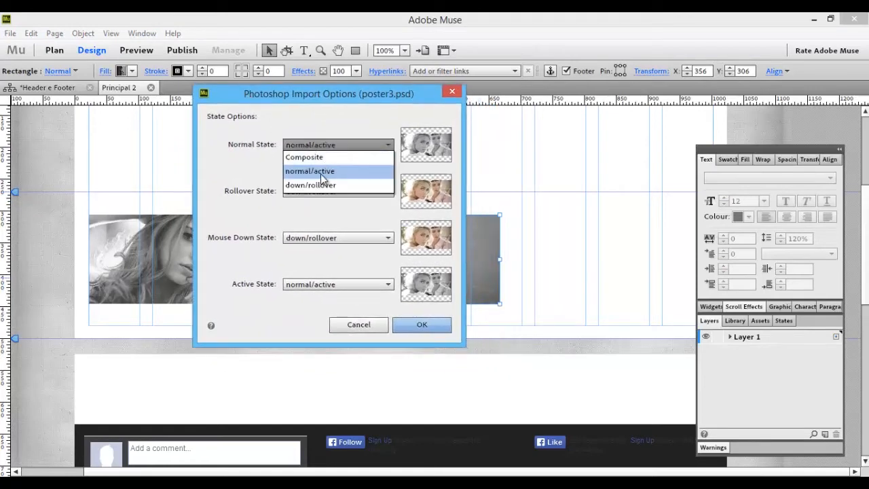
pyautogui.click(321, 172)
pyautogui.click(316, 194)
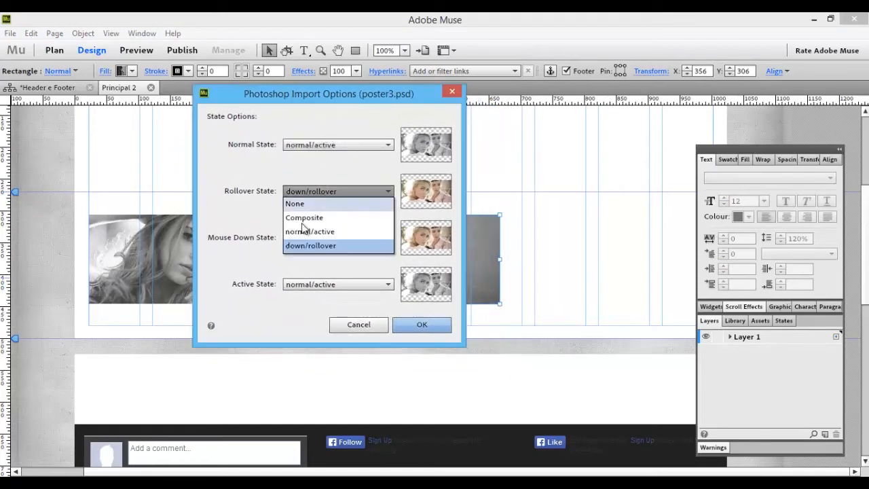
pyautogui.click(317, 247)
pyautogui.click(304, 239)
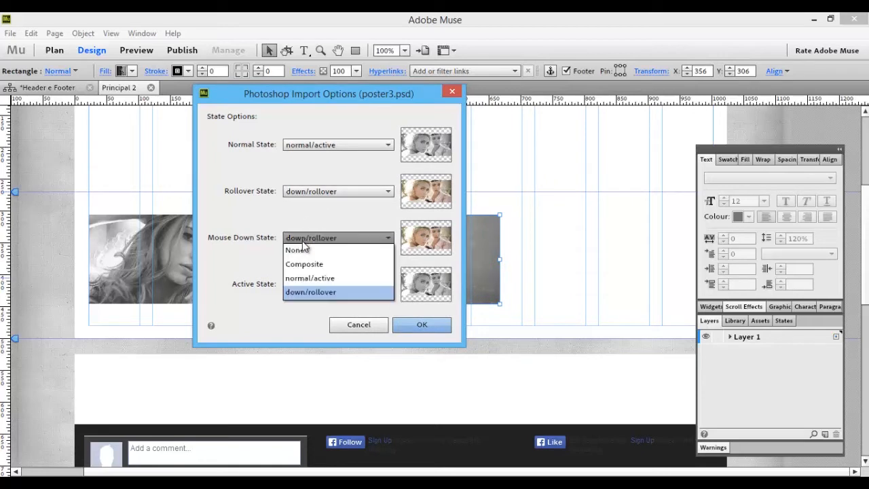
pyautogui.click(317, 292)
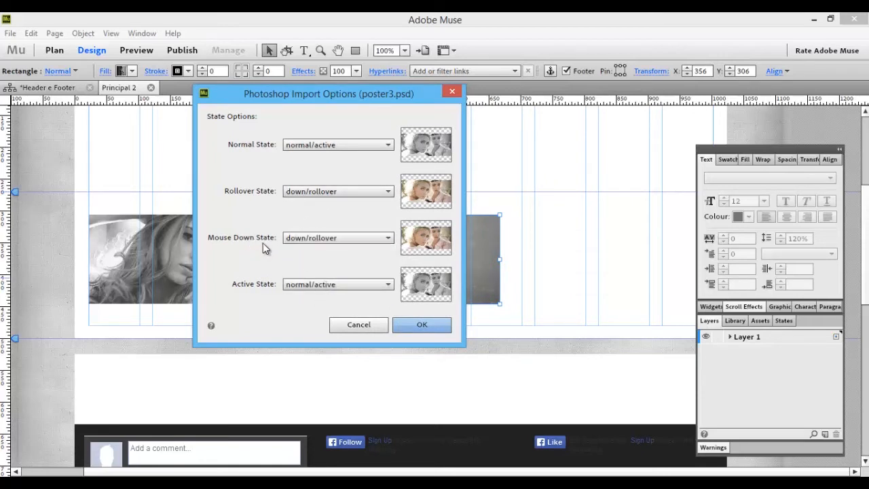
pyautogui.click(299, 285)
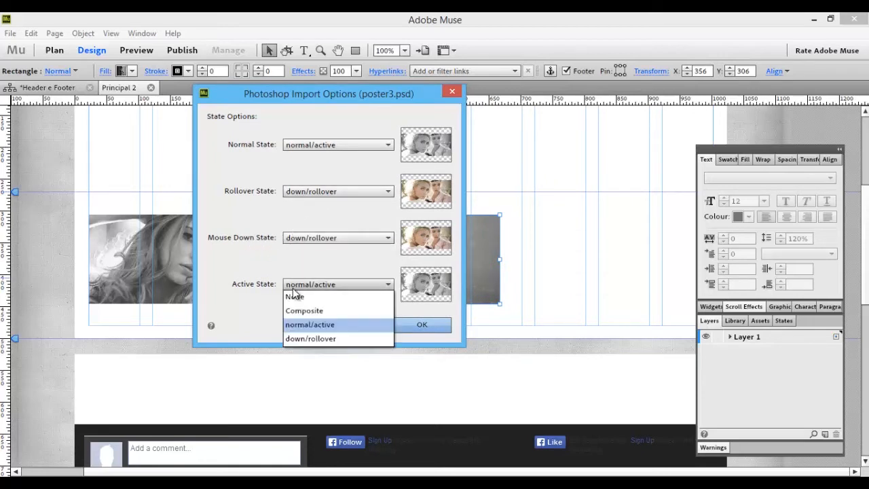
pyautogui.click(307, 326)
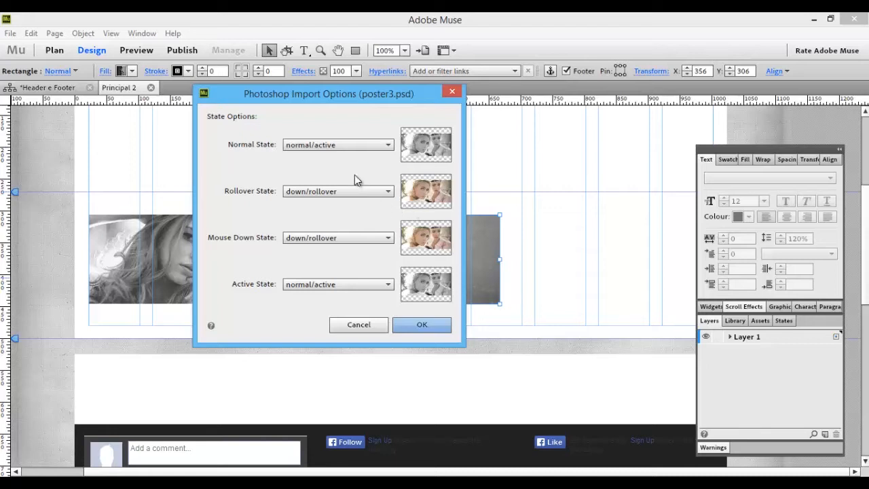
# Examine the layer options offered for poster3's Normal and Rollover states
pyautogui.click(358, 149)
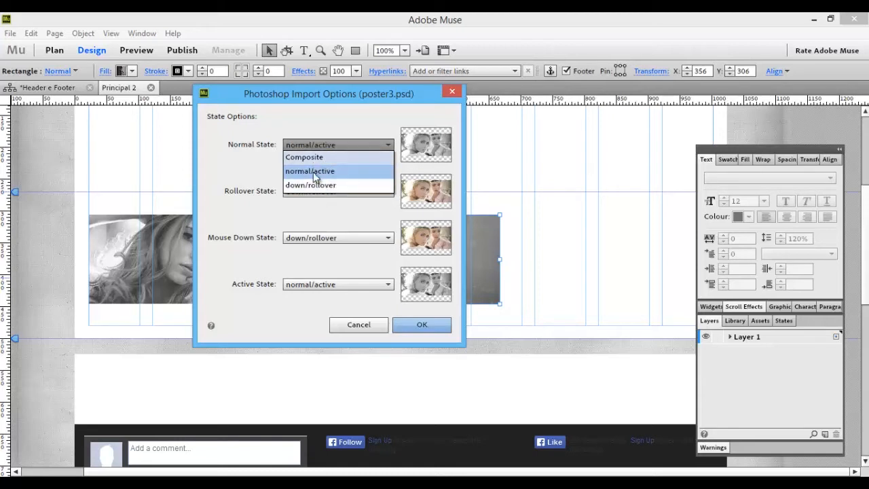
pyautogui.click(321, 150)
pyautogui.click(338, 192)
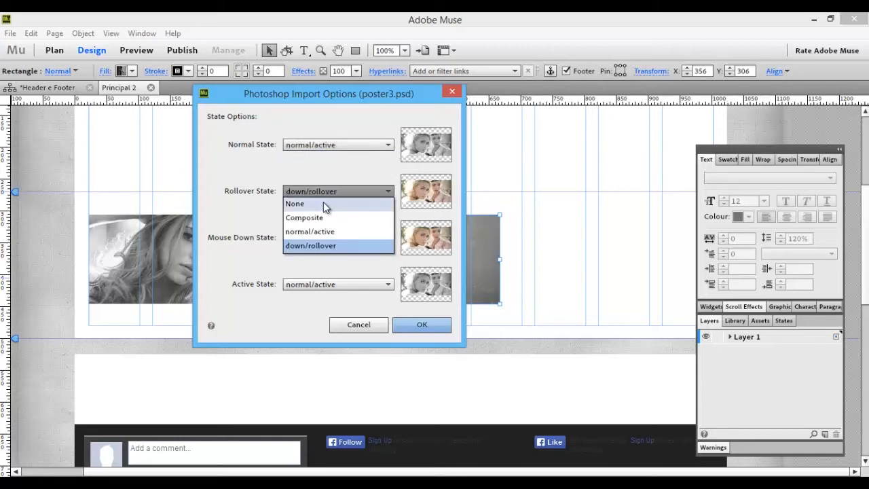
pyautogui.click(337, 195)
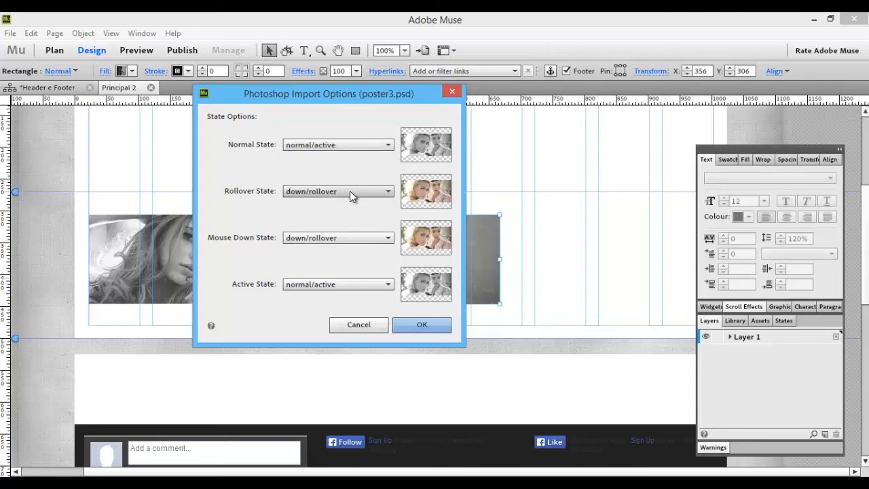
pyautogui.click(350, 192)
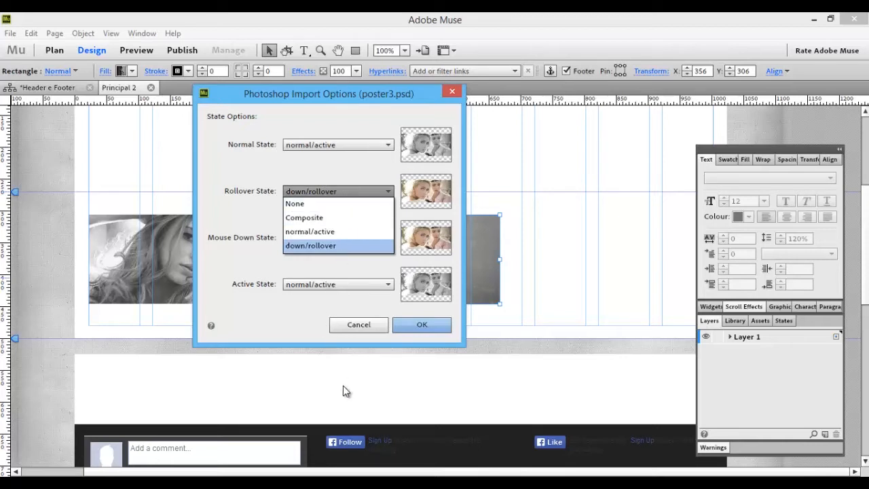
pyautogui.click(334, 194)
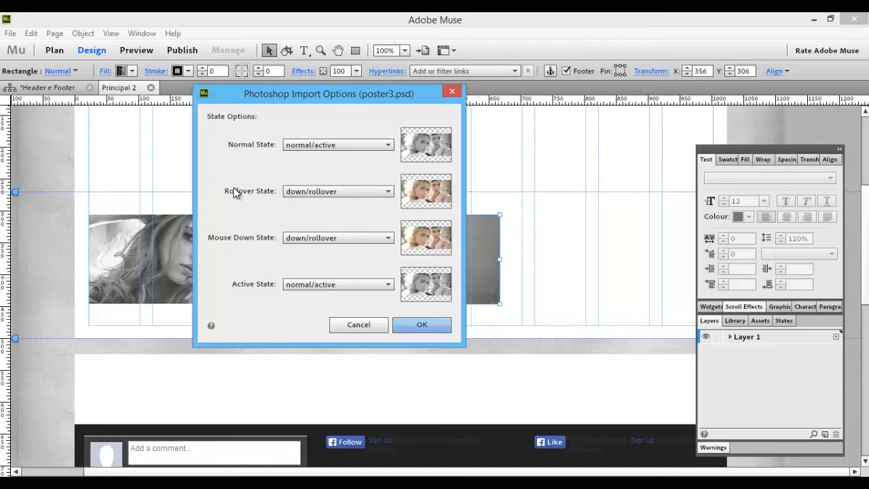
pyautogui.click(309, 194)
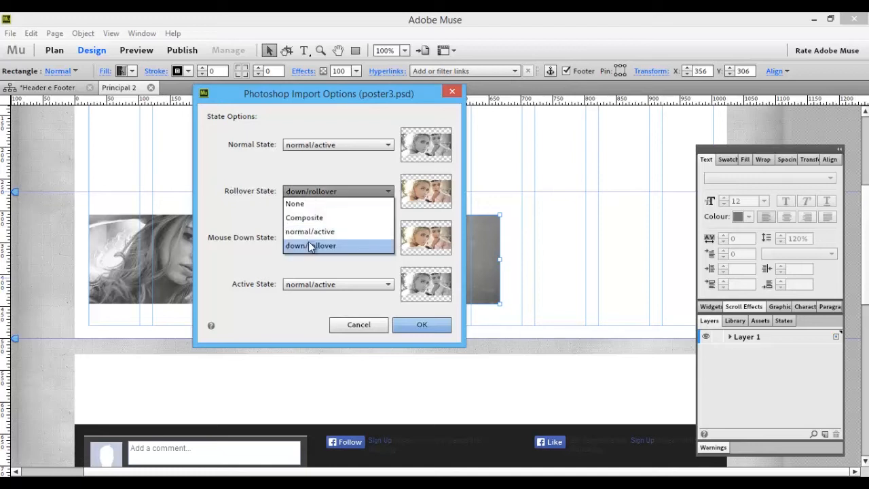
pyautogui.click(321, 192)
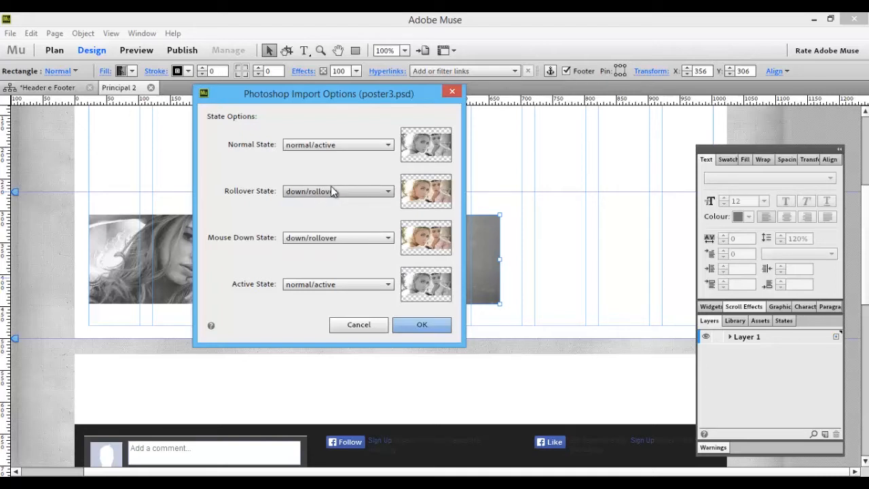
# Accept poster3's import options and place it against the page's right margin at X 691, Y 306, with equal 23 px gaps between posters
pyautogui.click(429, 331)
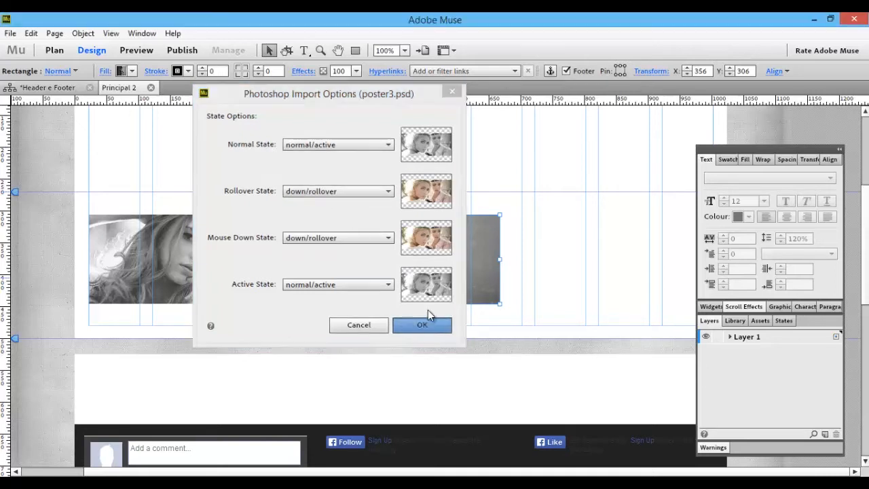
pyautogui.click(520, 216)
pyautogui.moveTo(541, 233); pyautogui.dragTo(559, 240)
pyautogui.moveTo(722, 150); pyautogui.dragTo(811, 145)
pyautogui.moveTo(672, 228); pyautogui.dragTo(652, 231)
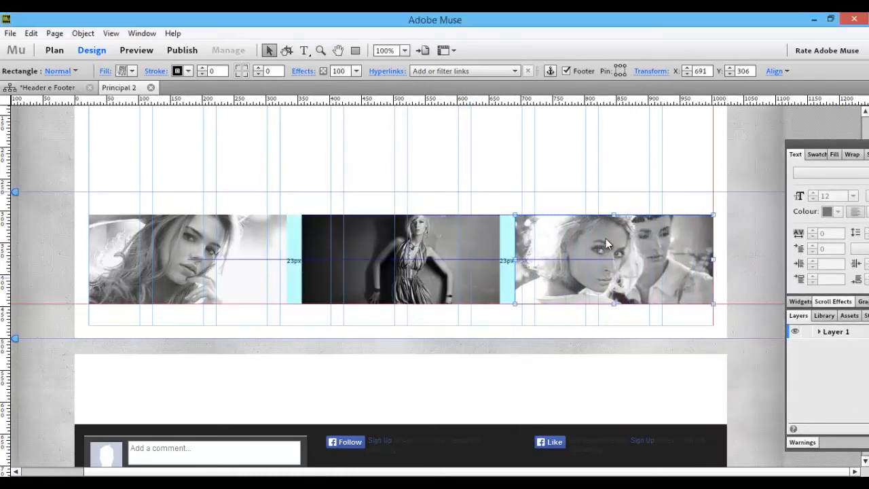
pyautogui.moveTo(456, 234); pyautogui.dragTo(452, 236)
# Select all three posters and move them down together until their lower edges meet the page's bottom margin guide
pyautogui.click(263, 257)
pyautogui.keyDown('shift'); pyautogui.click(364, 253); pyautogui.keyUp('shift')
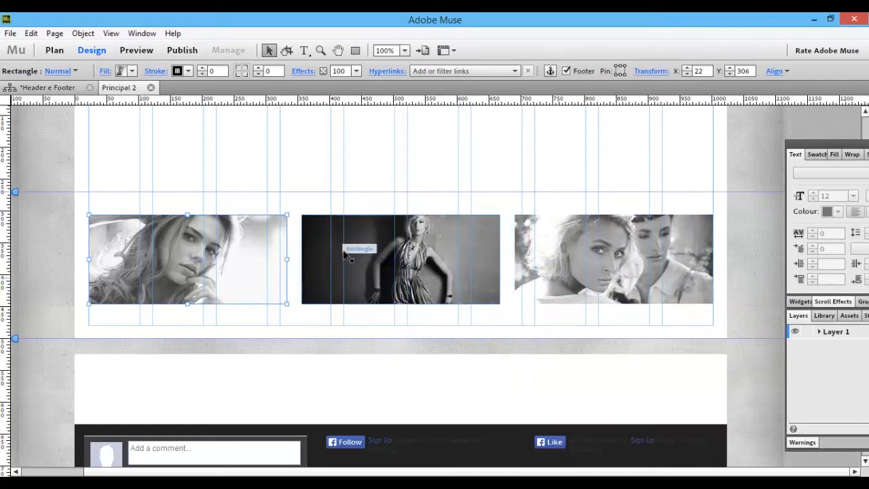
pyautogui.keyDown('shift'); pyautogui.click(541, 248); pyautogui.keyUp('shift')
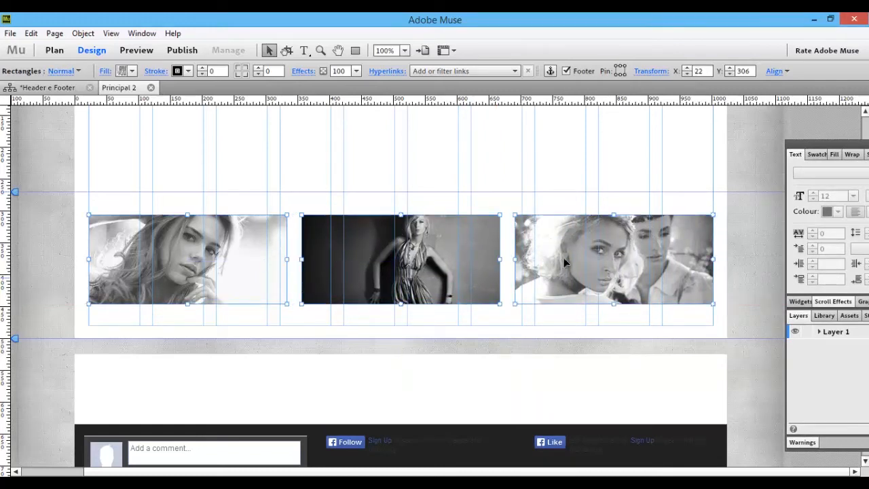
pyautogui.moveTo(562, 237); pyautogui.dragTo(556, 260)
pyautogui.click(327, 226)
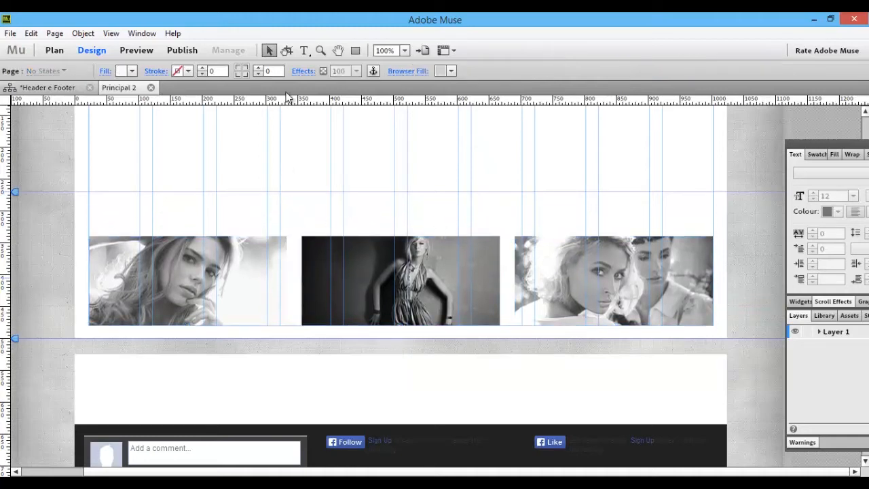
# Create a text frame above poster1 containing the heading "Trabalhos Recentes"
pyautogui.click(304, 50)
pyautogui.moveTo(88, 197); pyautogui.dragTo(195, 216)
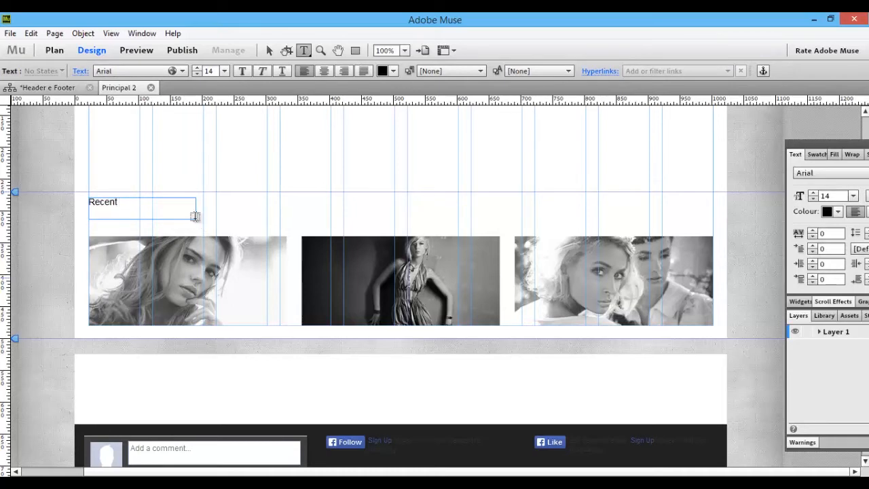
pyautogui.write('Works')
pyautogui.hotkey('ctrl', 'a')
pyautogui.write('Trab')
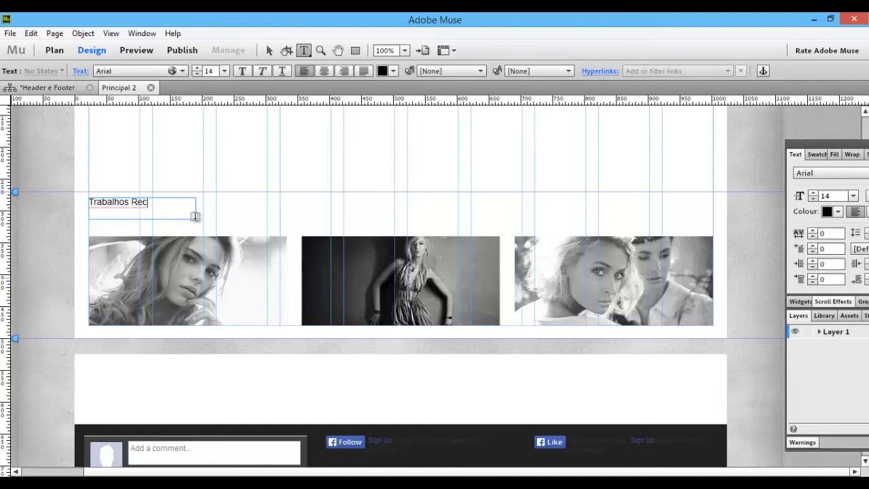
pyautogui.write('alhos Recentes')
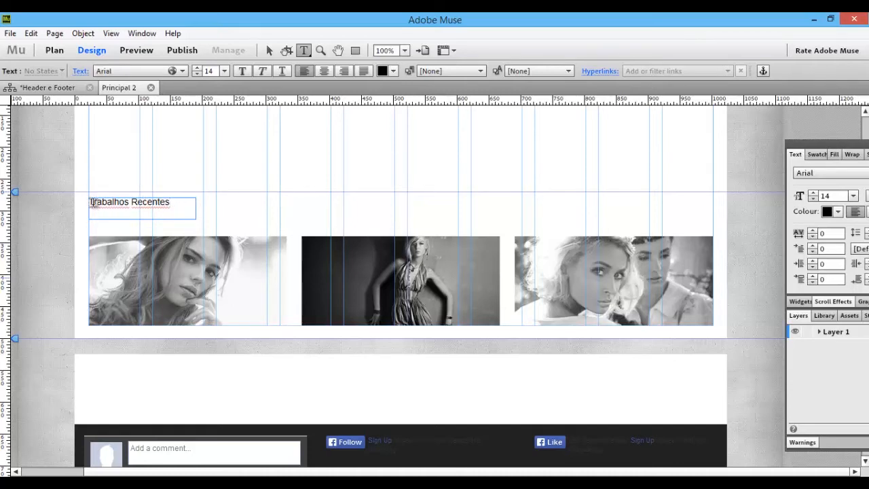
# Format the "Trabalhos Recentes" heading in Helvetica at size 18
pyautogui.hotkey('ctrl', 'a')
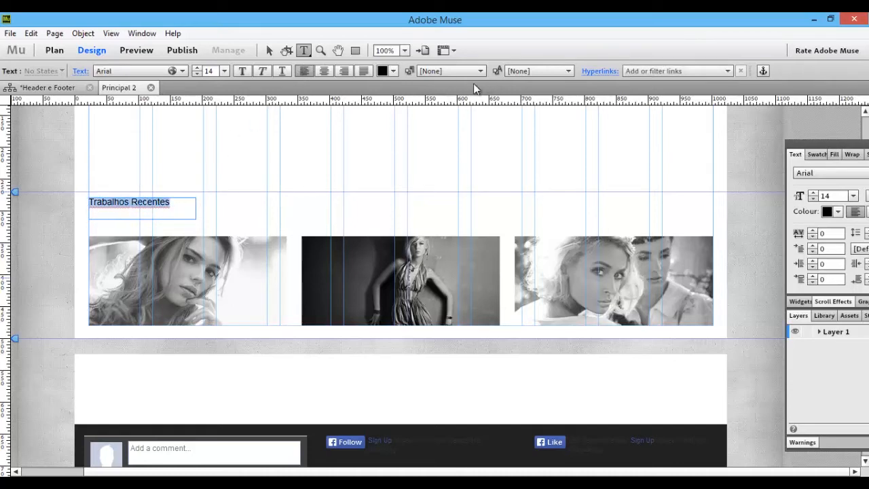
pyautogui.click(197, 68)
pyautogui.click(197, 68)
pyautogui.click(197, 68)
pyautogui.click(197, 68)
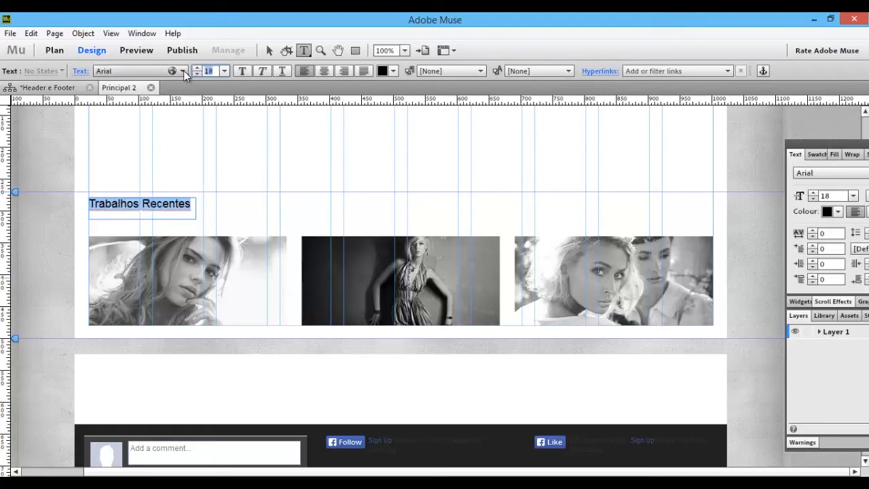
pyautogui.click(183, 71)
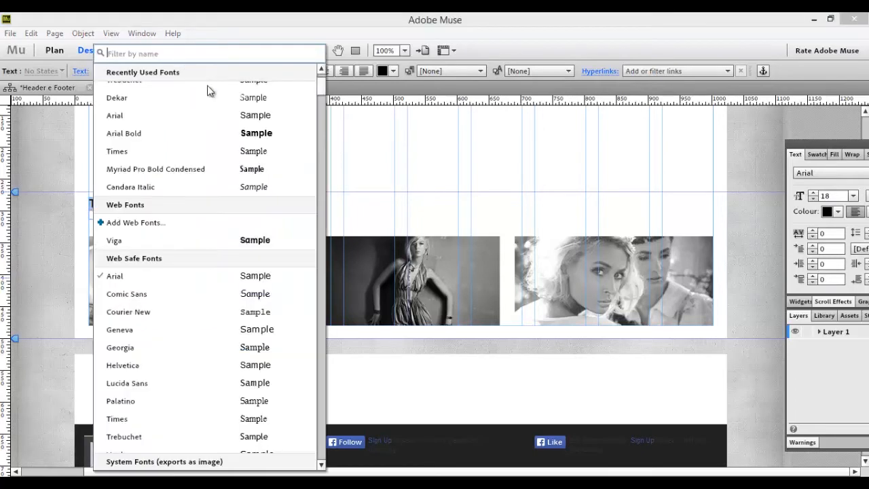
pyautogui.write('helvet')
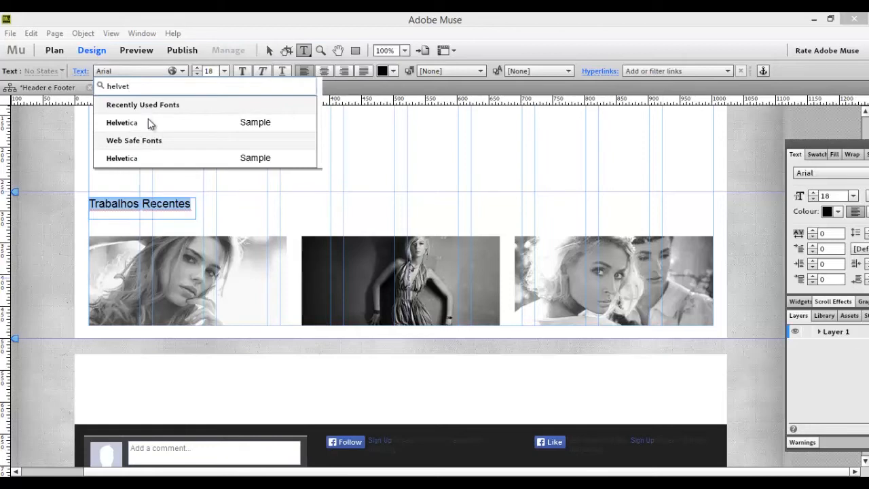
pyautogui.click(155, 125)
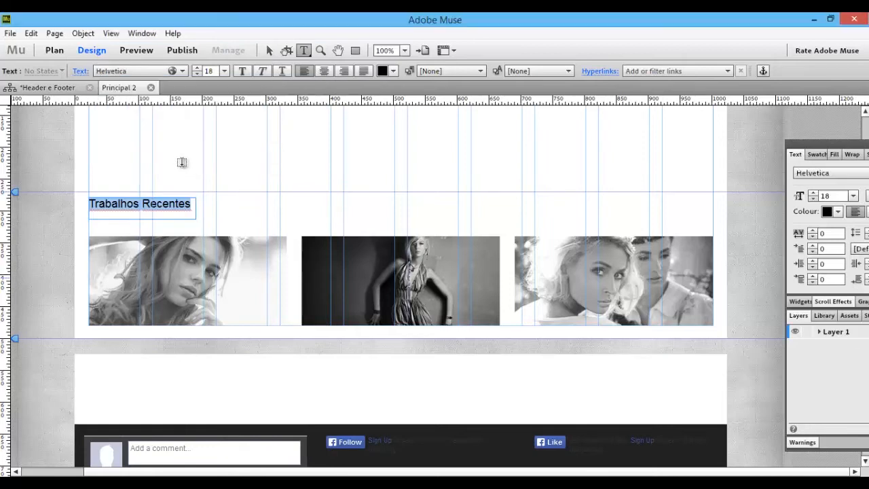
# Set the "Trabalhos Recentes" heading to size 22 and make it bold, keeping the Helvetica font
pyautogui.click(197, 68)
pyautogui.click(197, 68)
pyautogui.click(197, 68)
pyautogui.click(197, 68)
pyautogui.click(195, 74)
pyautogui.click(195, 74)
pyautogui.click(195, 74)
pyautogui.click(195, 74)
pyautogui.click(167, 70)
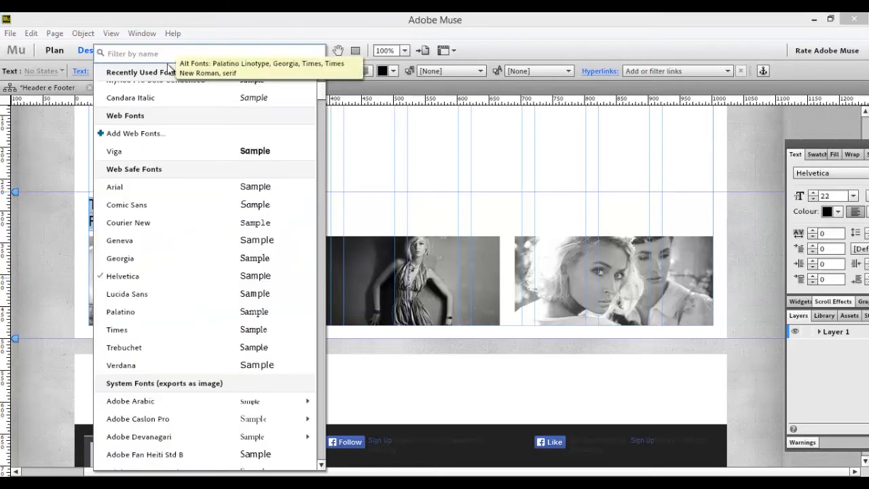
pyautogui.click(372, 97)
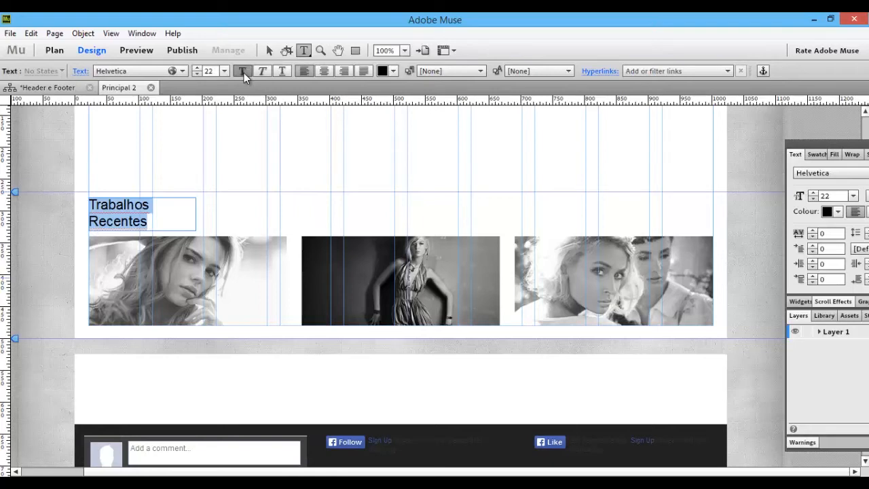
pyautogui.click(243, 70)
# Widen the heading's text frame so "Trabalhos Recentes" fits on one line, and trim its height close to the text
pyautogui.click(268, 50)
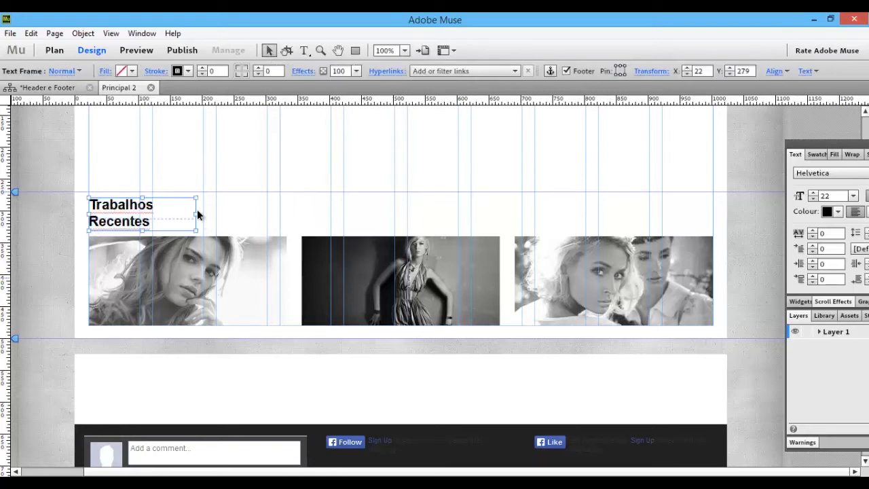
pyautogui.click(197, 217)
pyautogui.click(184, 215)
pyautogui.moveTo(194, 215); pyautogui.dragTo(224, 214)
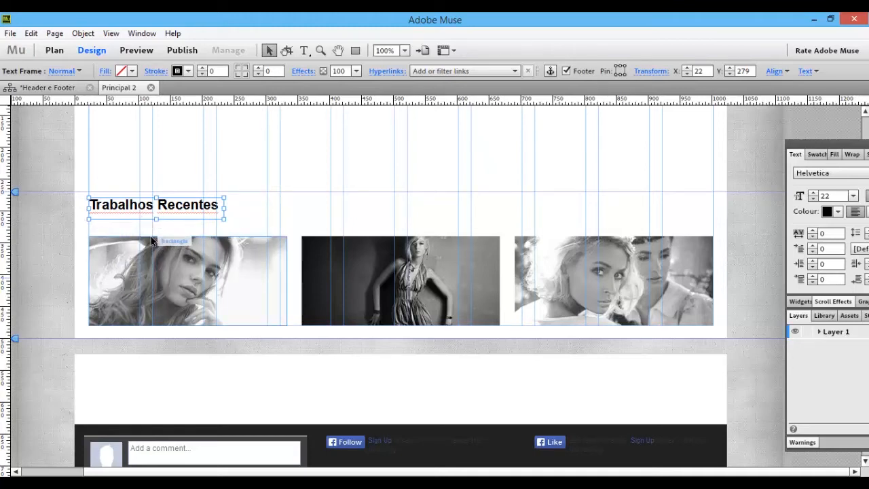
pyautogui.moveTo(157, 219); pyautogui.dragTo(157, 217)
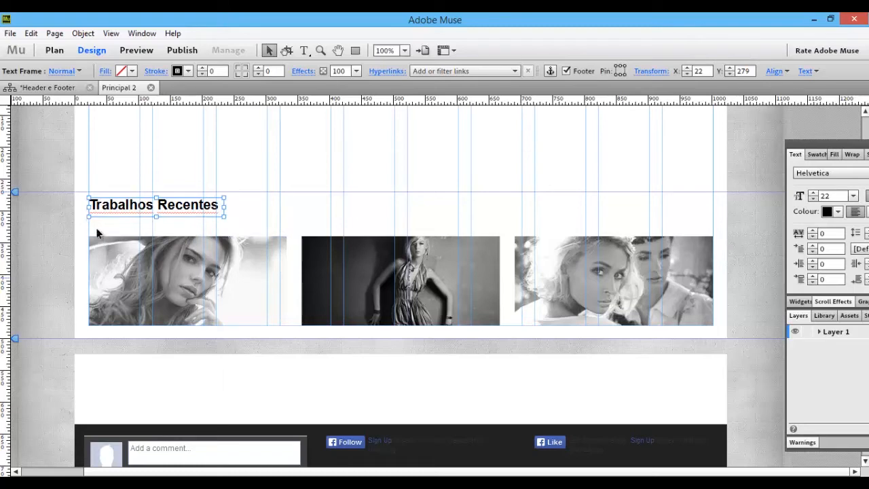
# Move the heading down to Y 299, just above poster1, and lower the horizontal guide above it closer to the heading
pyautogui.click(106, 240)
pyautogui.moveTo(188, 203); pyautogui.dragTo(187, 218)
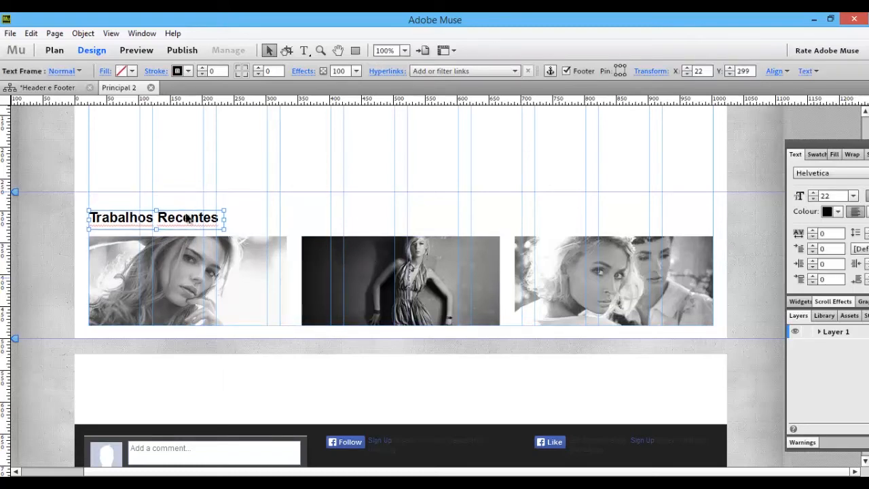
pyautogui.click(150, 197)
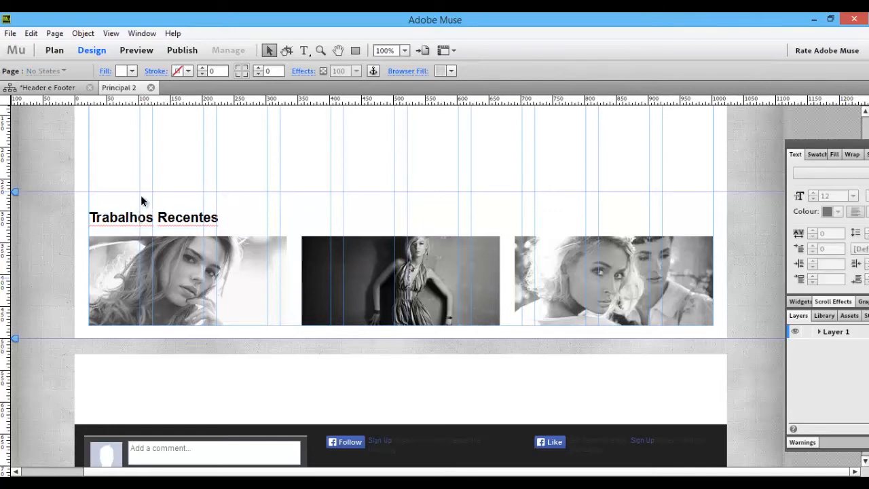
pyautogui.moveTo(21, 194); pyautogui.dragTo(19, 207)
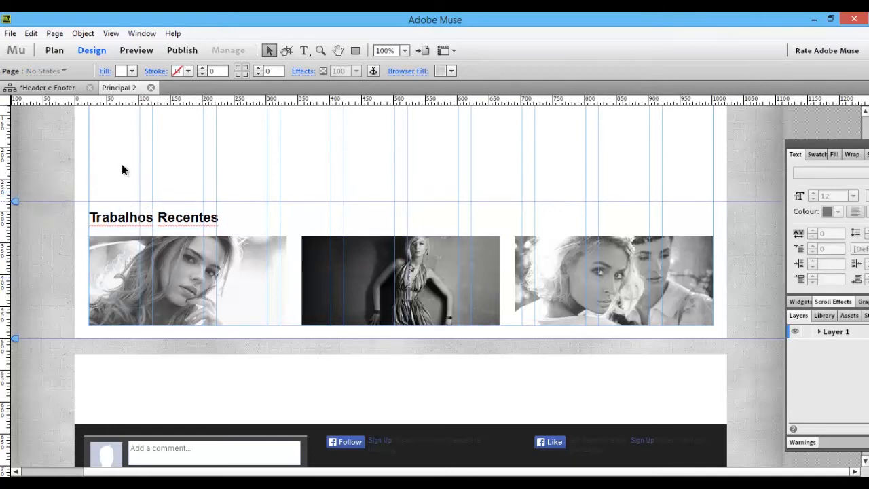
# Close the Principal 2 master and check in the site plan which master the Home, Sobre and Portfólio pages use
pyautogui.click(151, 88)
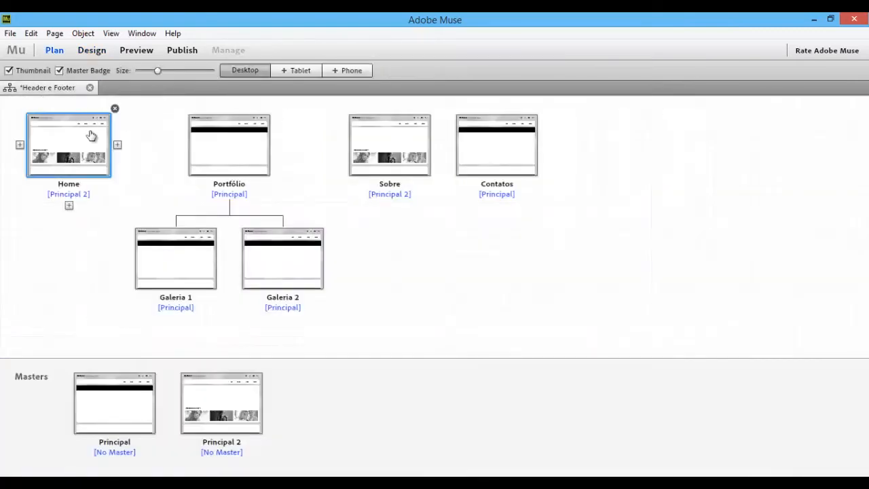
pyautogui.click(404, 155)
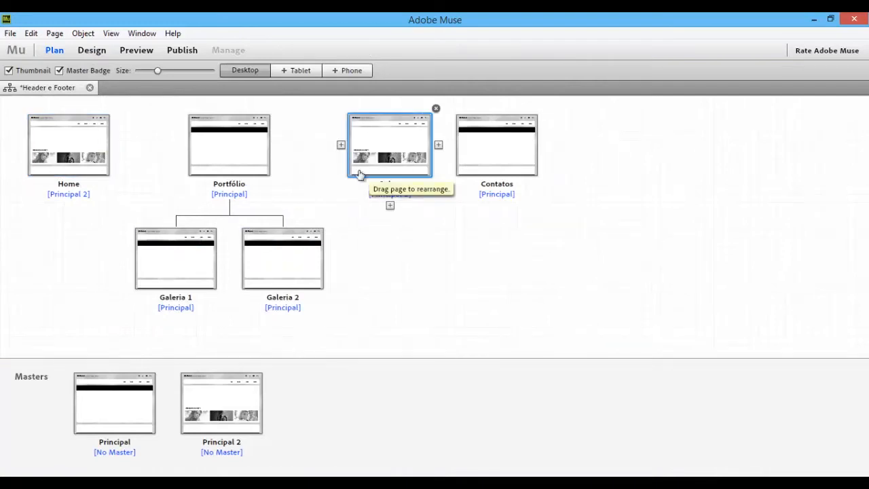
pyautogui.click(71, 144)
pyautogui.click(394, 153)
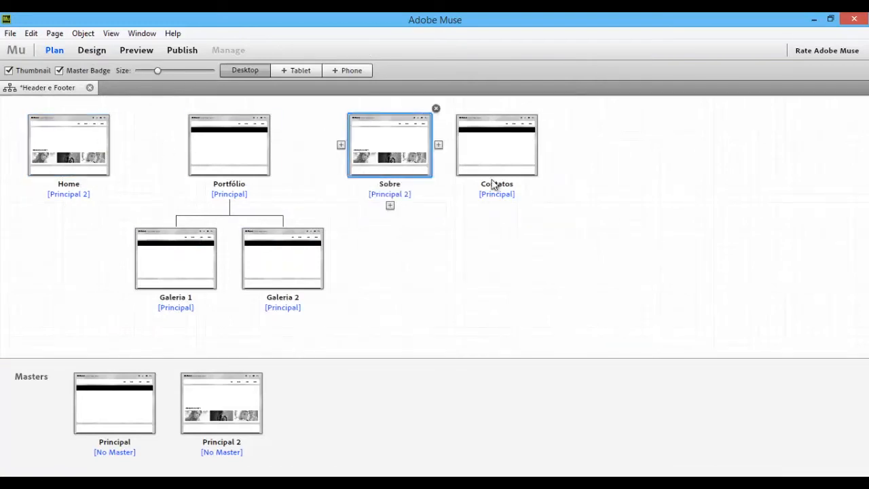
pyautogui.click(214, 153)
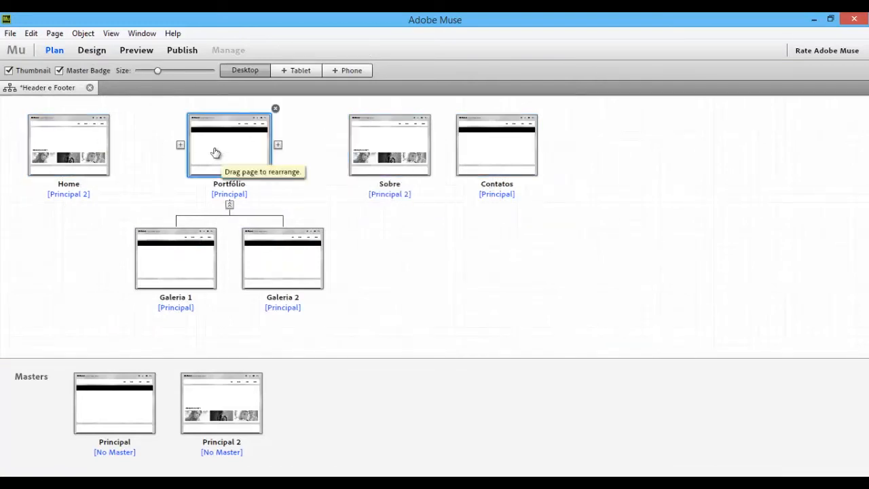
# Preview the Home page in the browser, check the heading and the posters' rollover effect, and close the preview
pyautogui.click(63, 151)
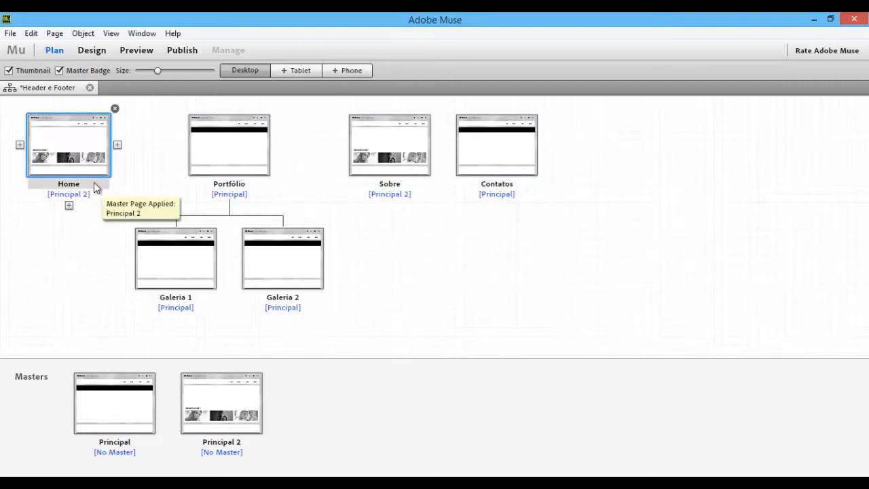
pyautogui.hotkey('ctrl', 'shift', 'e')
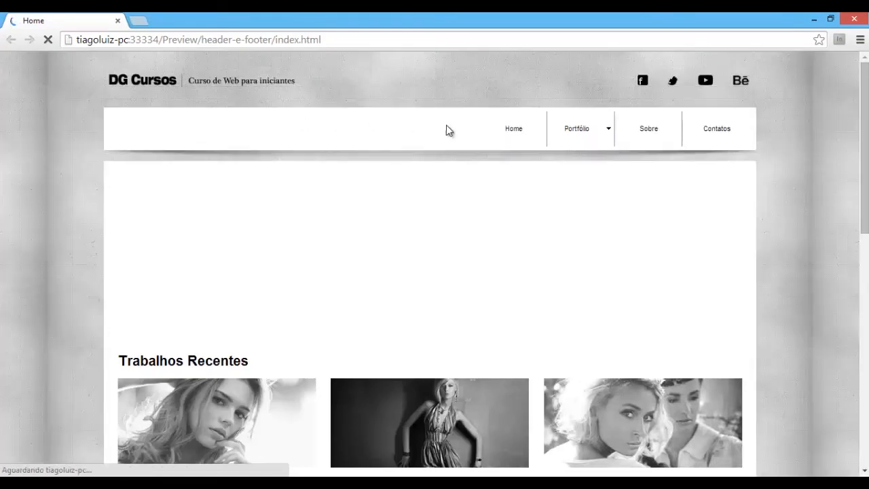
pyautogui.scroll(-3, 517, 159)
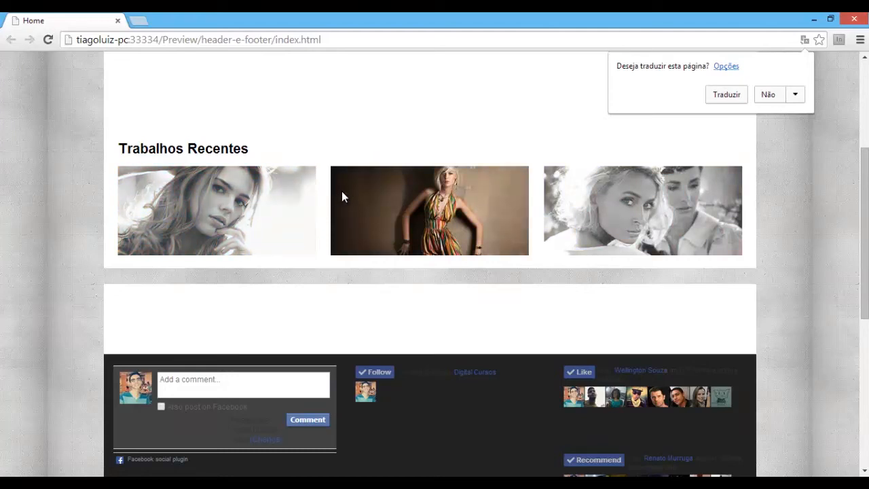
pyautogui.click(853, 19)
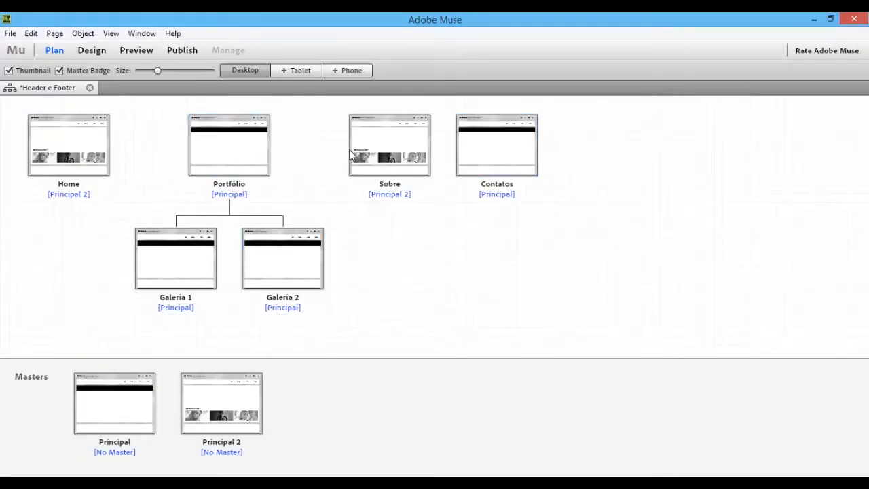
# Minimise Muse, close the posters folder, and open Projeto_Geral\imagens\_home\_Slide_show_principal in File Explorer
pyautogui.click(814, 19)
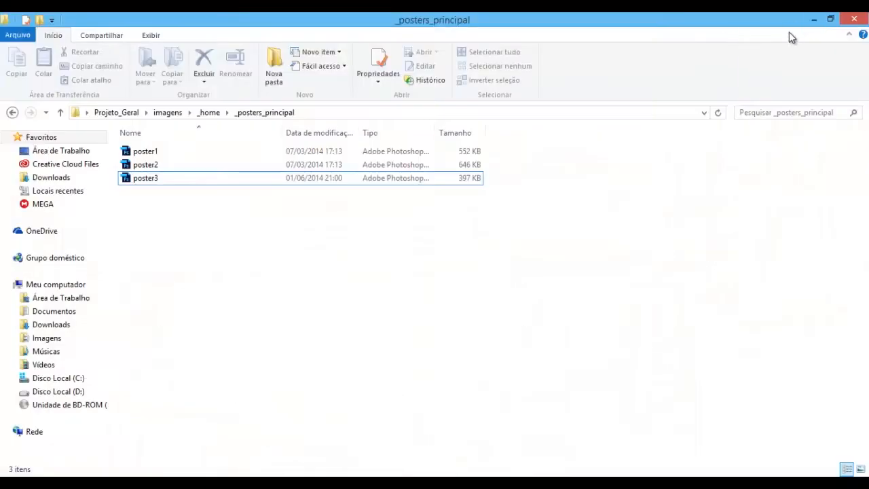
pyautogui.click(853, 20)
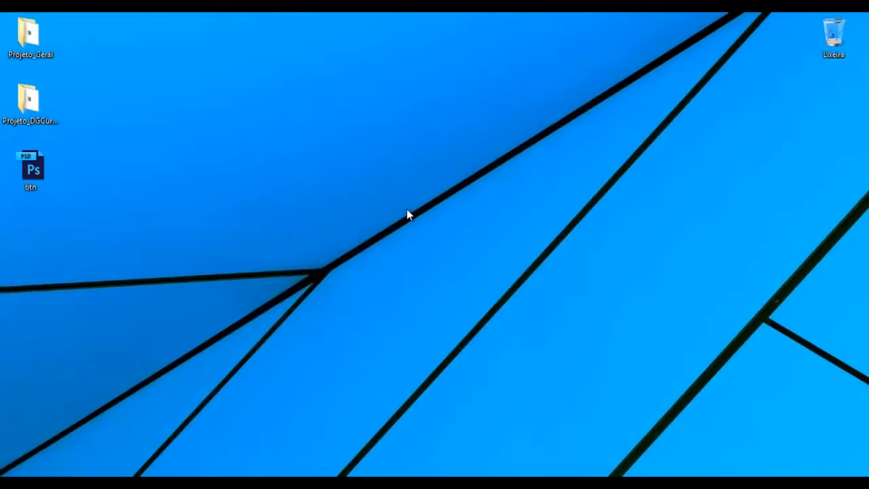
pyautogui.doubleClick(30, 37)
pyautogui.click(176, 146)
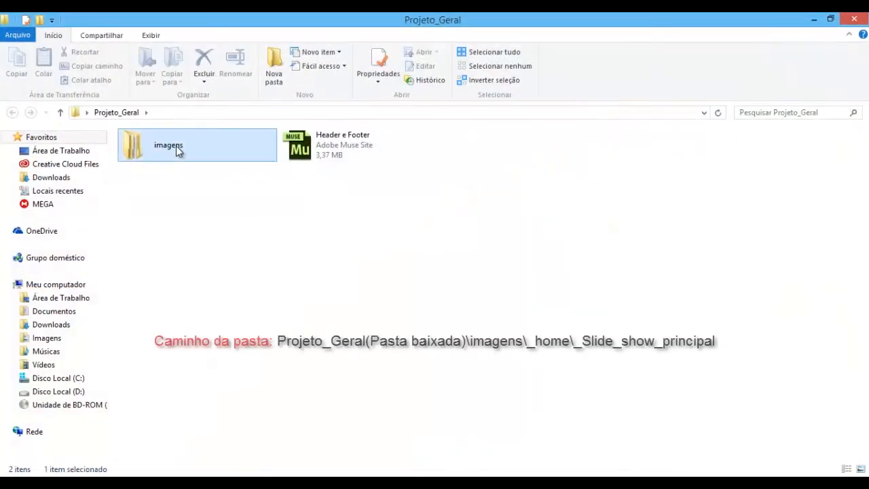
pyautogui.doubleClick(175, 146)
pyautogui.doubleClick(161, 167)
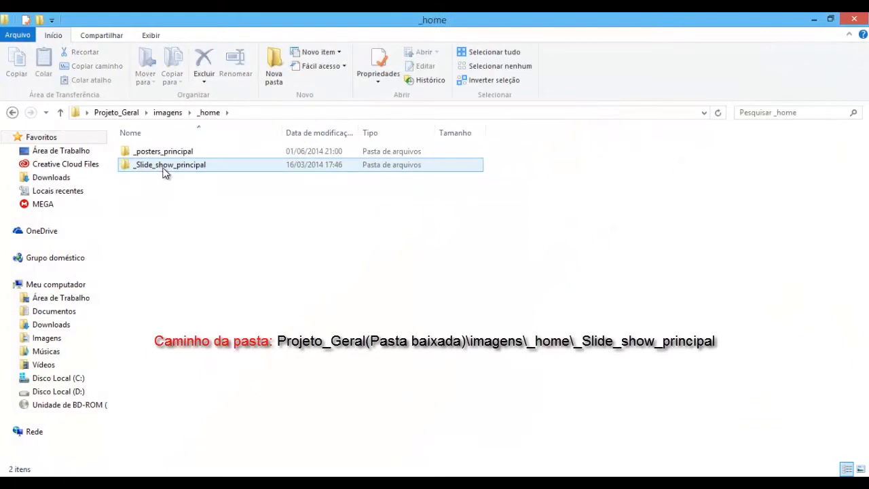
pyautogui.doubleClick(163, 169)
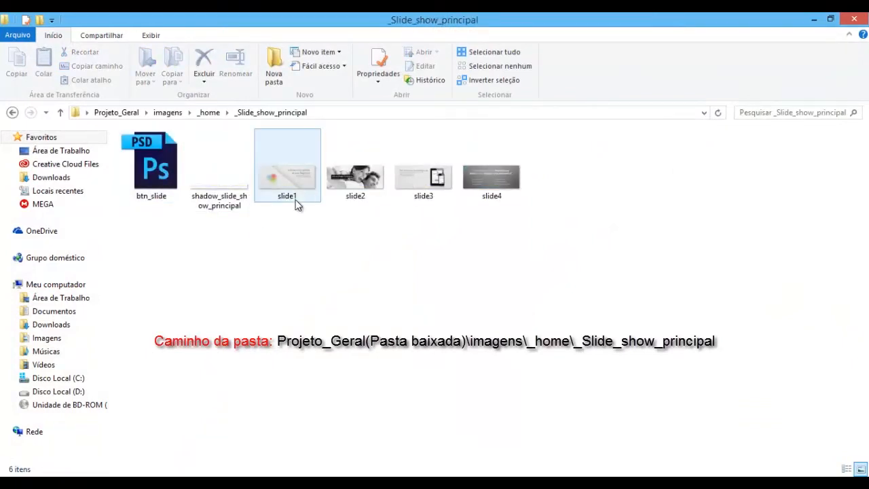
# Look over the slideshow files: the slide images, shadow_slide_show_principal and btn_slide
pyautogui.click(354, 192)
pyautogui.click(435, 197)
pyautogui.click(489, 184)
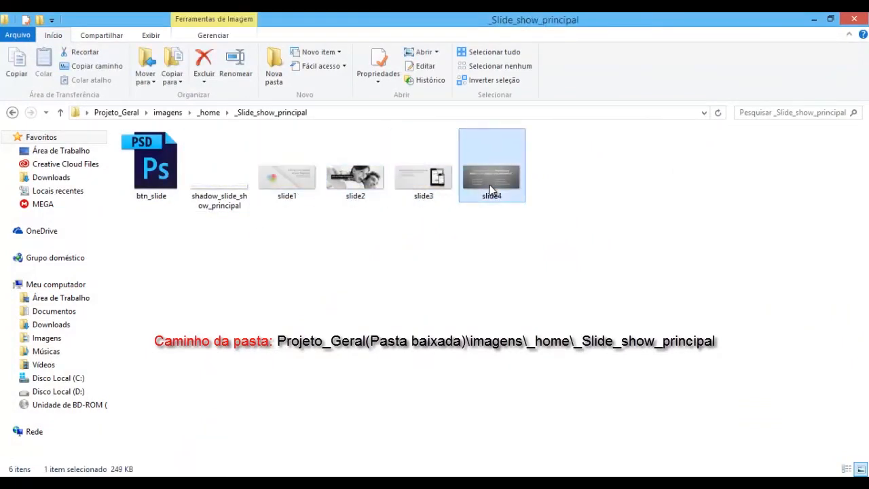
pyautogui.click(196, 173)
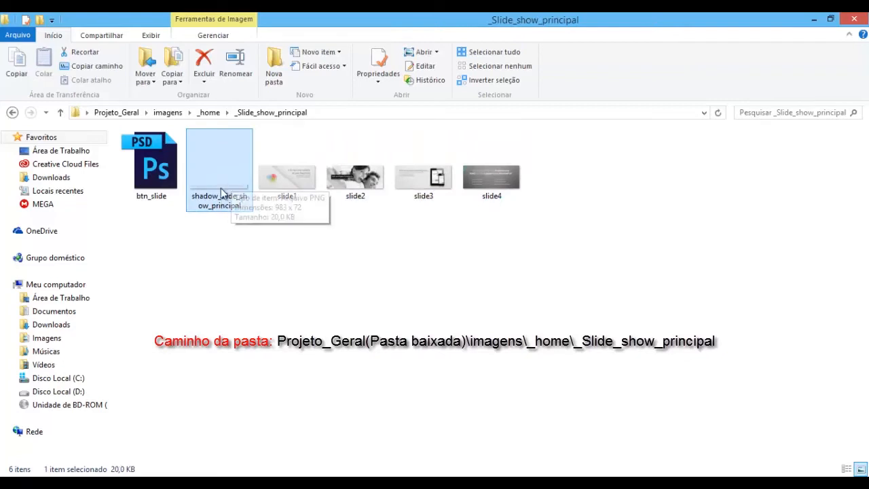
pyautogui.click(135, 166)
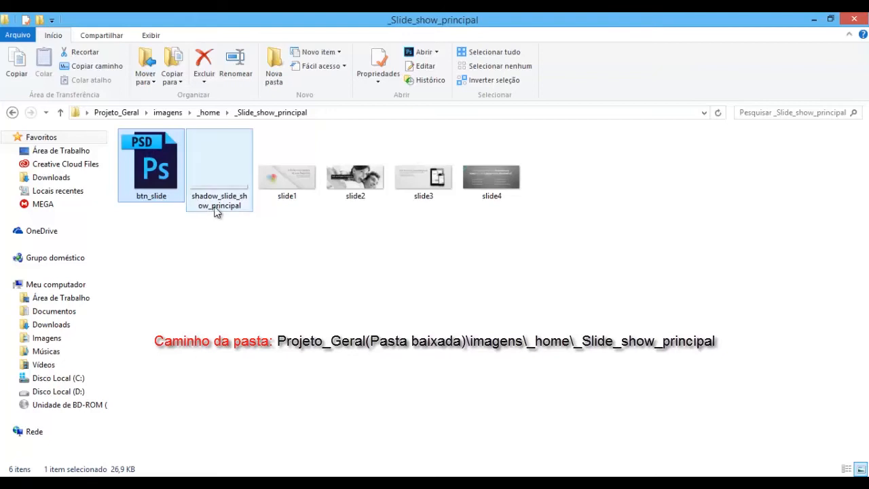
# Switch back to Adobe Muse, open the Home page for design, and move the floating panel group fully into view
pyautogui.click(288, 484)
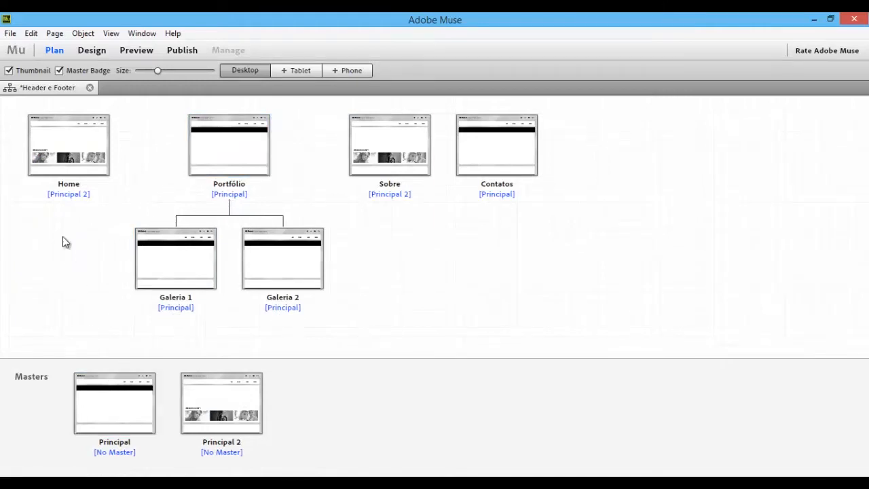
pyautogui.doubleClick(68, 143)
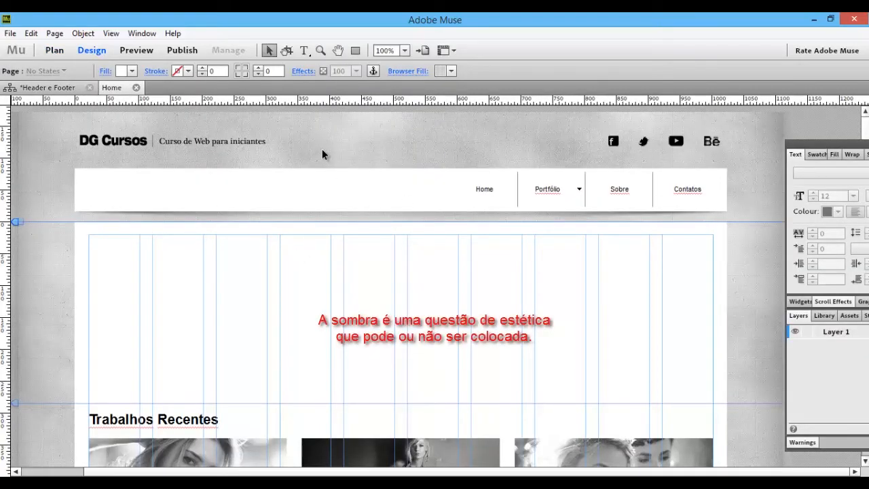
pyautogui.moveTo(800, 148); pyautogui.dragTo(739, 87)
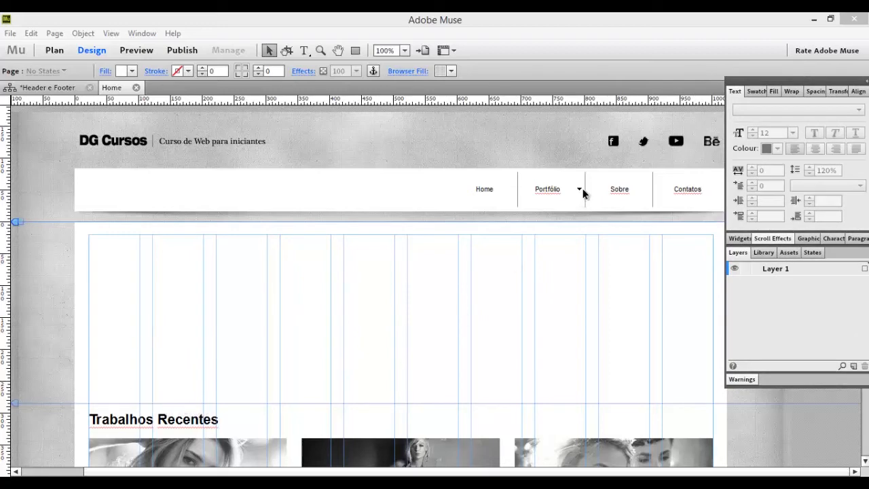
pyautogui.moveTo(786, 84); pyautogui.dragTo(764, 40)
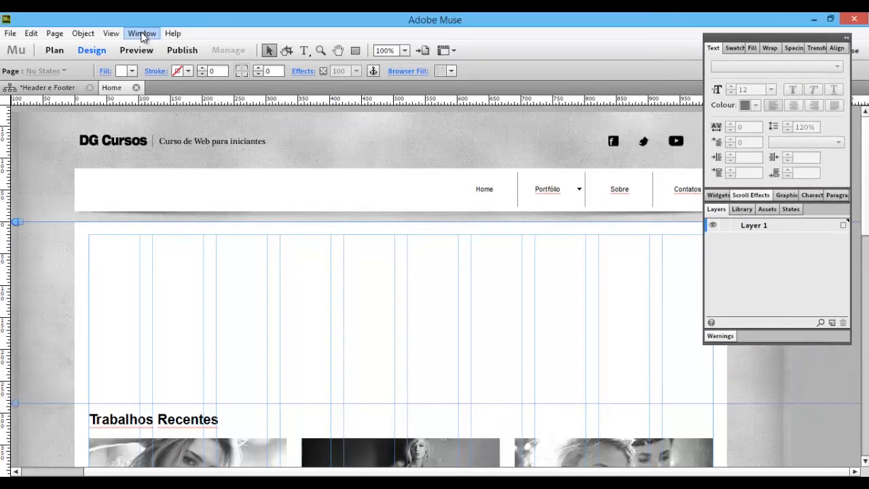
# Show the Widgets Library and collapse the text settings above it
pyautogui.click(142, 36)
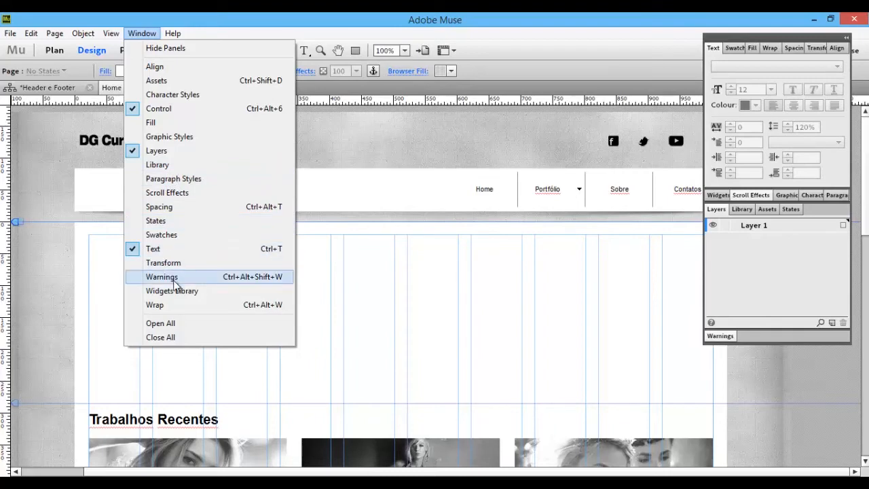
pyautogui.click(185, 294)
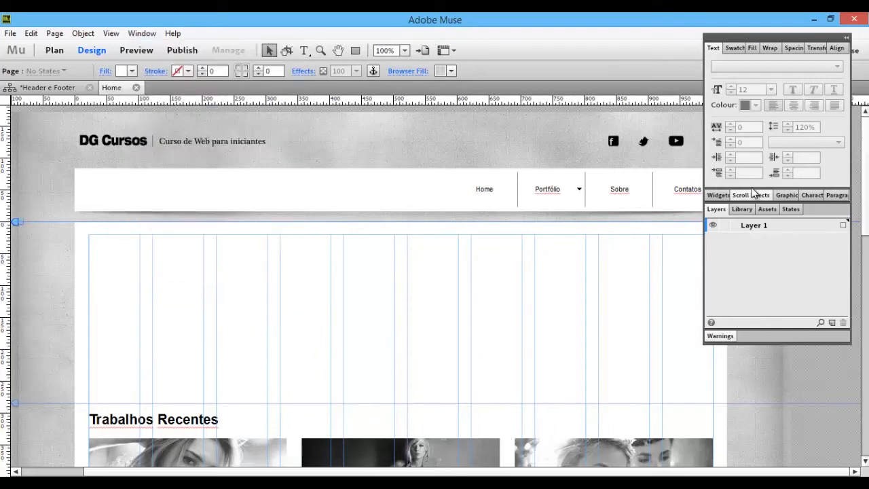
pyautogui.click(721, 195)
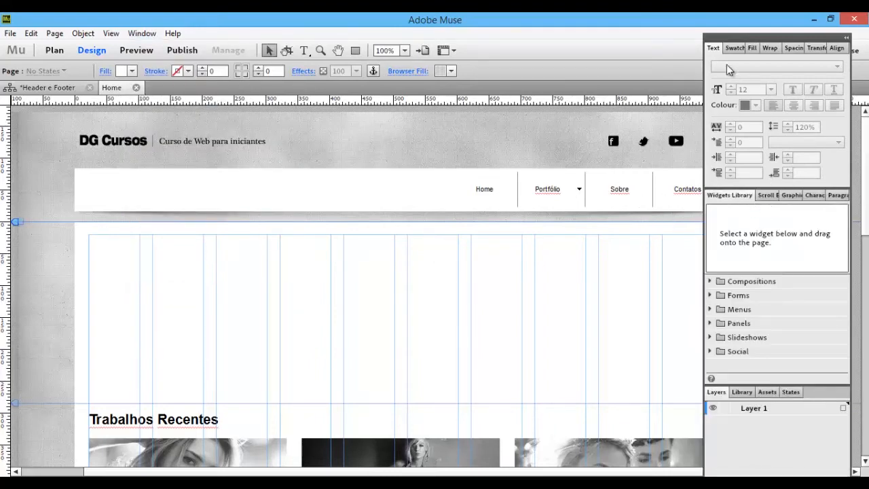
pyautogui.click(715, 48)
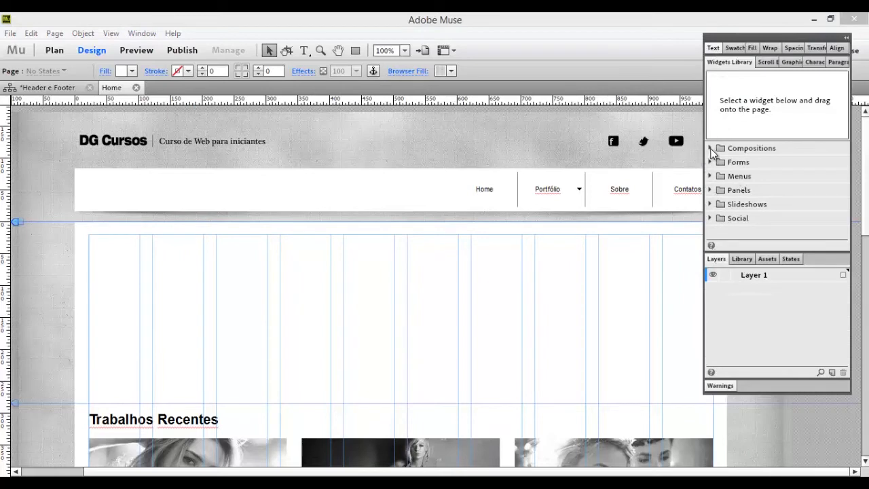
# Add a Blank composition widget to the Home page and align it with the margins at X 22, Y 20
pyautogui.click(710, 148)
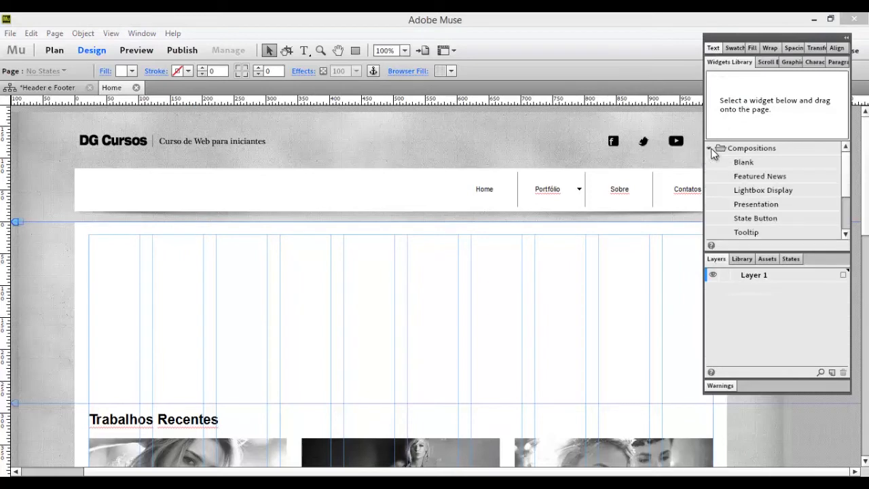
pyautogui.click(744, 163)
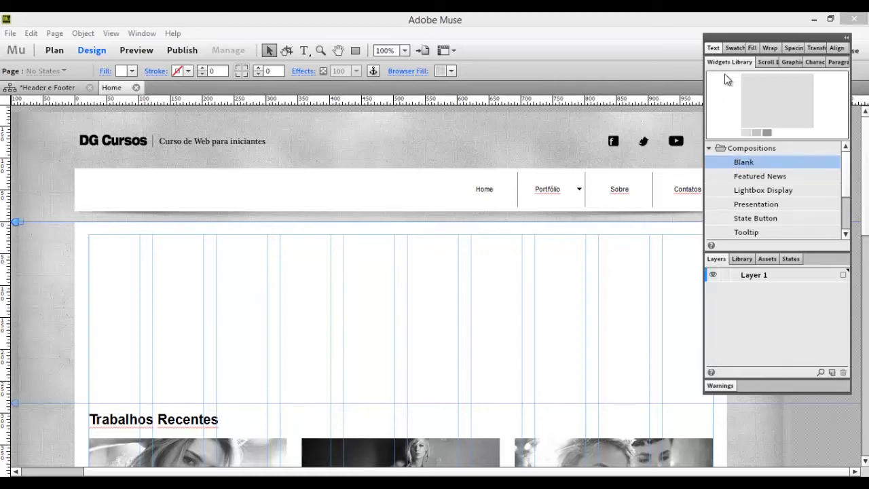
pyautogui.moveTo(745, 165); pyautogui.dragTo(133, 237)
pyautogui.moveTo(233, 254); pyautogui.dragTo(214, 264)
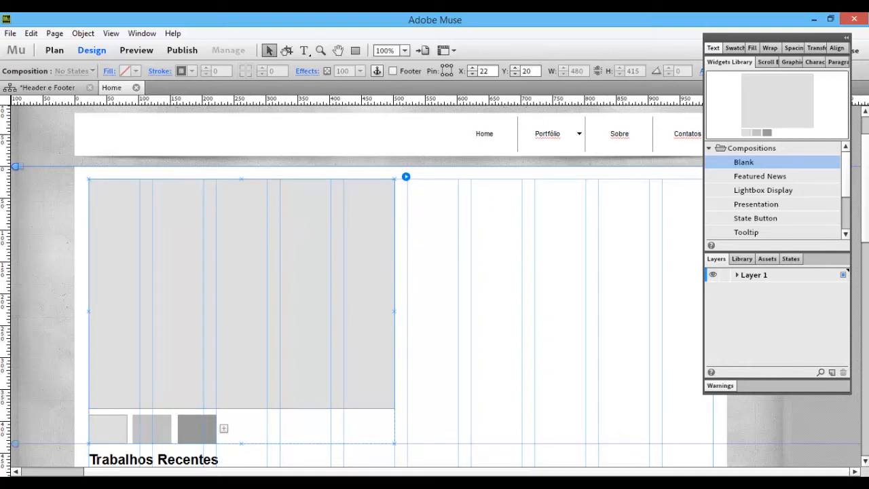
# Switch to the file explorer, check slide1's image dimensions in its file details, and return to Adobe Muse
pyautogui.hotkey('alt', 'Tab')
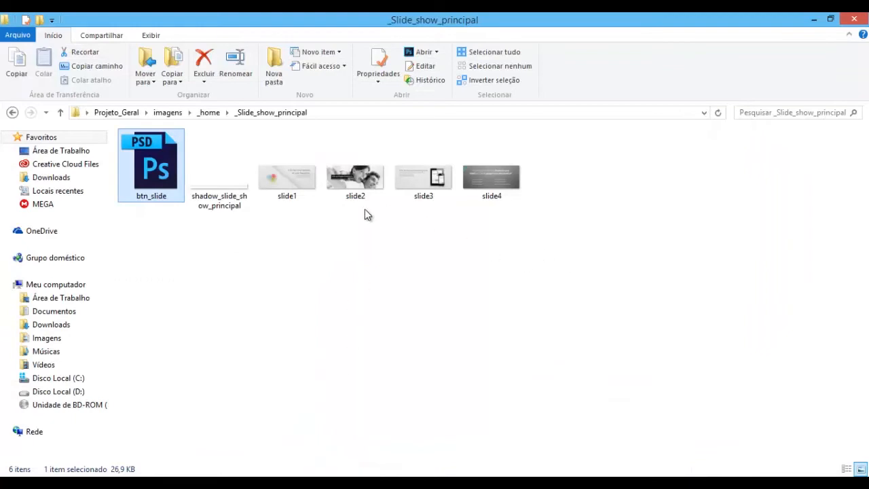
pyautogui.click(293, 180)
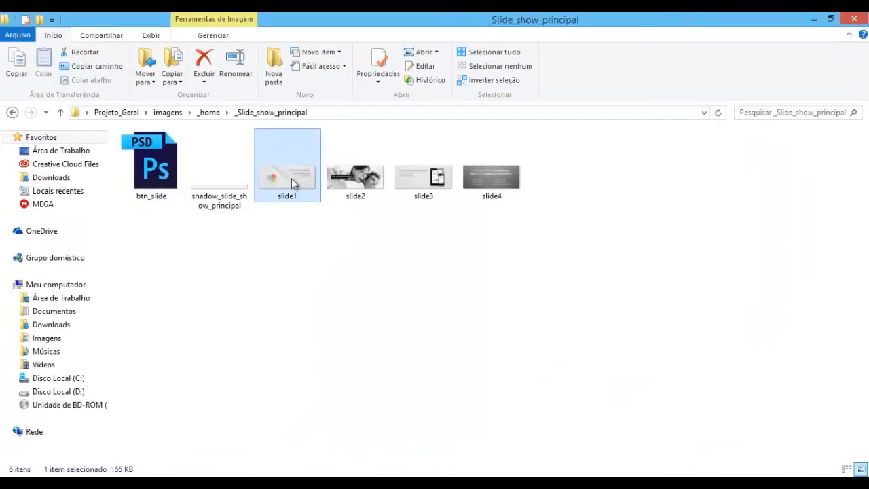
pyautogui.rightClick(293, 179)
pyautogui.click(335, 467)
pyautogui.click(386, 177)
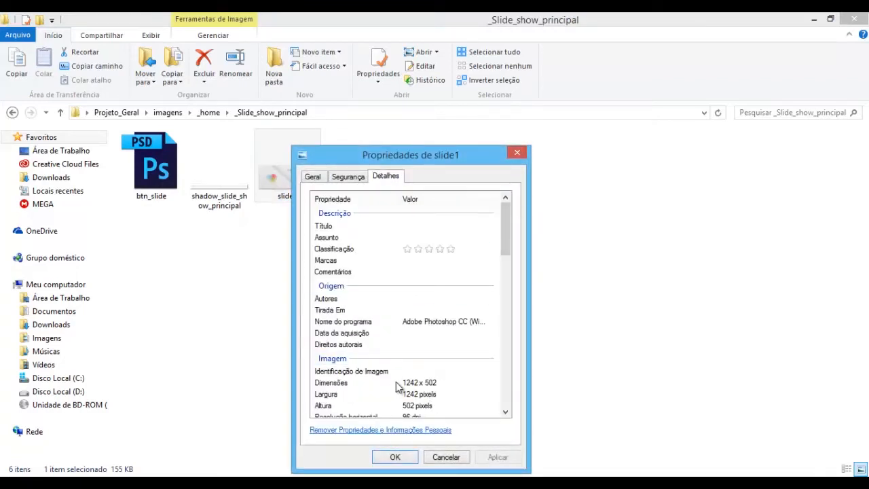
pyautogui.click(422, 384)
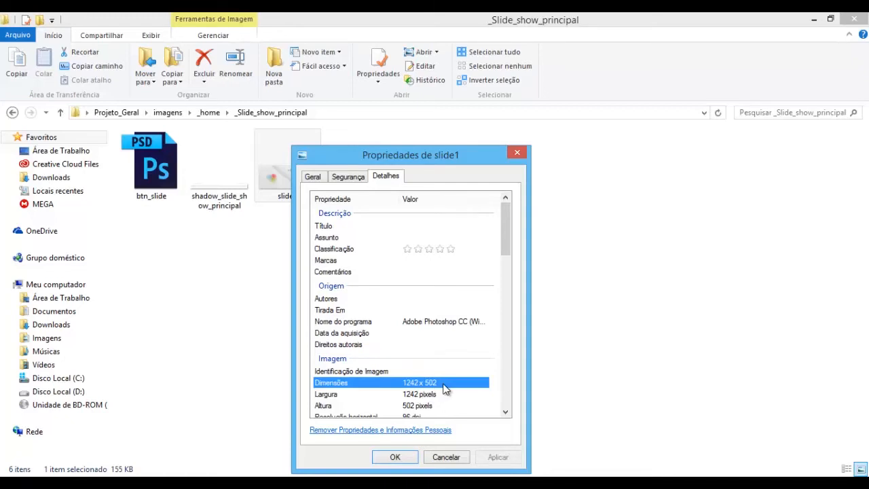
pyautogui.scroll(-2, 445, 389)
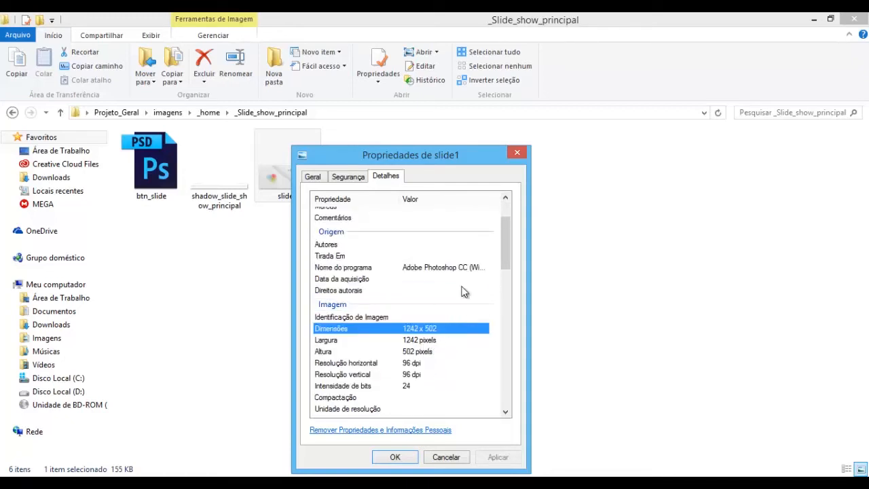
pyautogui.click(517, 152)
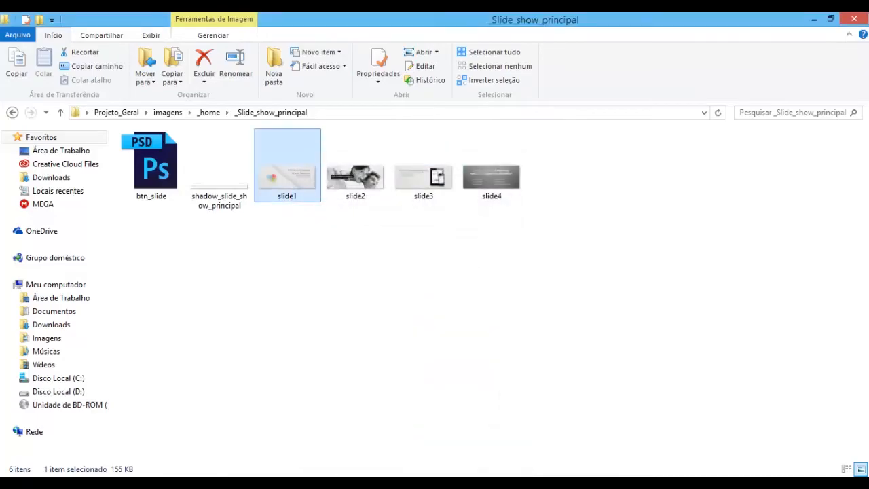
pyautogui.hotkey('alt', 'Tab')
# Move the composition to X 0, Y 0 and show the transform settings for its target area
pyautogui.moveTo(301, 251); pyautogui.dragTo(237, 241)
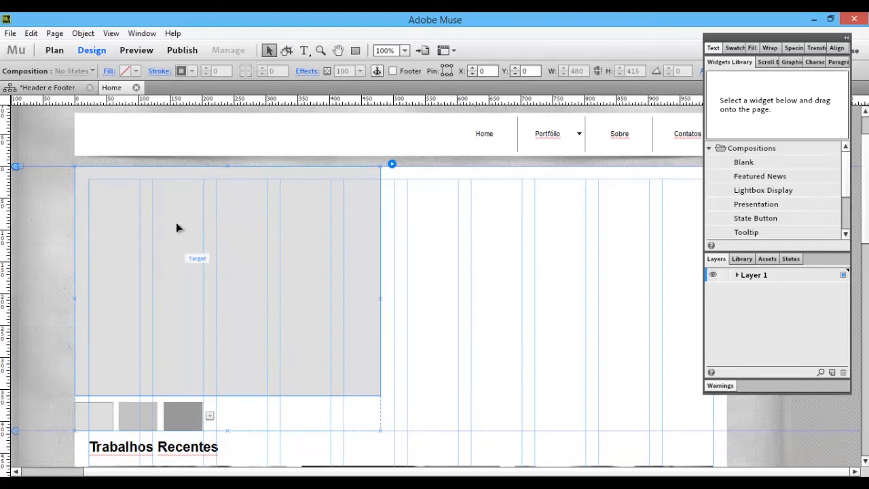
pyautogui.click(205, 244)
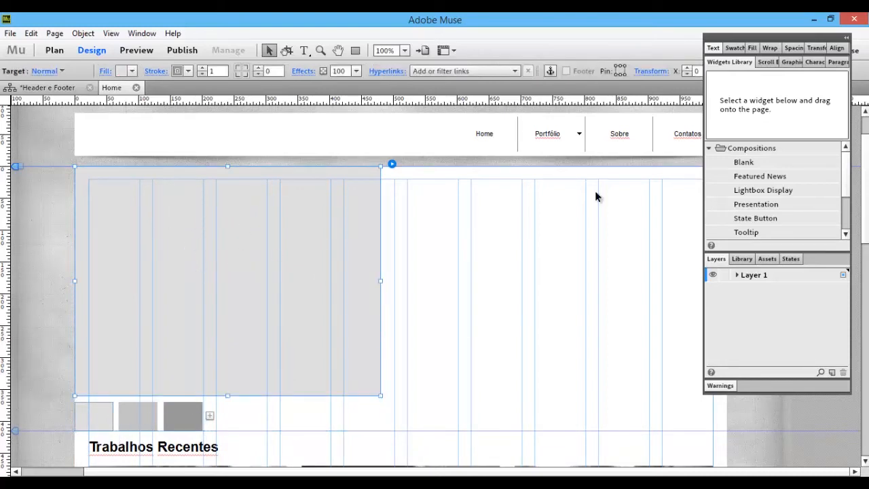
pyautogui.moveTo(740, 38); pyautogui.dragTo(725, 101)
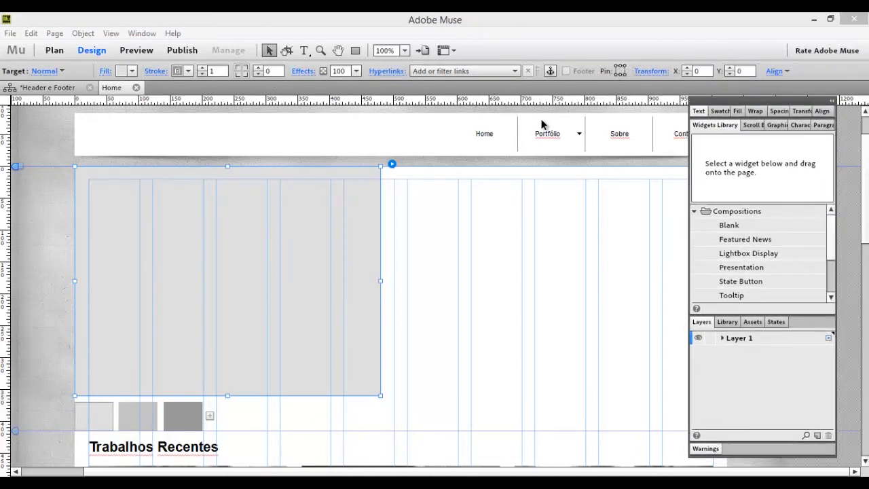
pyautogui.click(804, 112)
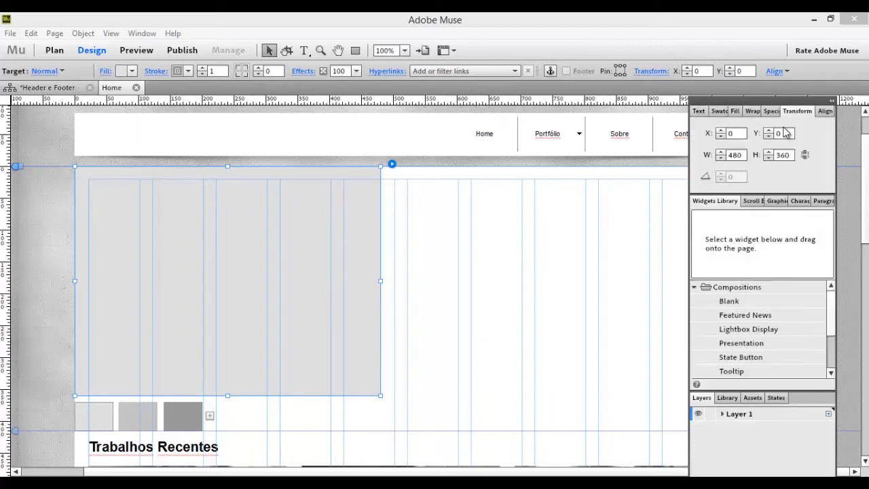
# Set the target area's width to 1242
pyautogui.doubleClick(747, 155)
pyautogui.write('1242')
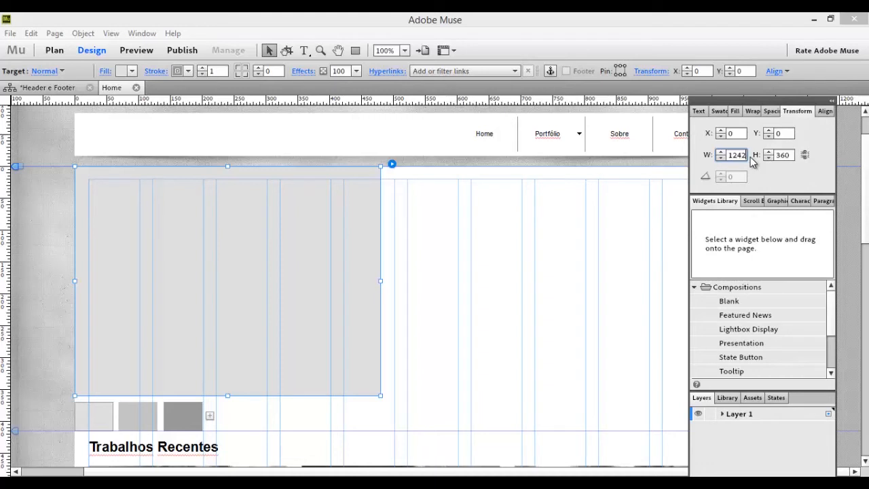
pyautogui.press('Return')
pyautogui.moveTo(563, 213); pyautogui.dragTo(568, 209)
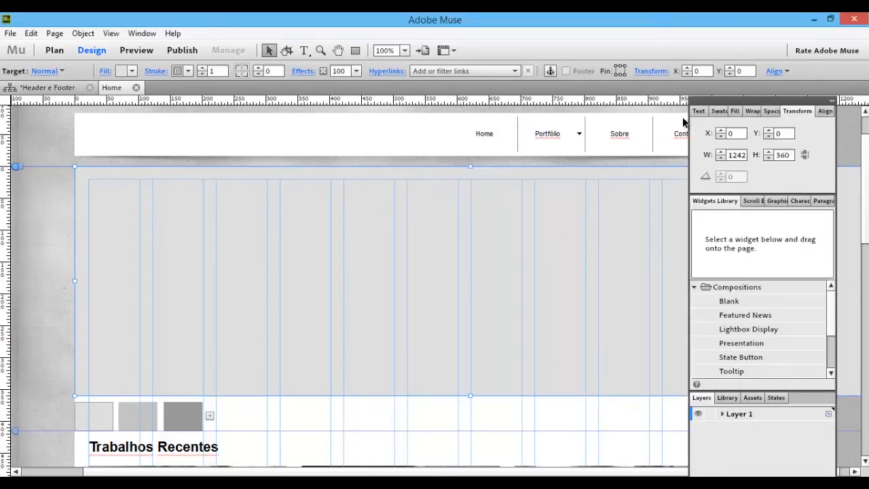
# Resize the target area to 1024 wide and 400 high, and move the floating panels clear of the page
pyautogui.moveTo(695, 101); pyautogui.dragTo(690, 103)
pyautogui.moveTo(725, 158); pyautogui.dragTo(738, 158)
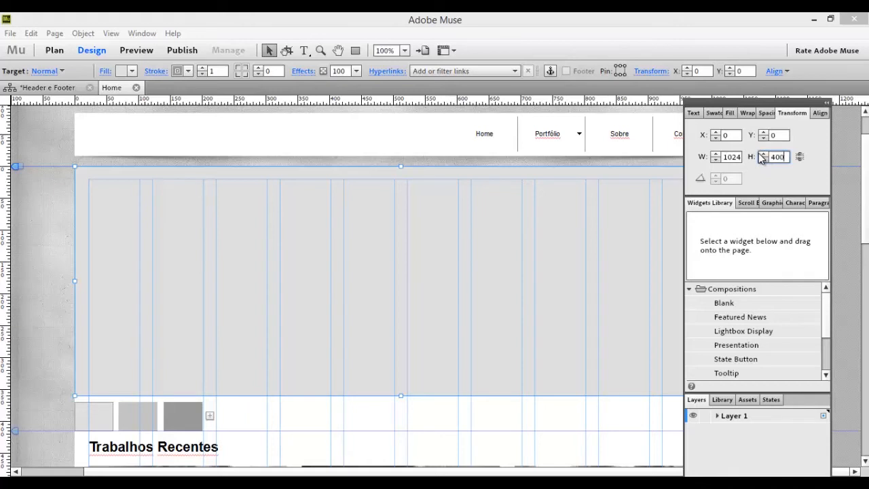
pyautogui.press('Return')
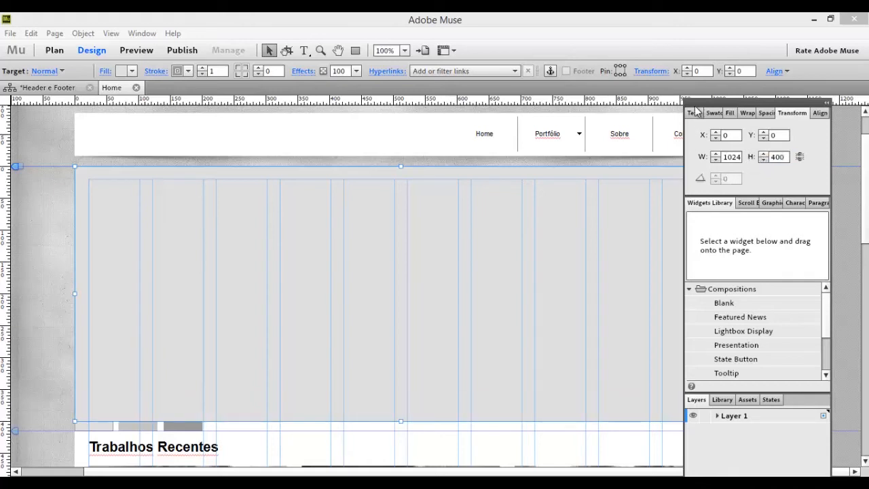
pyautogui.moveTo(718, 106); pyautogui.dragTo(716, 83)
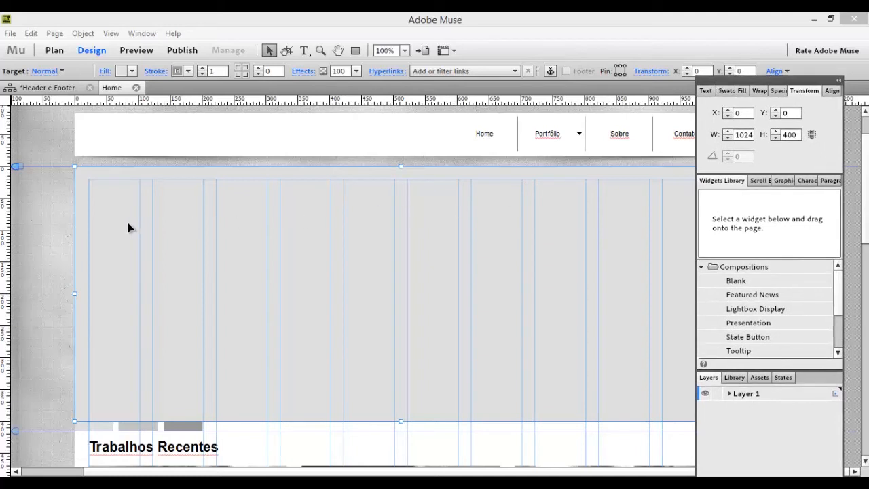
pyautogui.moveTo(742, 91); pyautogui.dragTo(821, 91)
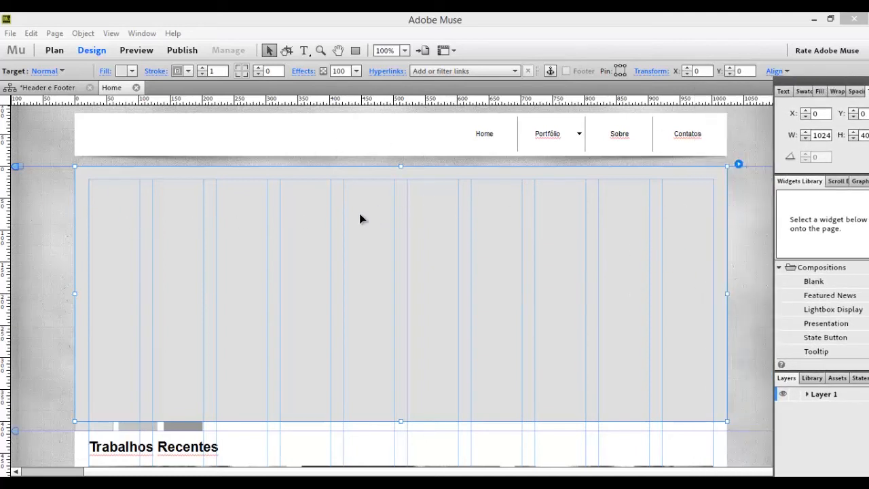
# Select the composition's three triggers together and move them just below the target area, to X 2, Y 416
pyautogui.click(40, 232)
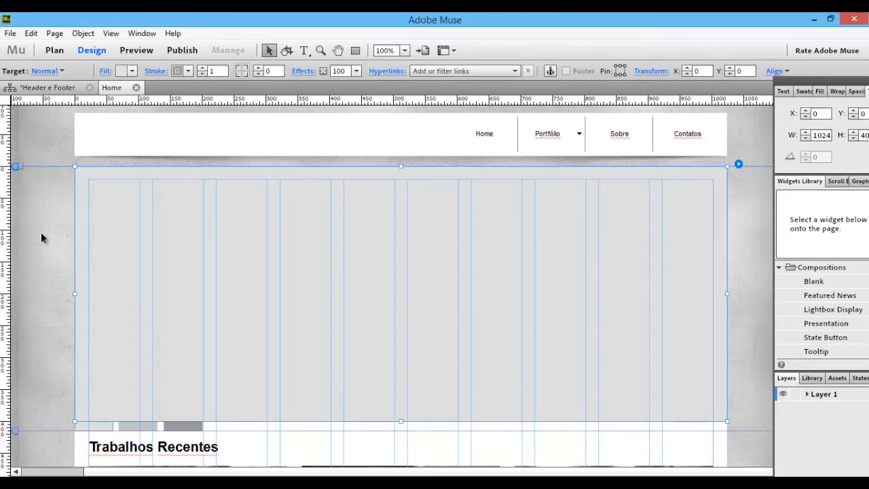
pyautogui.click(112, 223)
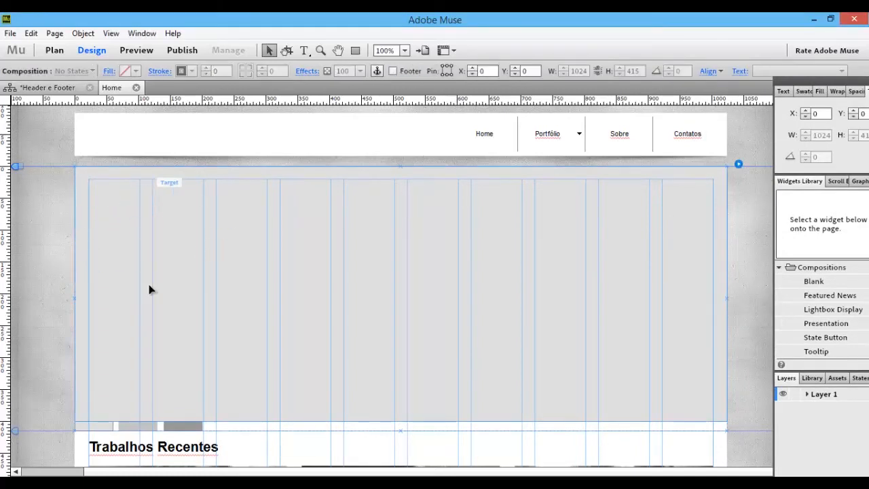
pyautogui.click(114, 421)
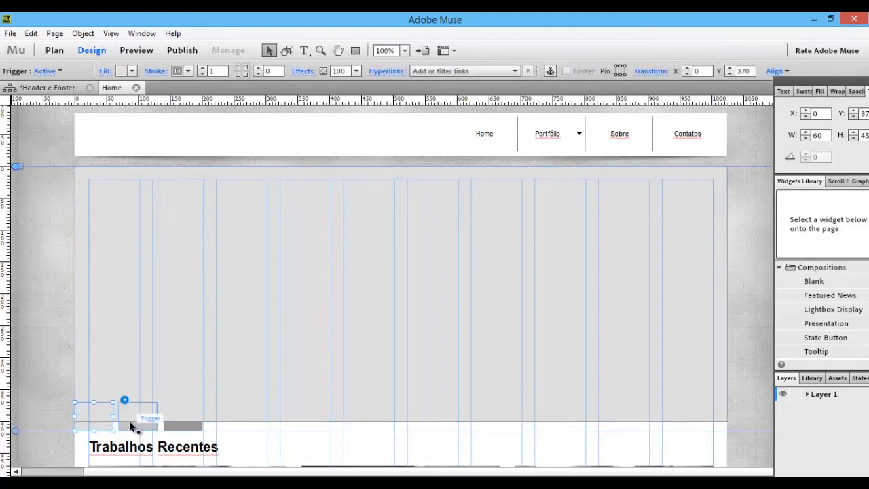
pyautogui.keyDown('shift'); pyautogui.click(139, 425); pyautogui.keyUp('shift')
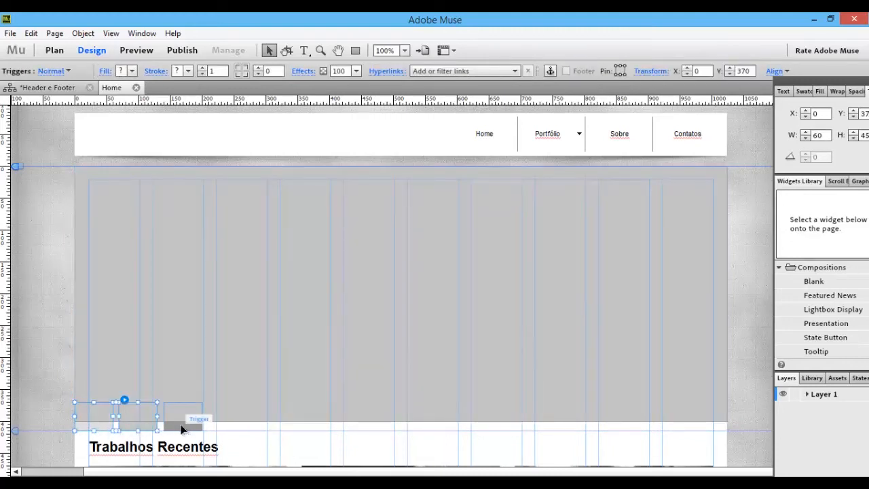
pyautogui.keyDown('shift'); pyautogui.click(182, 427); pyautogui.keyUp('shift')
pyautogui.moveTo(181, 432); pyautogui.dragTo(183, 405)
pyautogui.moveTo(126, 387); pyautogui.dragTo(277, 290)
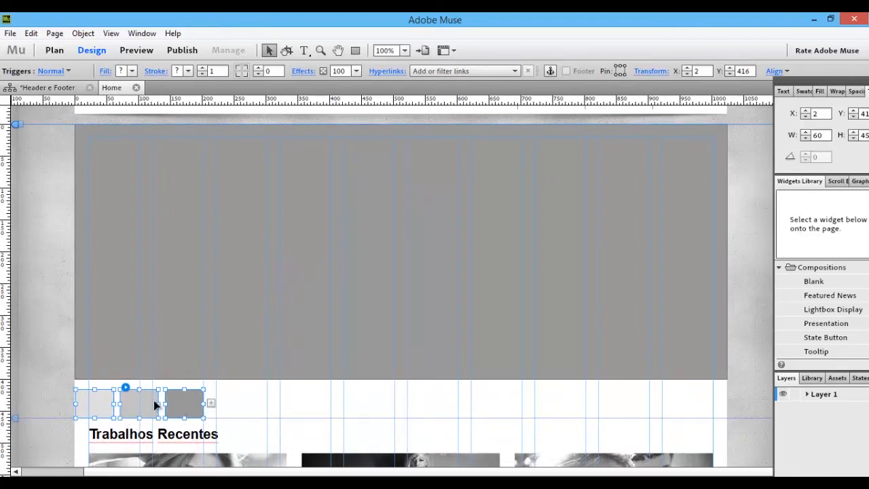
# Check the target belonging to each trigger, both in the design and in a page preview, then return to designing
pyautogui.click(231, 405)
pyautogui.click(144, 396)
pyautogui.click(95, 396)
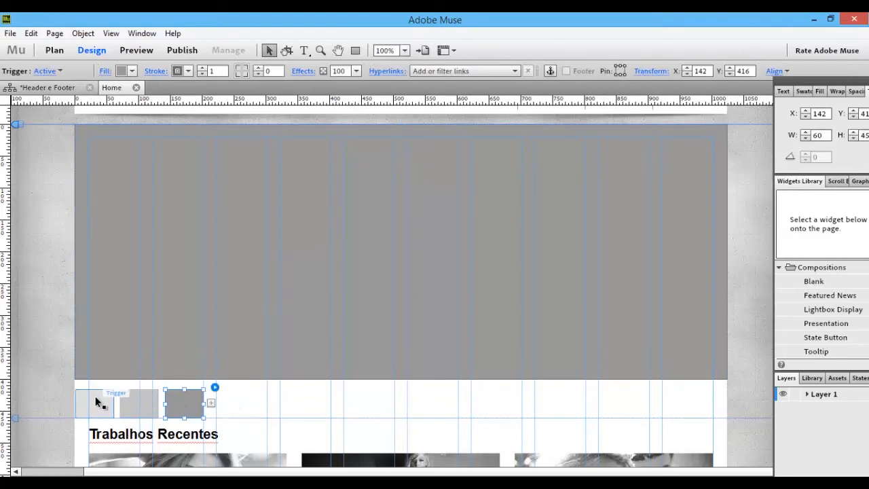
pyautogui.click(136, 50)
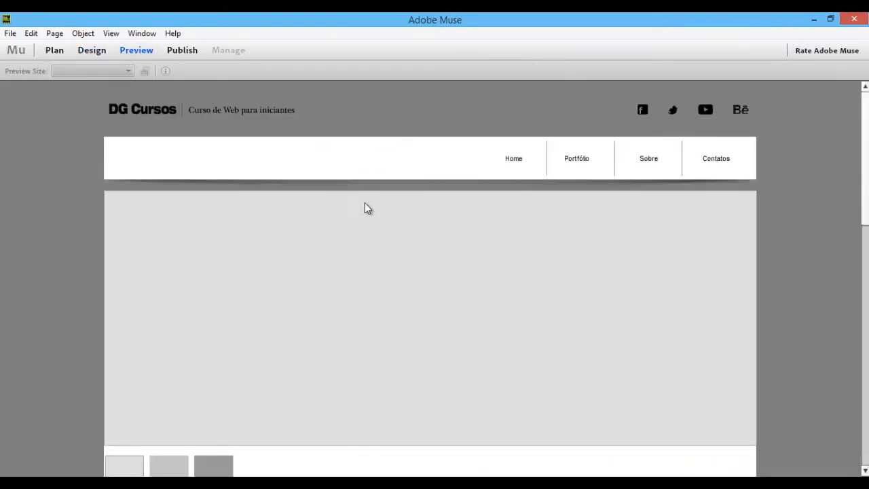
pyautogui.scroll(-2, 326, 231)
pyautogui.click(177, 342)
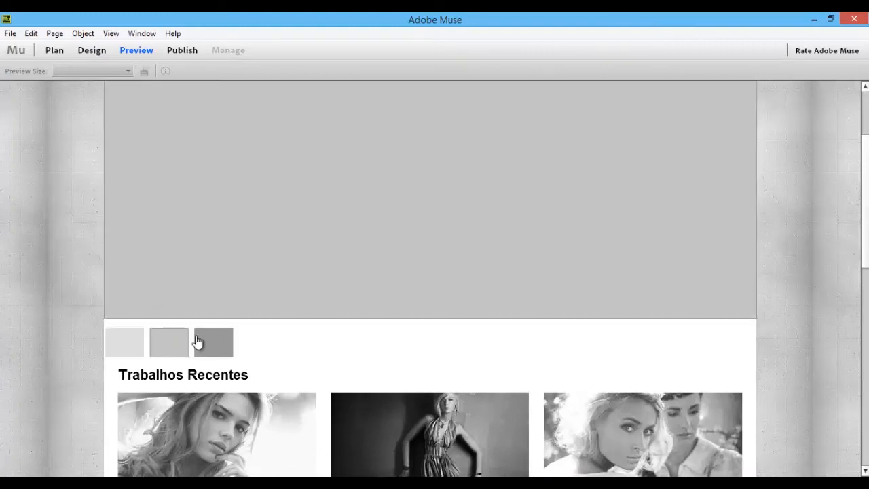
pyautogui.click(208, 340)
pyautogui.click(144, 353)
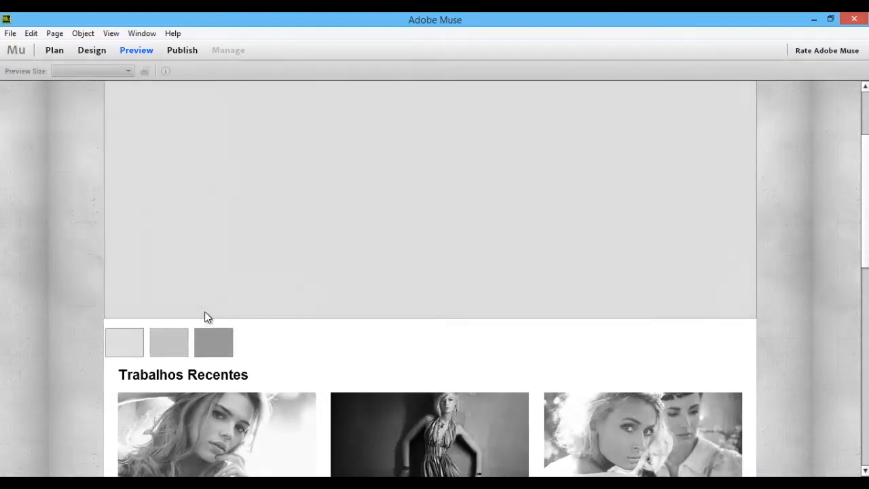
pyautogui.scroll(2, 203, 313)
pyautogui.click(102, 52)
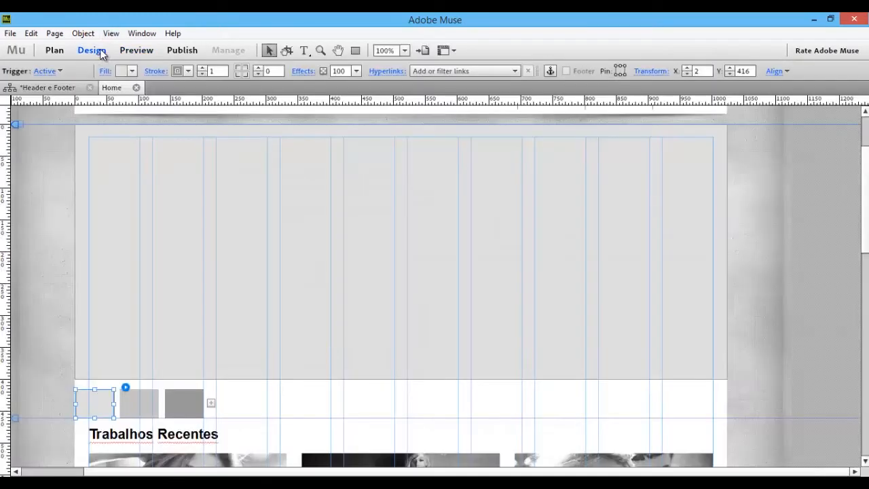
# Look over the composition's options for position, showing targets, transition and auto play, then close them
pyautogui.scroll(1, 65, 157)
pyautogui.scroll(-1, 66, 158)
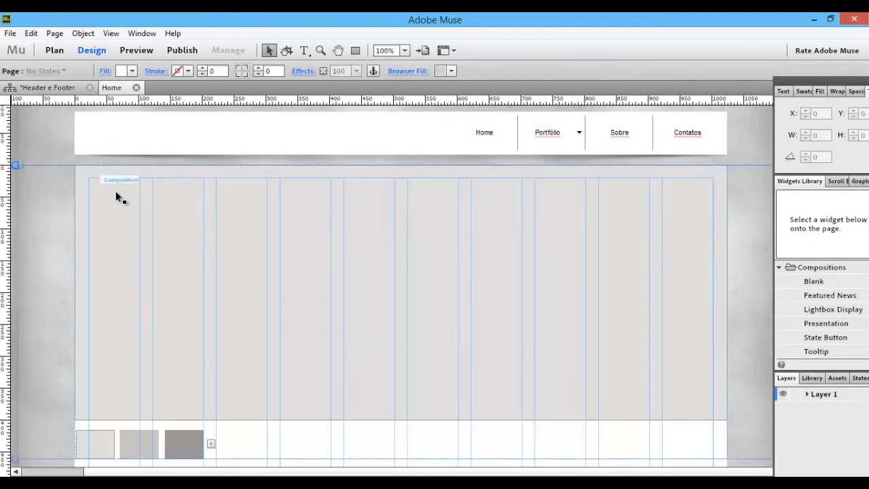
pyautogui.click(461, 201)
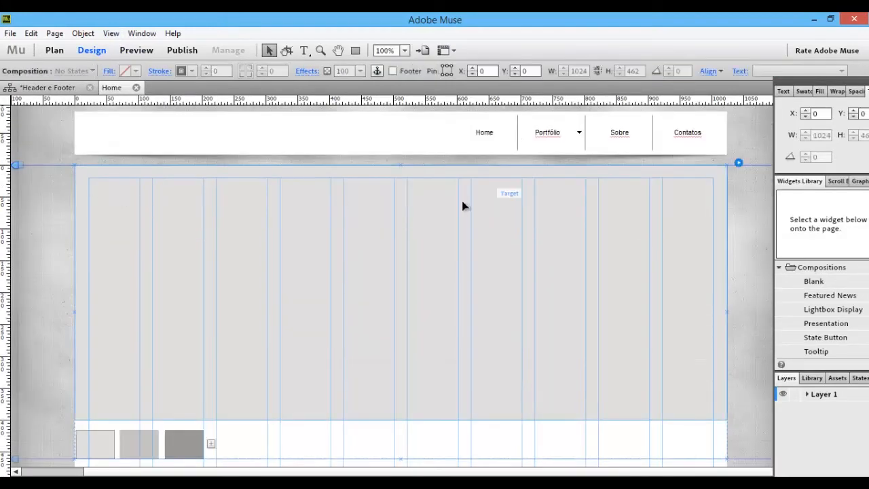
pyautogui.click(738, 162)
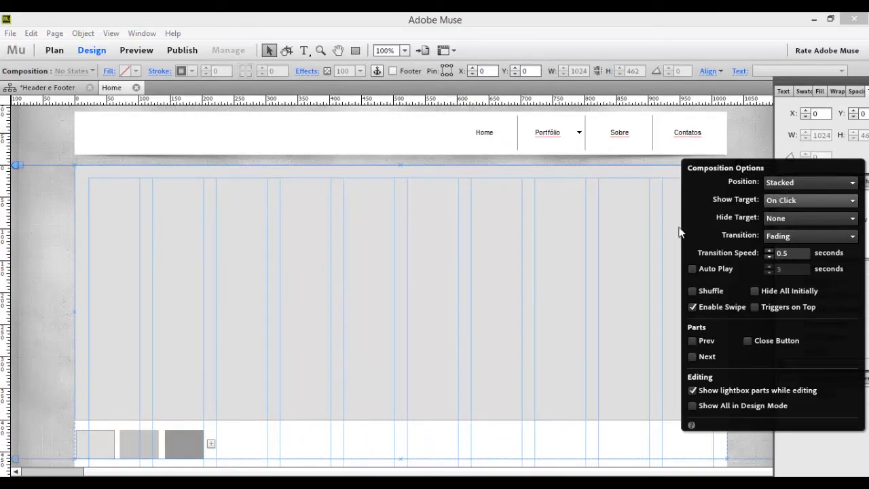
pyautogui.click(46, 197)
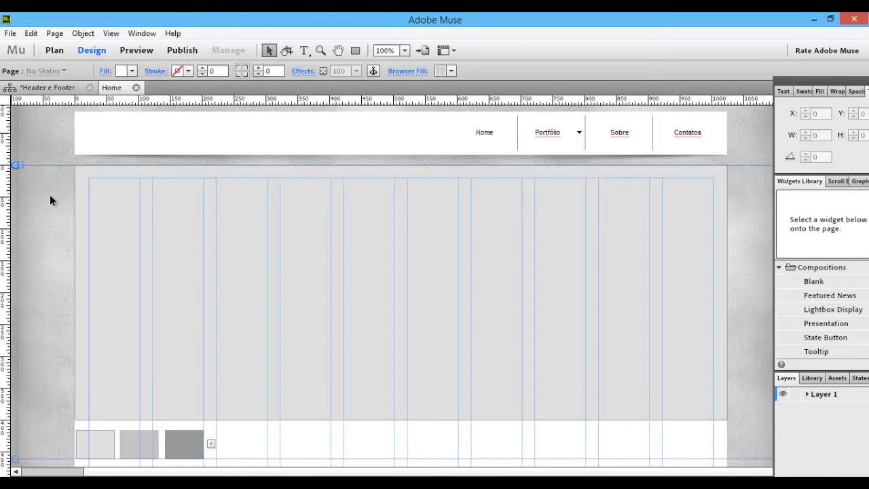
# Import slide1 from the _Slide_show_principal folder and place it at its original size on the page below the composition
pyautogui.hotkey('ctrl', 'd')
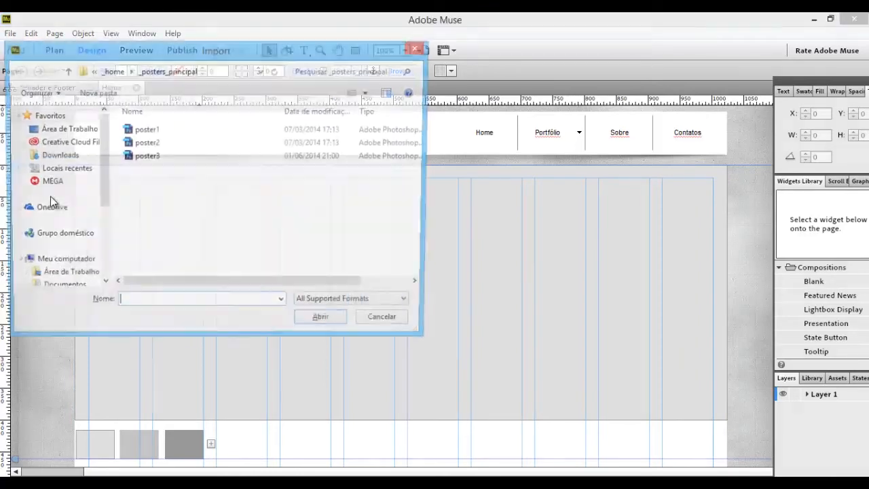
pyautogui.click(113, 71)
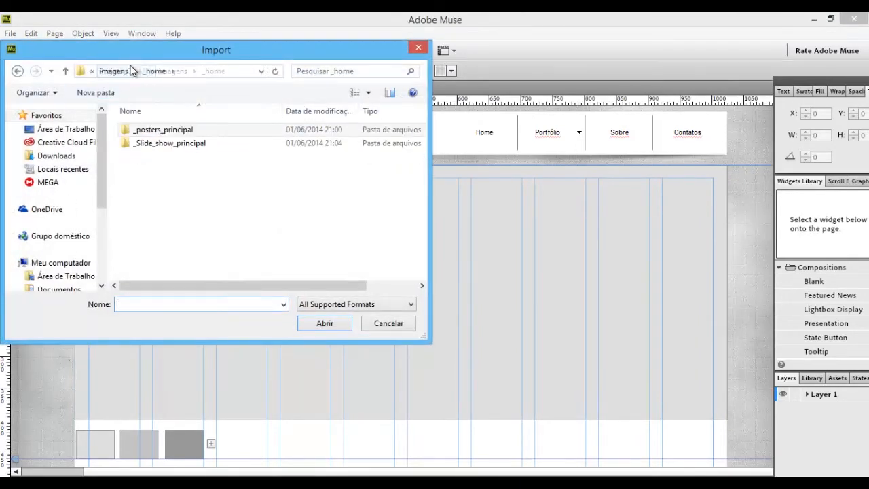
pyautogui.doubleClick(156, 143)
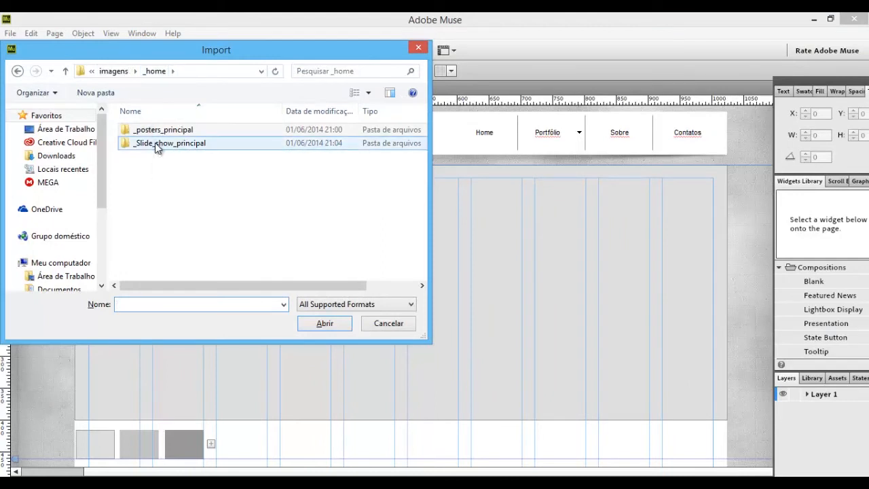
pyautogui.click(253, 154)
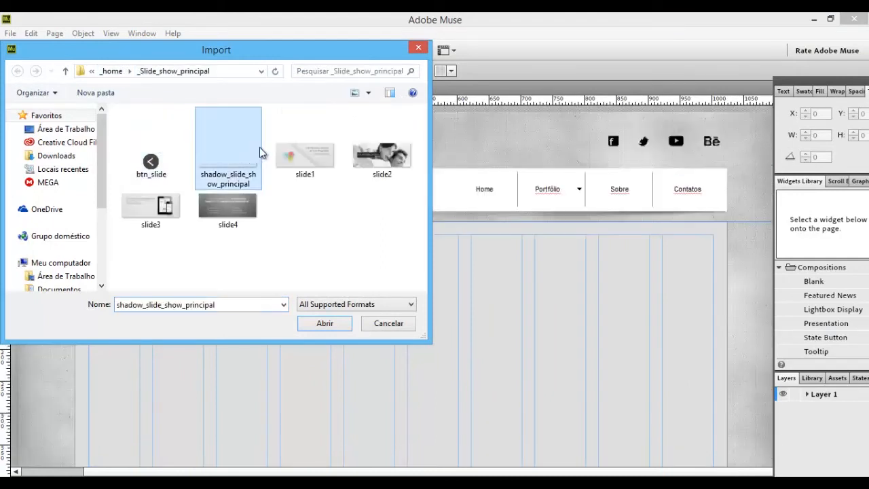
pyautogui.click(291, 155)
pyautogui.click(322, 323)
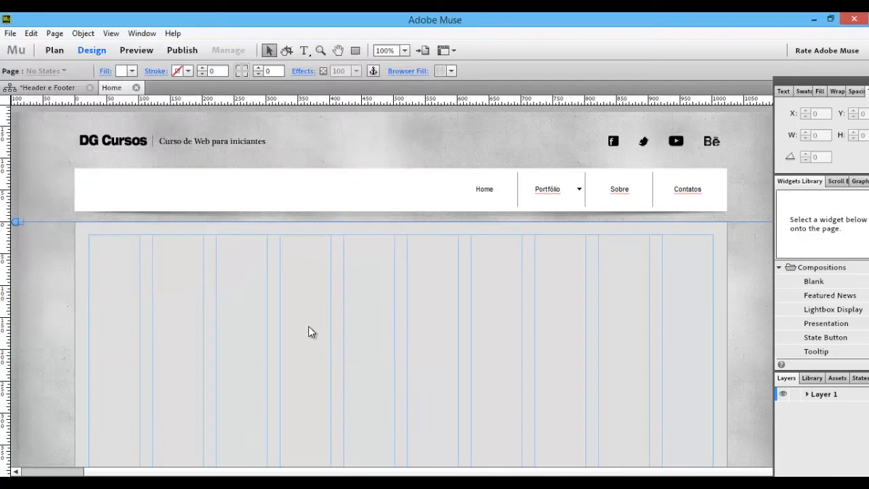
pyautogui.scroll(-3, 272, 316)
pyautogui.scroll(2, 204, 279)
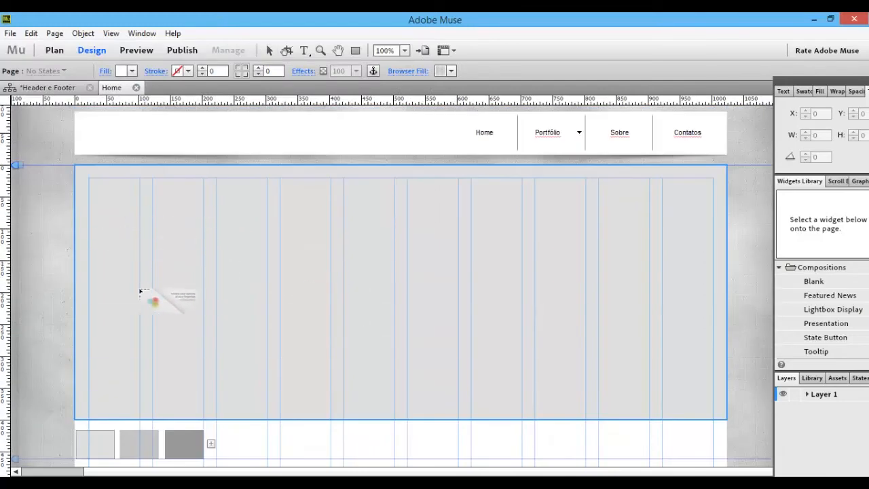
pyautogui.scroll(-4, 140, 262)
pyautogui.click(107, 221)
pyautogui.scroll(2, 109, 230)
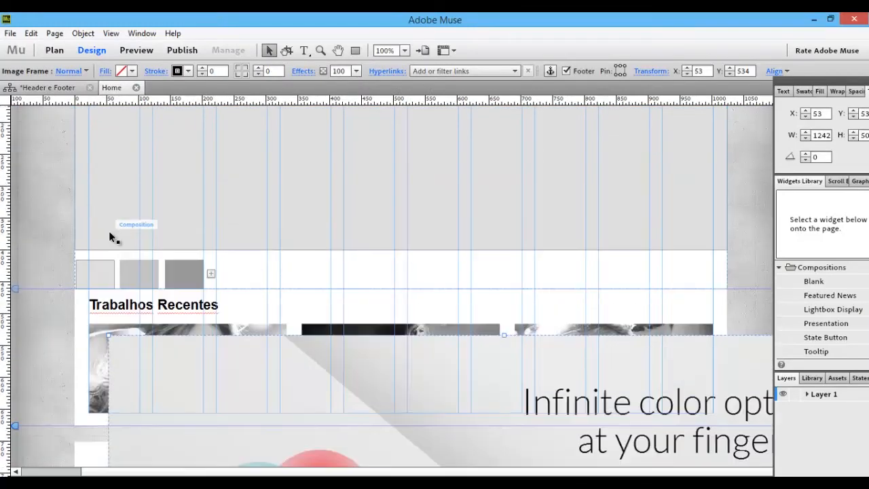
# Move the slide1 image up into the composition's first target
pyautogui.scroll(-3, 80, 314)
pyautogui.scroll(-2, 165, 310)
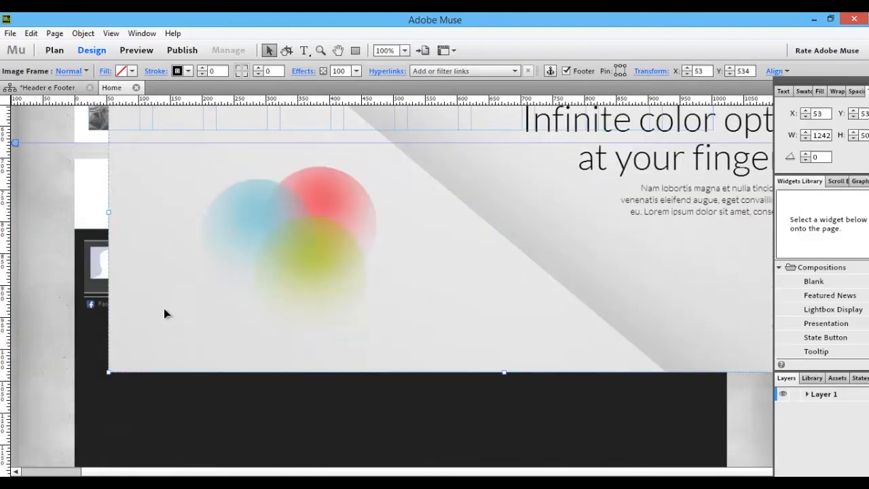
pyautogui.scroll(3, 201, 291)
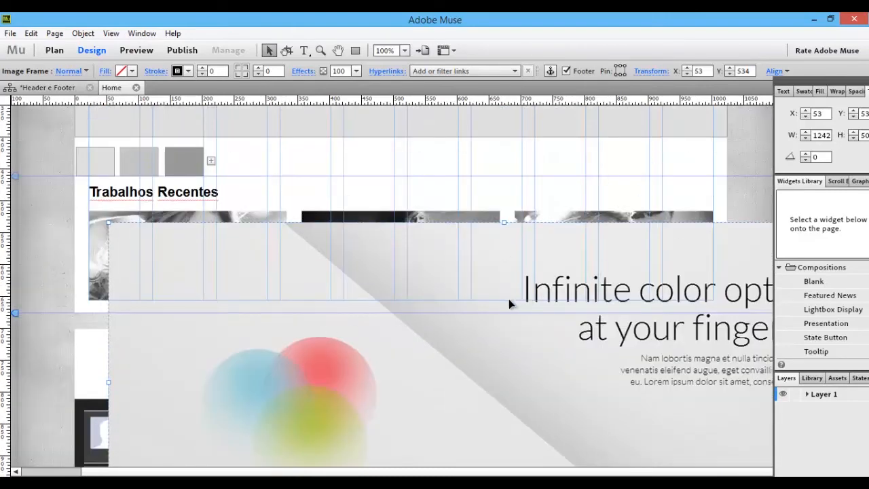
pyautogui.scroll(3, 509, 303)
pyautogui.moveTo(292, 431); pyautogui.dragTo(270, 216)
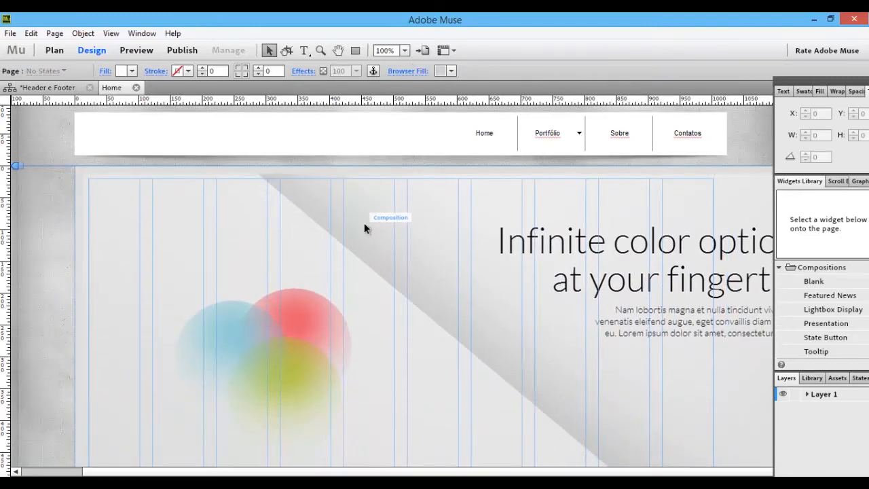
# Align the slide1 image frame to X 0, Y 0 inside the target and scale it proportionally to 1024 wide
pyautogui.scroll(-2, 354, 149)
pyautogui.scroll(-2, 301, 242)
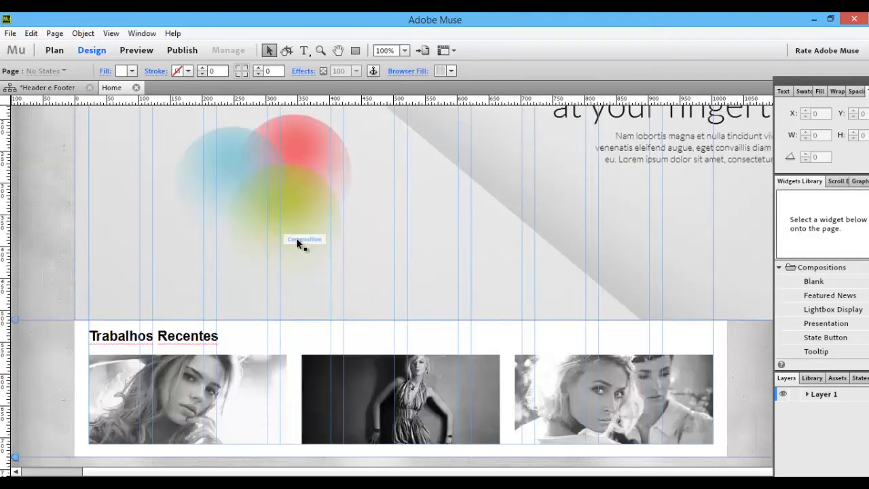
pyautogui.scroll(3, 303, 214)
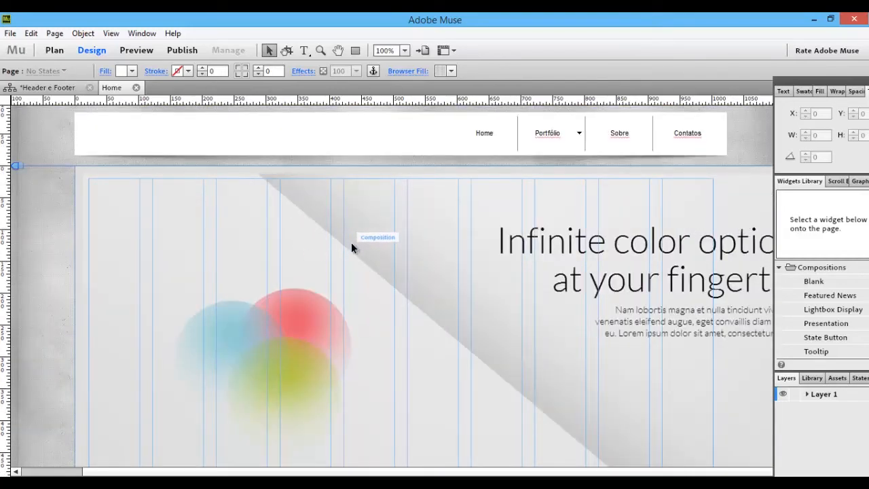
pyautogui.hotkey('ctrl', '-')
pyautogui.hotkey('ctrl', '-')
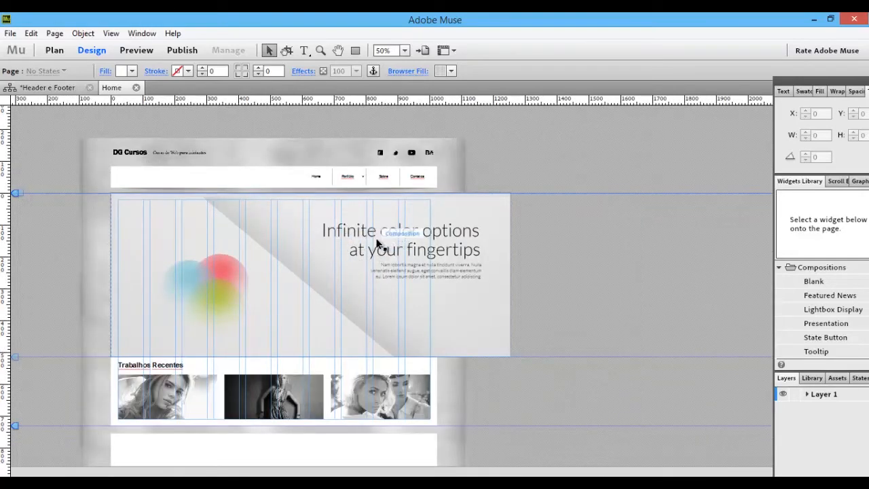
pyautogui.click(391, 270)
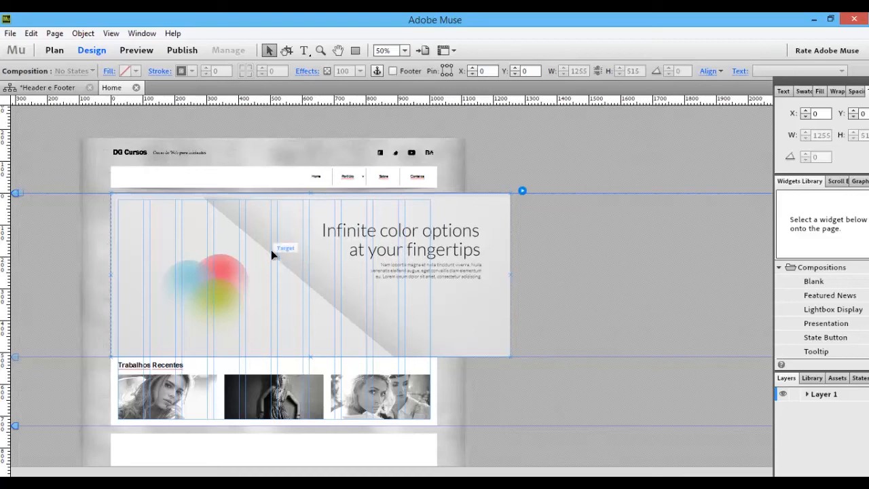
pyautogui.click(289, 230)
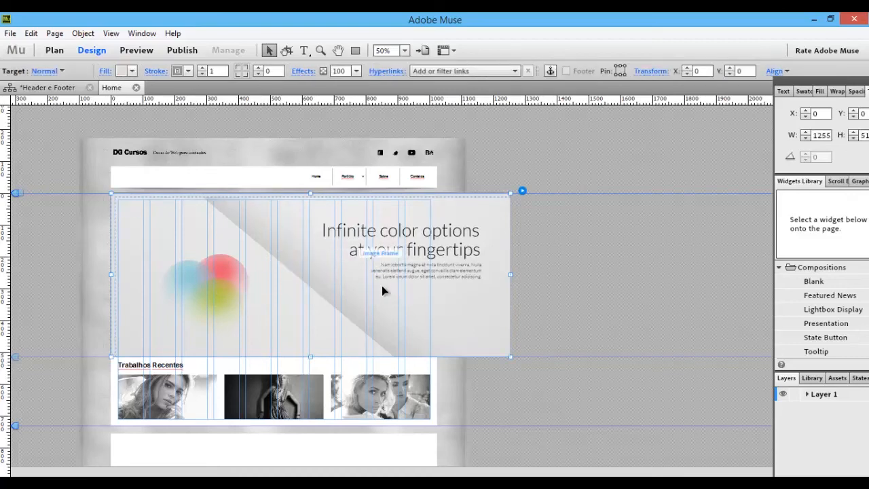
pyautogui.moveTo(508, 355); pyautogui.dragTo(436, 326)
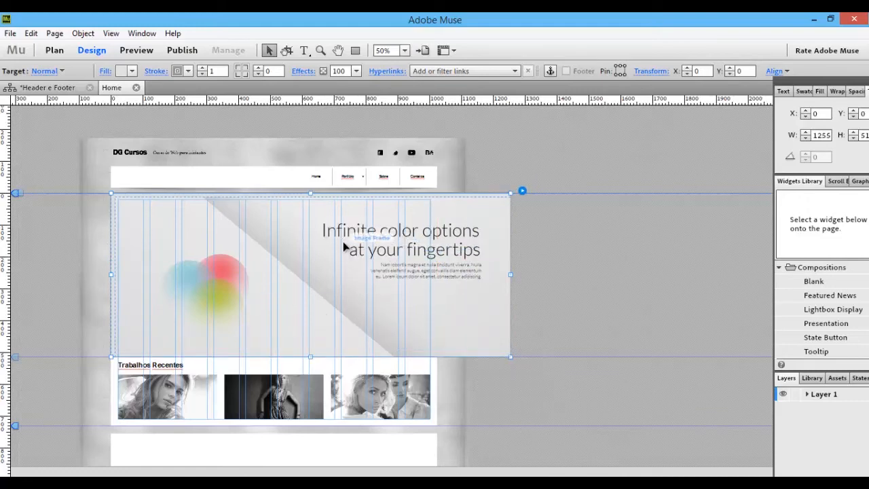
pyautogui.moveTo(331, 273); pyautogui.dragTo(343, 255)
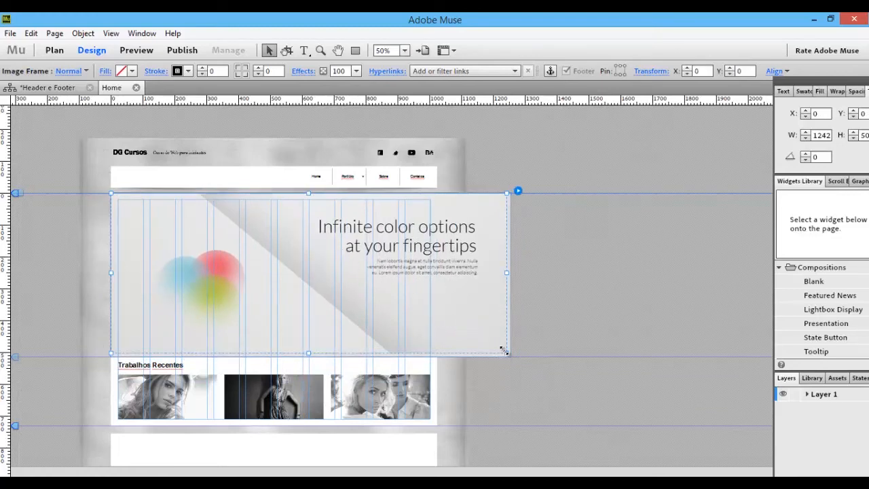
pyautogui.moveTo(506, 352); pyautogui.dragTo(436, 303)
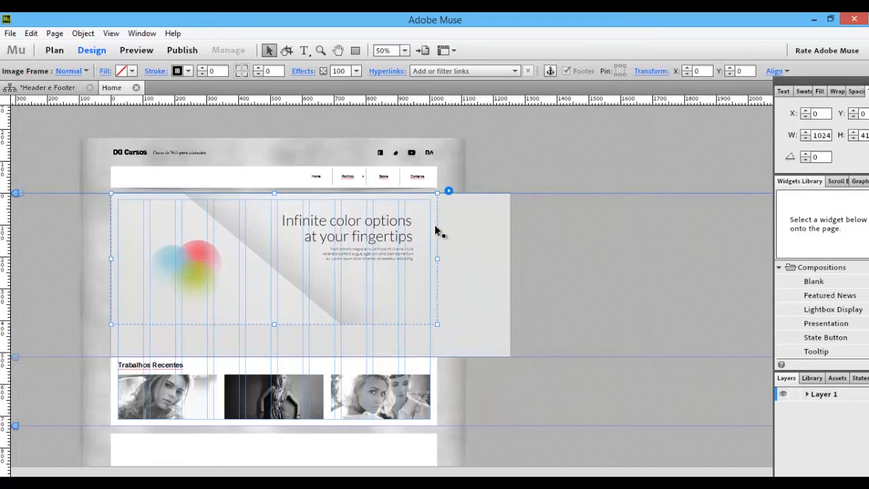
# Shrink the target area to 1024 wide, down to the height of the slide1 image
pyautogui.click(483, 220)
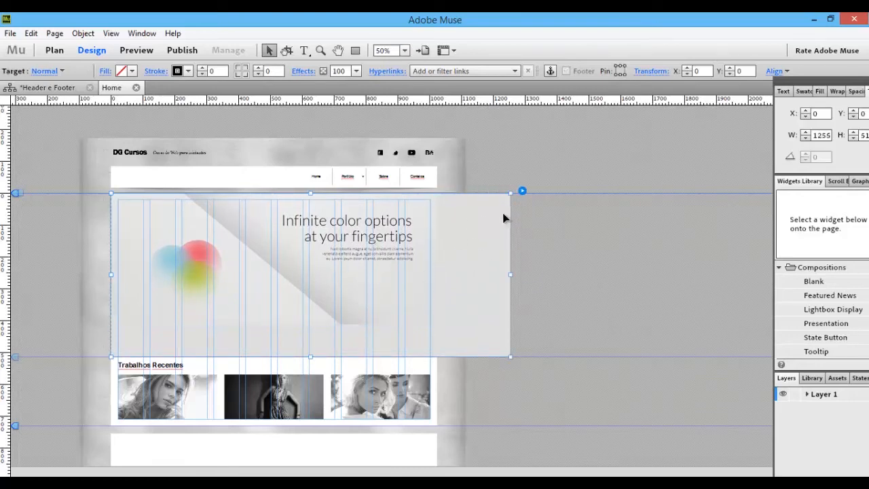
pyautogui.moveTo(510, 357); pyautogui.dragTo(437, 307)
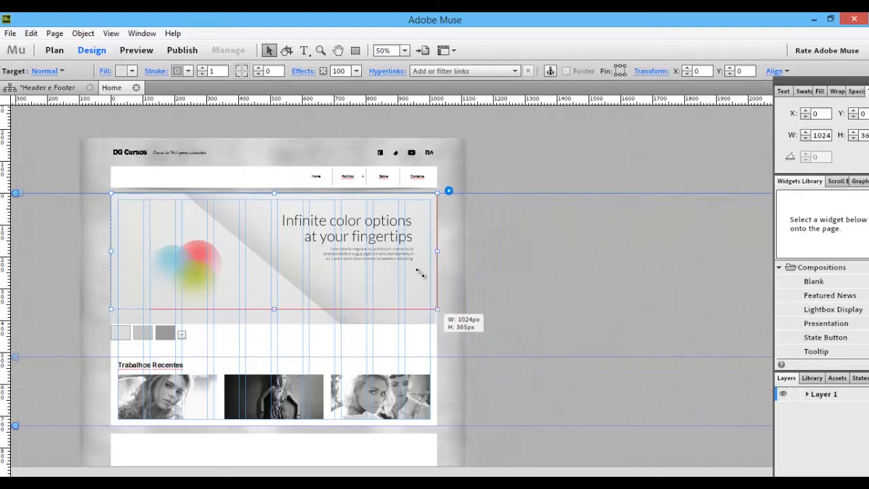
pyautogui.moveTo(420, 272); pyautogui.dragTo(420, 272)
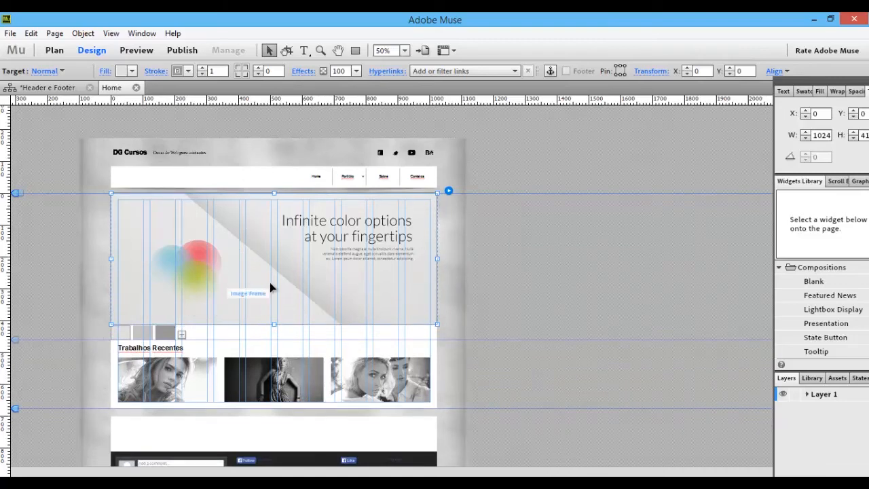
pyautogui.click(498, 221)
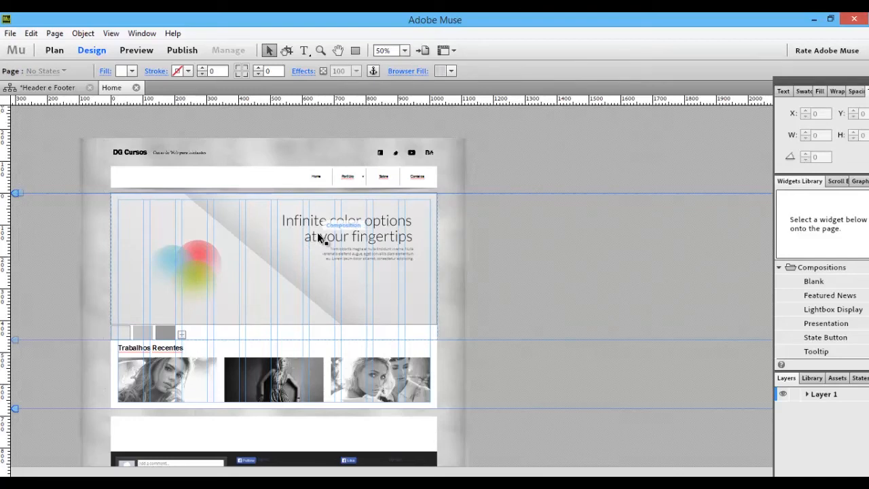
# Import slide2 at 1024 wide and park it beside the page at X 1194, Y 0
pyautogui.click(10, 33)
pyautogui.click(54, 171)
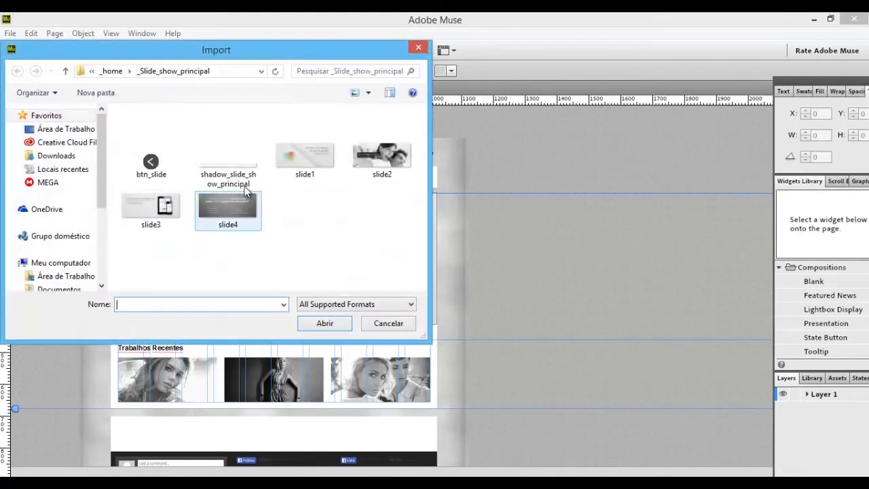
pyautogui.doubleClick(381, 158)
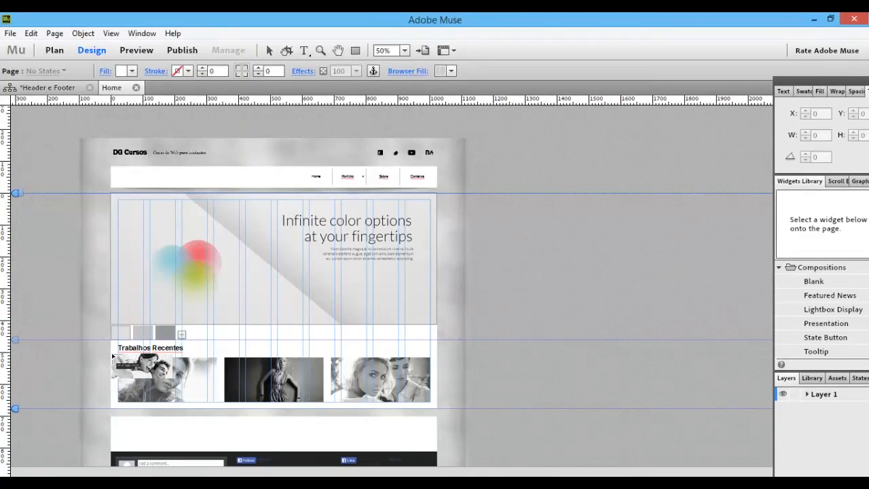
pyautogui.scroll(-1, 113, 350)
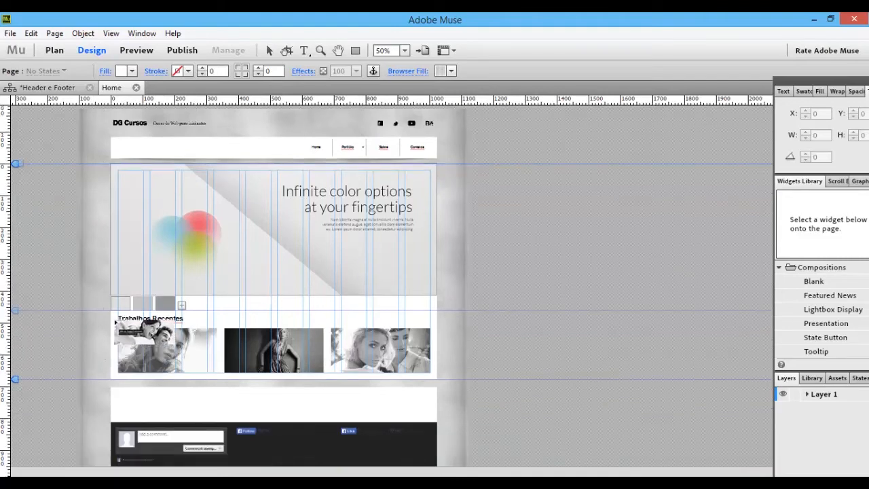
pyautogui.moveTo(111, 316); pyautogui.dragTo(438, 423)
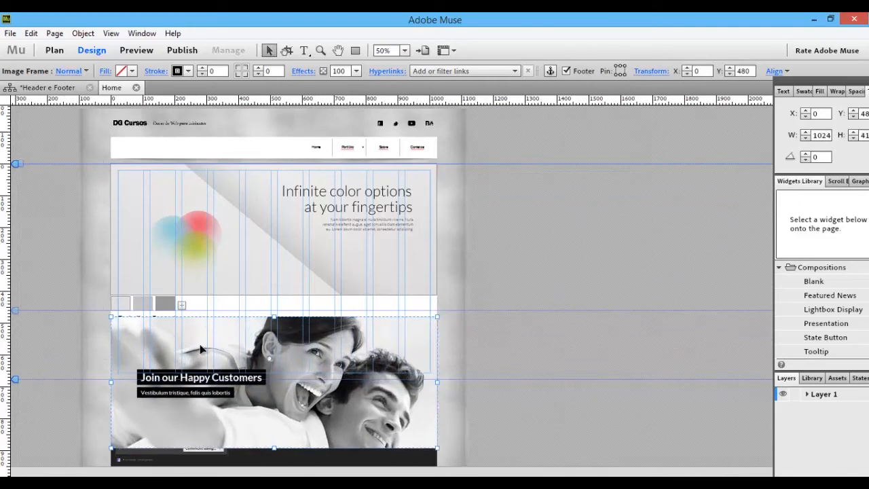
pyautogui.moveTo(173, 346); pyautogui.dragTo(547, 210)
pyautogui.moveTo(498, 187); pyautogui.dragTo(504, 178)
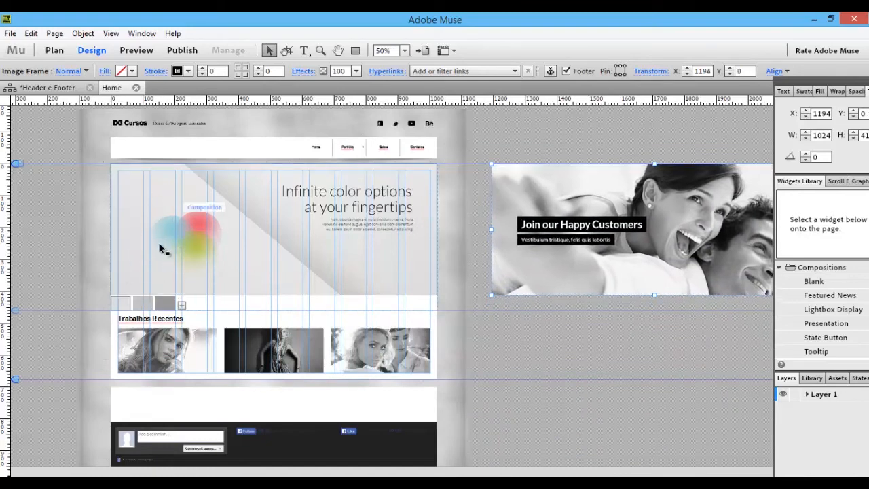
# Activate the composition's second trigger to bring up its empty target
pyautogui.hotkey('ctrl', '=')
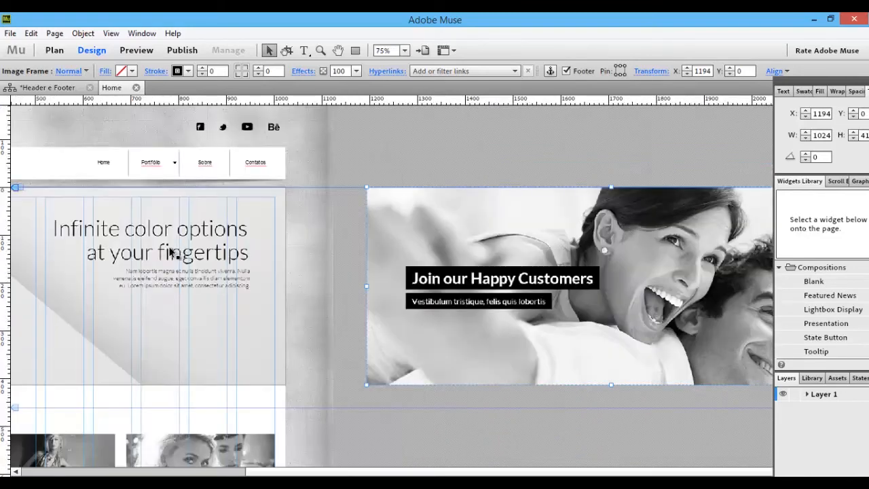
pyautogui.moveTo(102, 270); pyautogui.dragTo(423, 211)
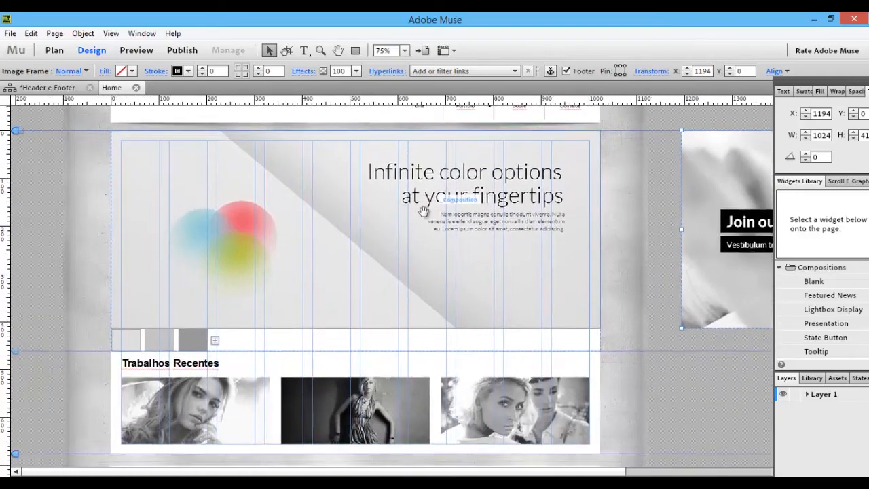
pyautogui.click(155, 334)
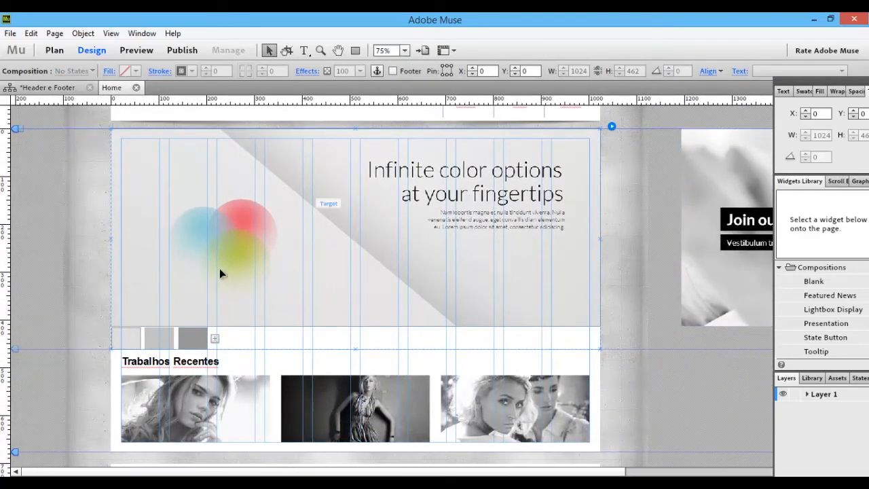
pyautogui.click(155, 332)
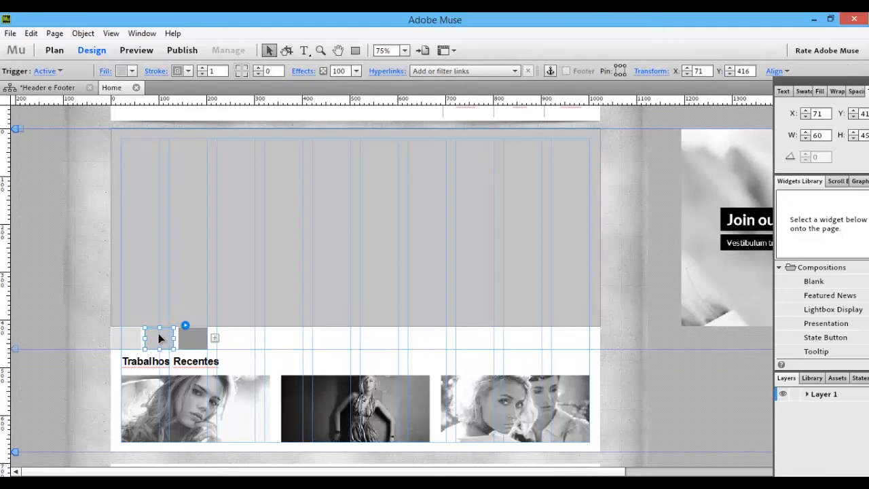
pyautogui.moveTo(729, 217); pyautogui.dragTo(251, 216)
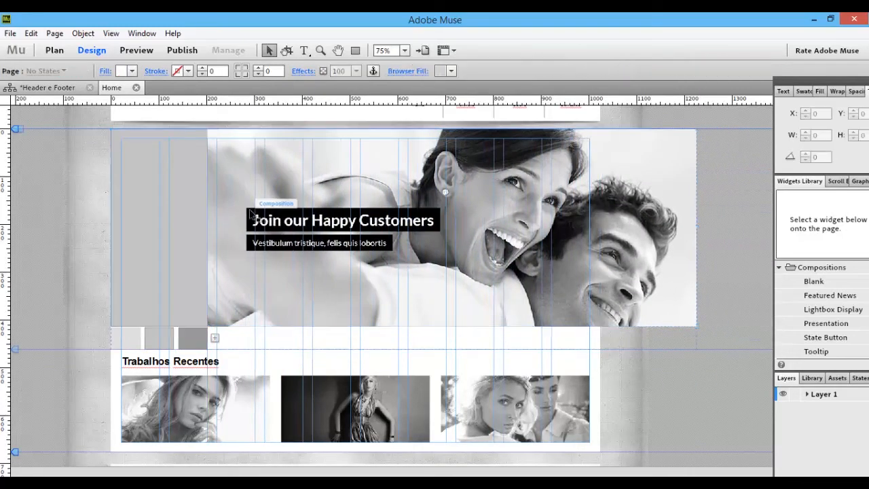
pyautogui.click(328, 210)
pyautogui.click(341, 191)
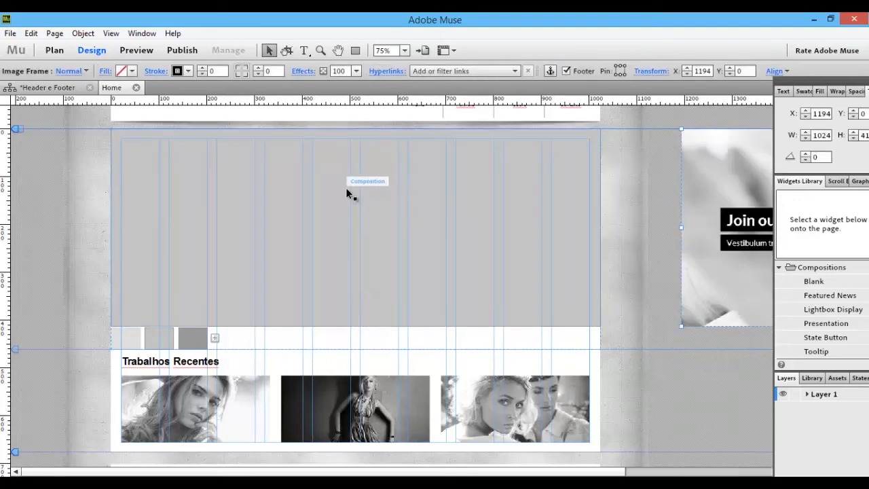
# Move the slide2 image from beside the page into the second trigger's target, at X 0, Y 0
pyautogui.moveTo(747, 157); pyautogui.dragTo(226, 161)
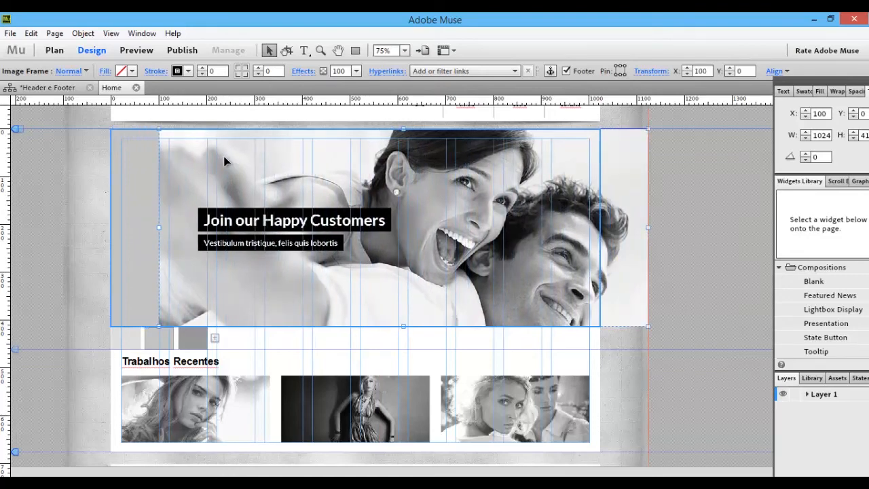
pyautogui.moveTo(222, 158); pyautogui.dragTo(177, 157)
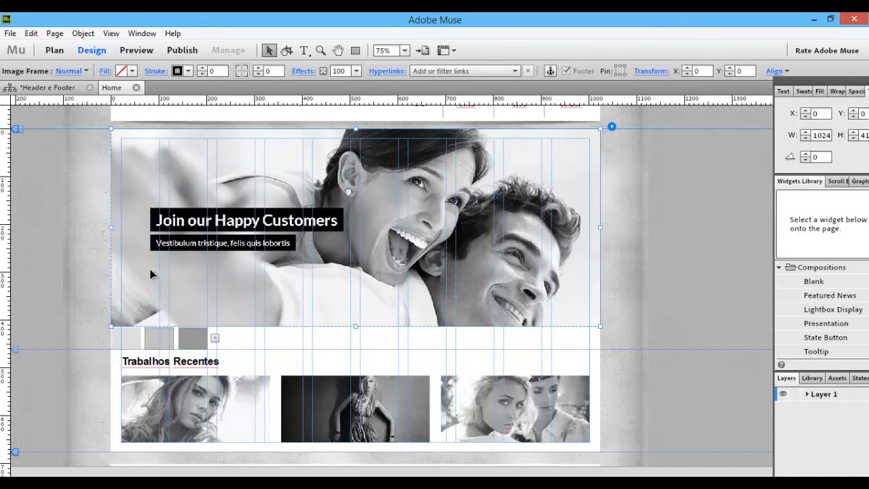
# Activate the composition's third trigger and import the tablet-and-phone slide at 1024 wide, parked over the lower page at X 0, Y 488
pyautogui.click(196, 339)
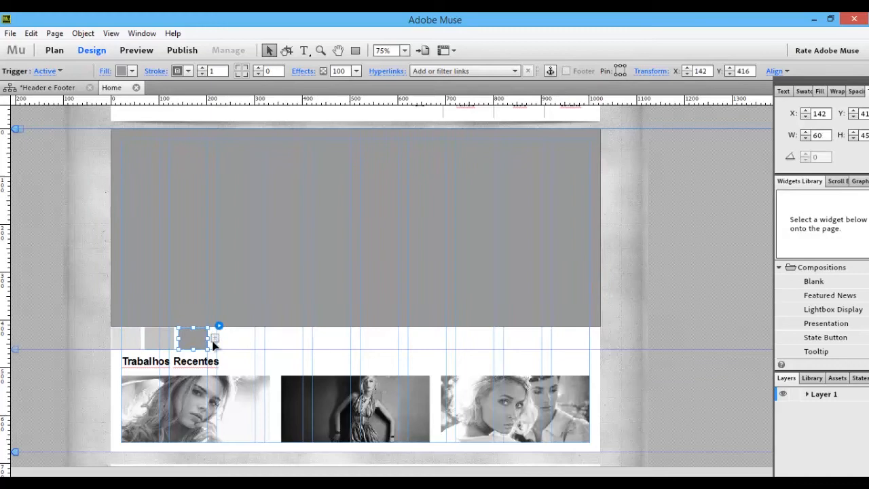
pyautogui.click(11, 34)
pyautogui.click(45, 168)
pyautogui.doubleClick(152, 206)
pyautogui.scroll(-1, 79, 222)
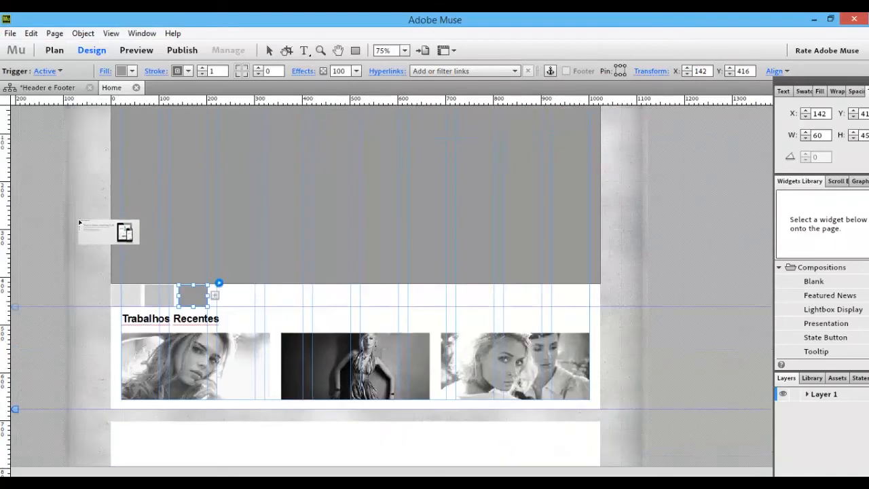
pyautogui.scroll(-3, 88, 224)
pyautogui.moveTo(112, 195); pyautogui.dragTo(600, 367)
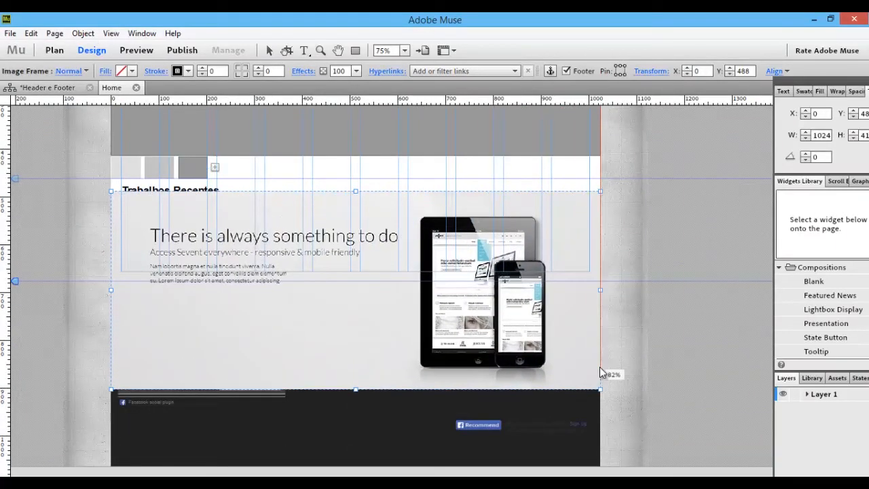
pyautogui.scroll(4, 253, 218)
pyautogui.scroll(1, 171, 282)
pyautogui.moveTo(145, 388); pyautogui.dragTo(209, 163)
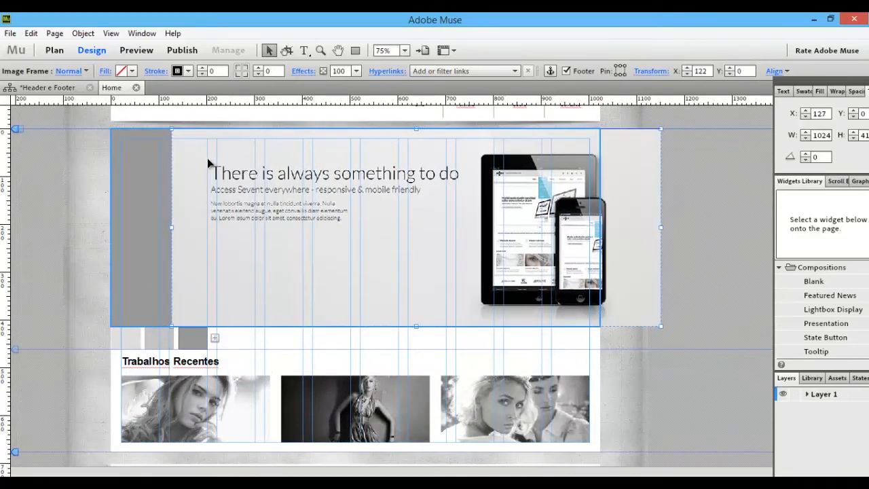
pyautogui.press('Escape')
pyautogui.moveTo(617, 209); pyautogui.dragTo(613, 217)
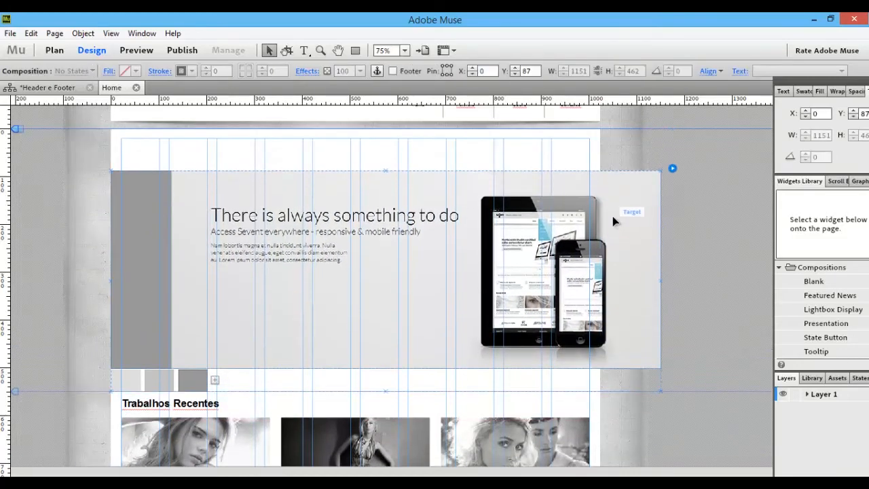
pyautogui.hotkey('ctrl', 'z')
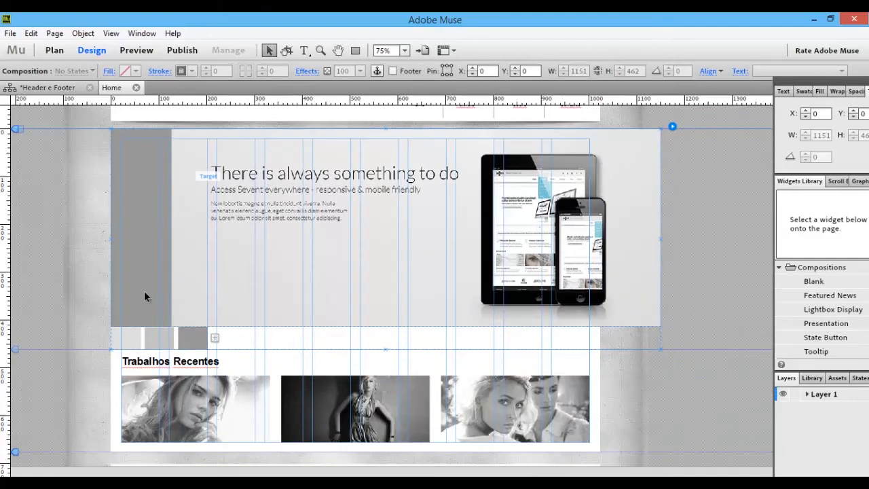
pyautogui.hotkey('ctrl', 'z')
# Move the tablet-and-phone slide image up into the third trigger's target, at X 0, Y 0
pyautogui.moveTo(166, 372); pyautogui.dragTo(158, 171)
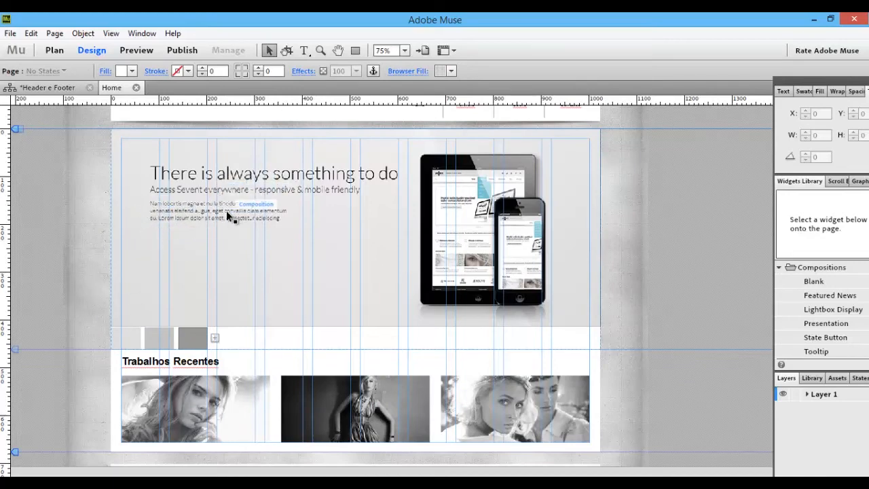
# Preview the Home page and switch between the slides with the three triggers
pyautogui.click(136, 50)
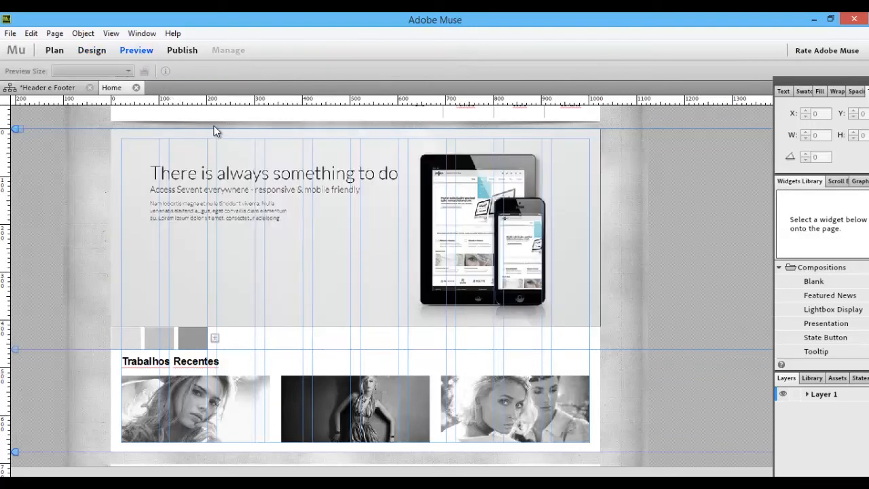
pyautogui.scroll(-3, 417, 248)
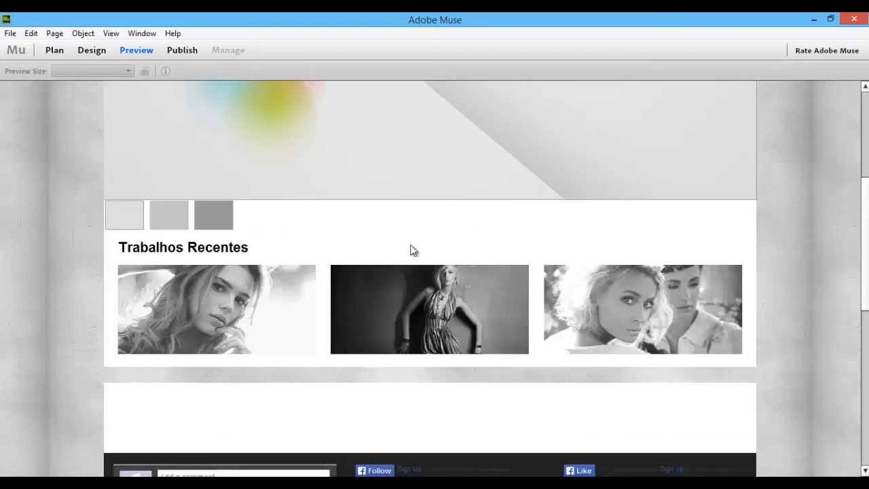
pyautogui.click(162, 211)
pyautogui.click(225, 223)
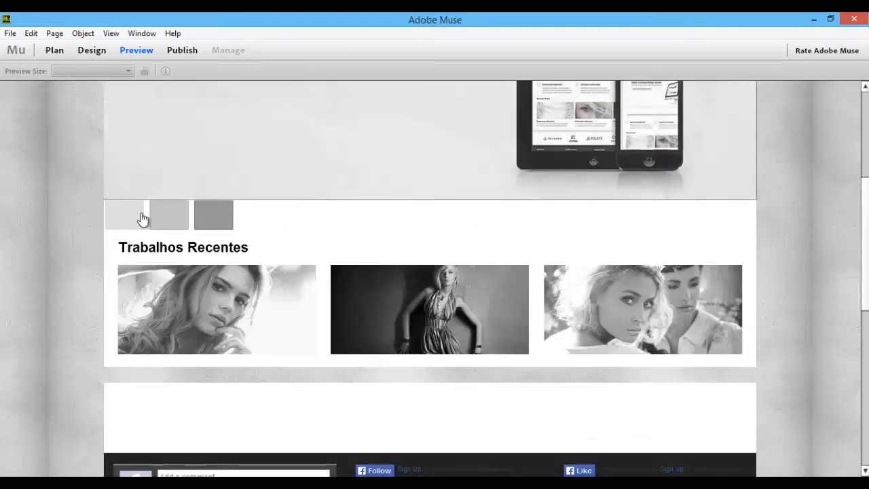
pyautogui.click(136, 216)
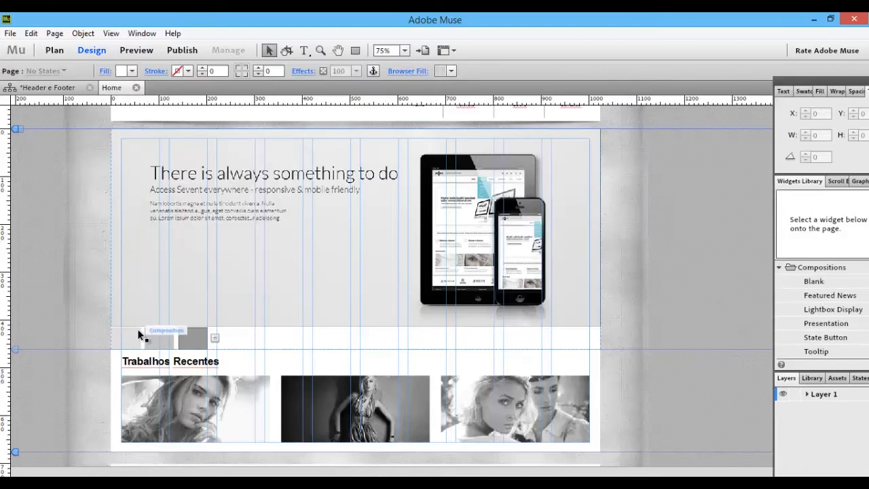
# Set the corner radius of all three triggers to 100 and shrink them together to 17 wide by 13 high
pyautogui.hotkey('ctrl', '=')
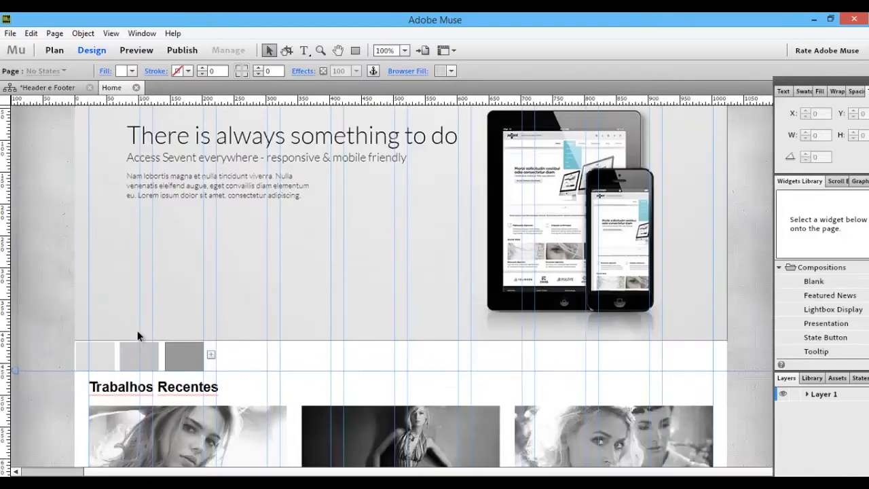
pyautogui.hotkey('ctrl', '=')
pyautogui.moveTo(214, 303); pyautogui.dragTo(368, 265)
pyautogui.click(157, 339)
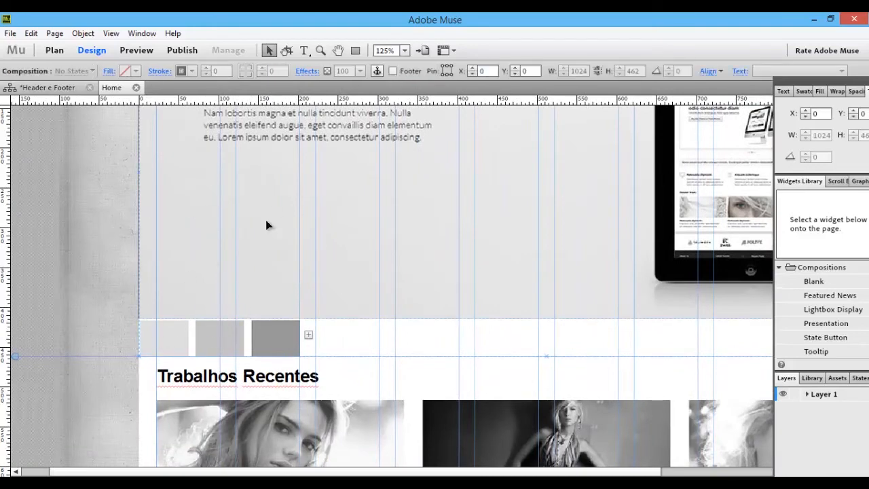
pyautogui.click(166, 330)
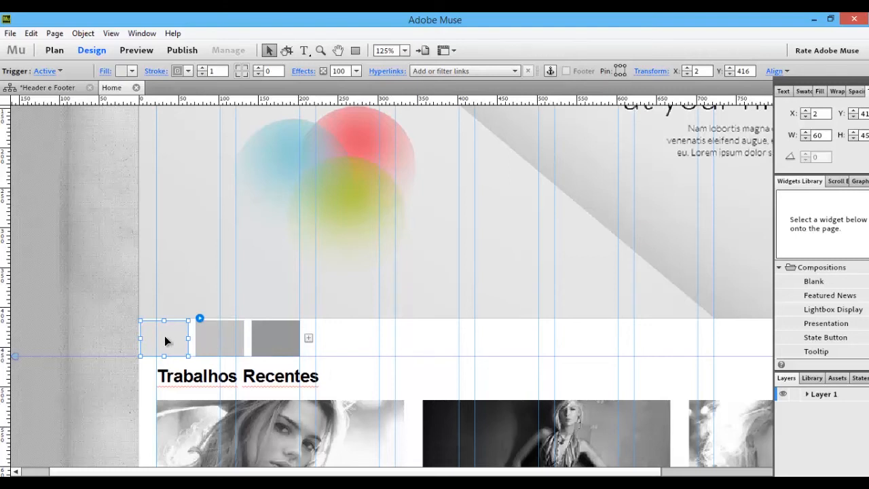
pyautogui.keyDown('shift'); pyautogui.click(220, 338); pyautogui.keyUp('shift')
pyautogui.keyDown('shift'); pyautogui.click(274, 337); pyautogui.keyUp('shift')
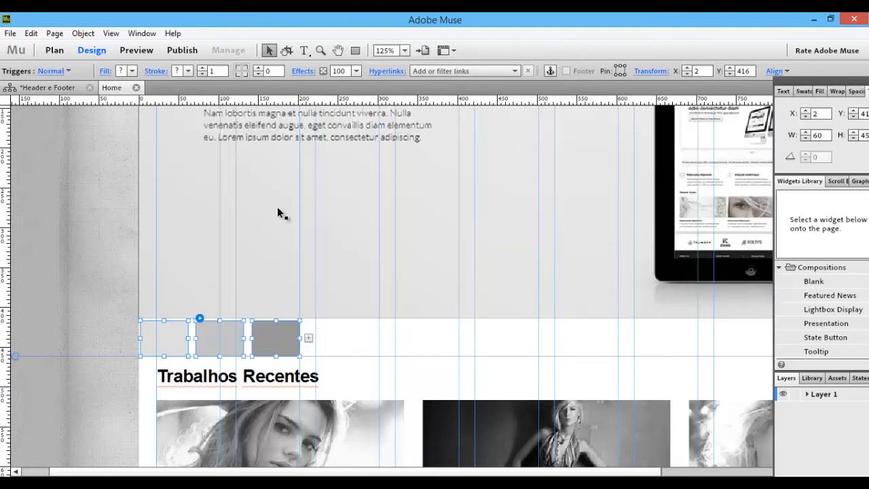
pyautogui.click(274, 72)
pyautogui.press('Return')
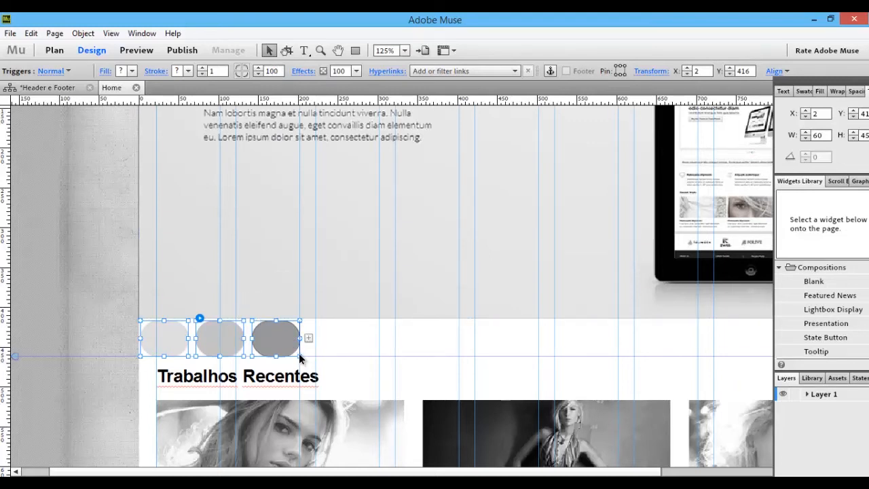
pyautogui.moveTo(300, 356); pyautogui.dragTo(258, 325)
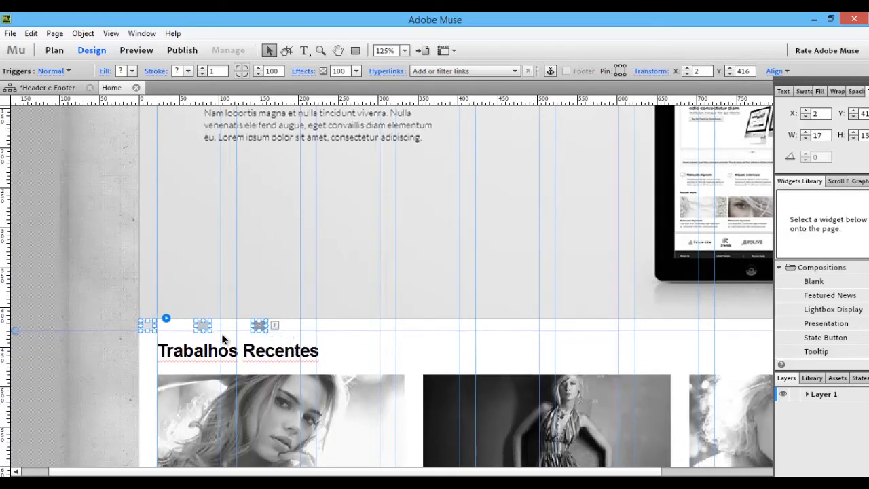
pyautogui.click(216, 332)
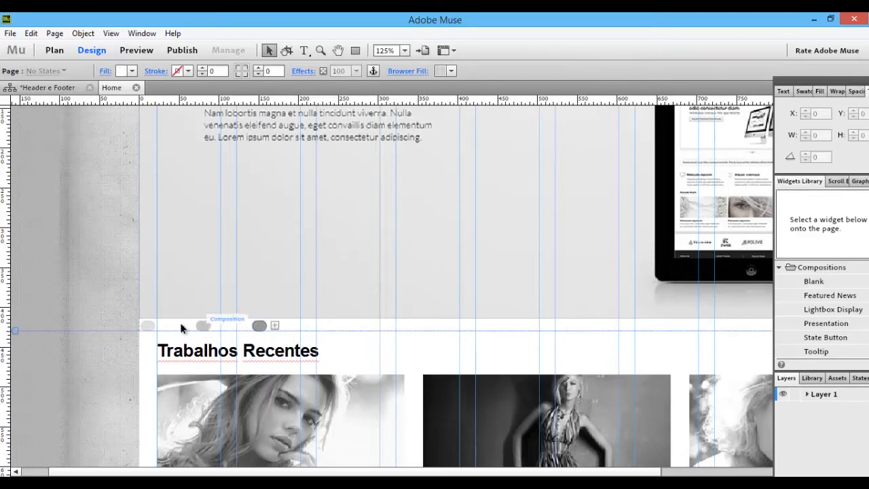
# Narrow each trigger to 13 wide and line the three up side by side, about 20 px apart
pyautogui.hotkey('ctrl', '=')
pyautogui.hotkey('ctrl', '=')
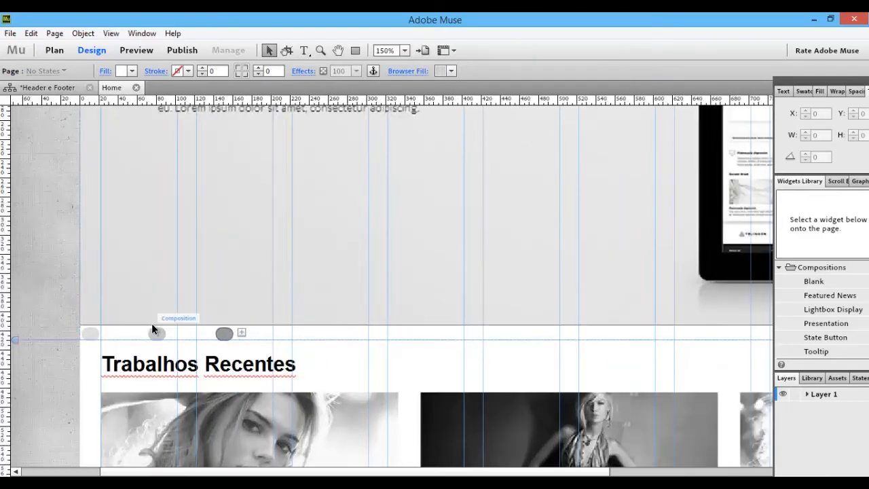
pyautogui.moveTo(215, 292); pyautogui.dragTo(365, 235)
pyautogui.click(123, 288)
pyautogui.moveTo(139, 296); pyautogui.dragTo(133, 293)
pyautogui.click(214, 292)
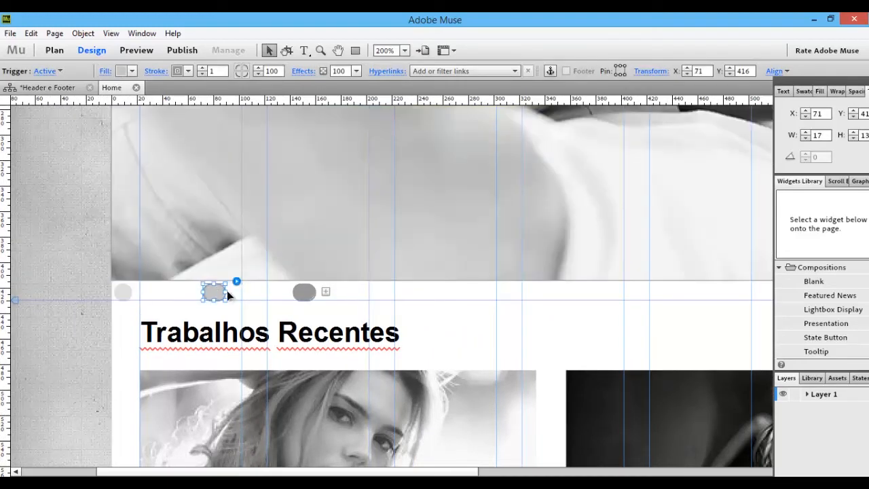
pyautogui.moveTo(224, 292); pyautogui.dragTo(218, 291)
pyautogui.click(304, 292)
pyautogui.moveTo(316, 292); pyautogui.dragTo(186, 289)
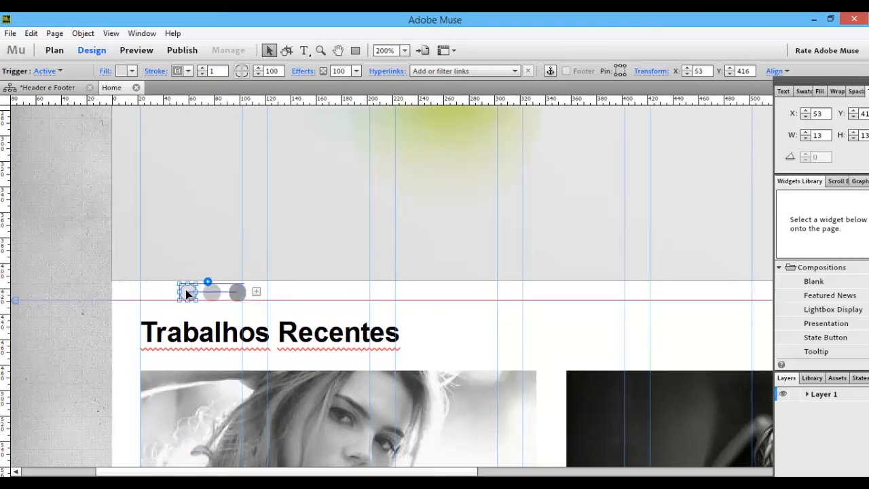
# Move the three round triggers together to the centre just below the slide, at X 485, Y 423
pyautogui.keyDown('shift'); pyautogui.click(214, 294); pyautogui.keyUp('shift')
pyautogui.keyDown('shift'); pyautogui.click(237, 293); pyautogui.keyUp('shift')
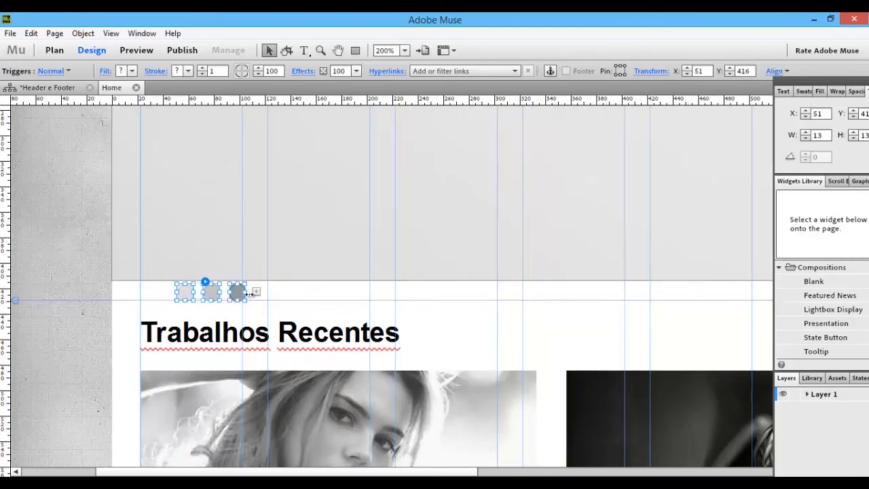
pyautogui.hotkey('ctrl', '-')
pyautogui.moveTo(387, 302); pyautogui.dragTo(158, 296)
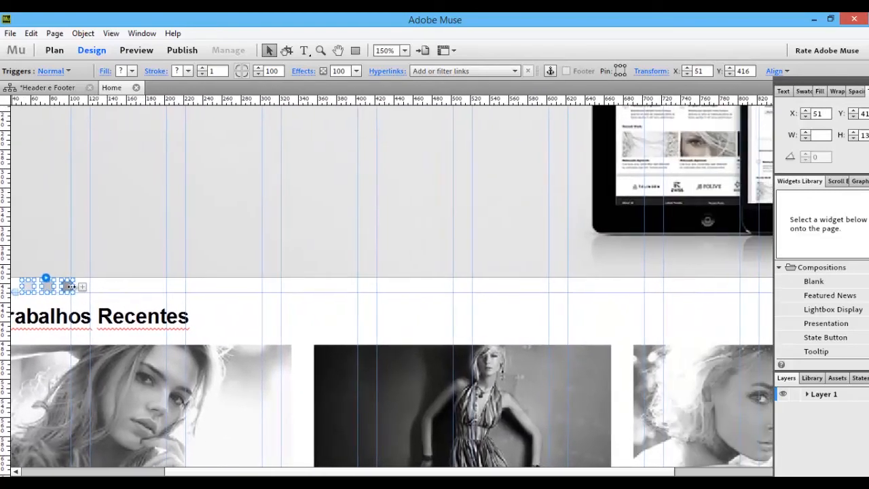
pyautogui.moveTo(73, 284); pyautogui.dragTo(387, 295)
pyautogui.hotkey('ctrl', '-')
pyautogui.hotkey('ctrl', '-')
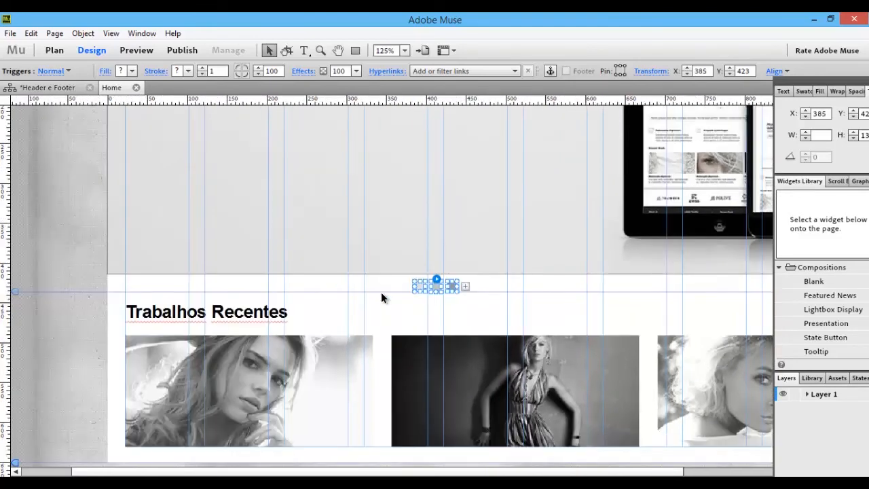
pyautogui.moveTo(379, 344); pyautogui.dragTo(212, 350)
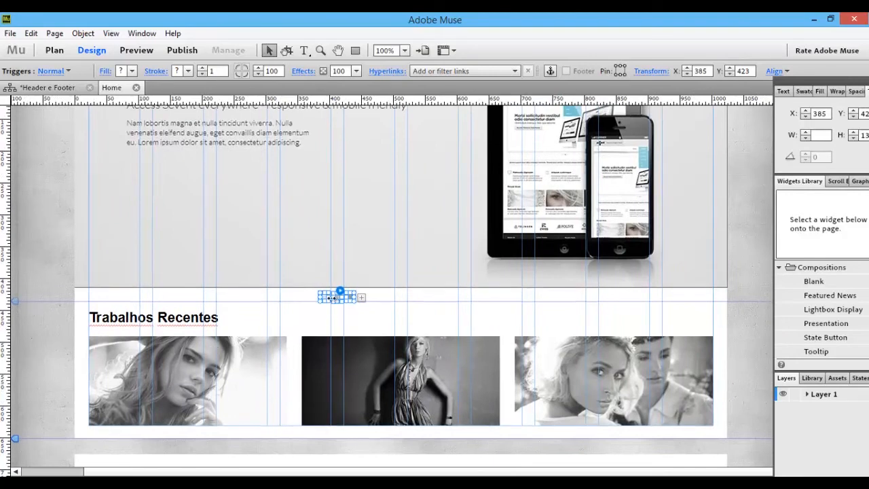
pyautogui.moveTo(338, 301); pyautogui.dragTo(403, 300)
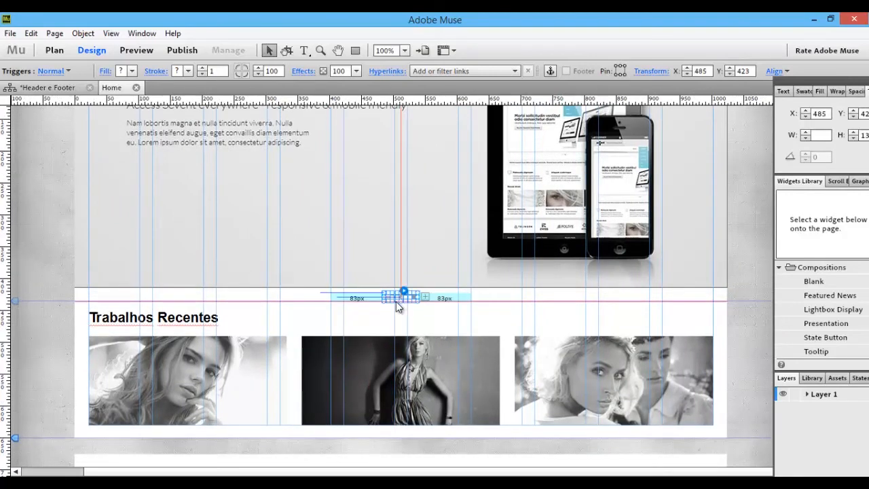
pyautogui.click(338, 296)
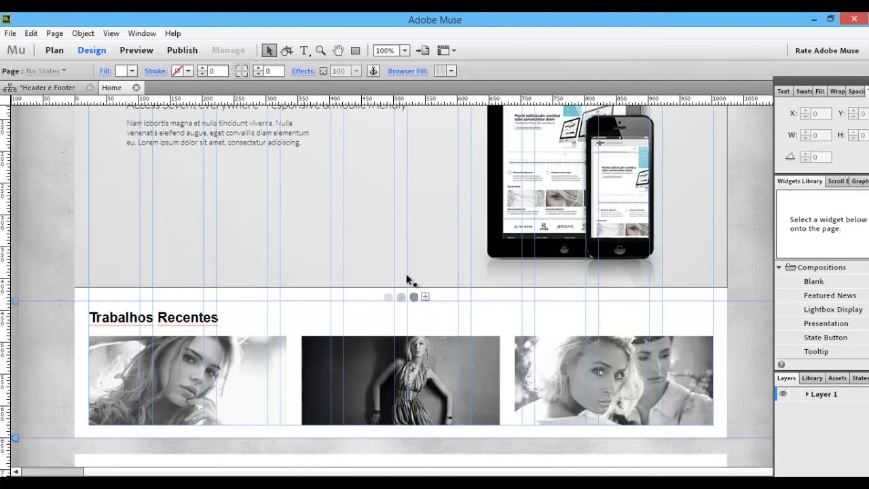
# Preview the page again and try the round triggers to check the slide changes
pyautogui.scroll(3, 439, 302)
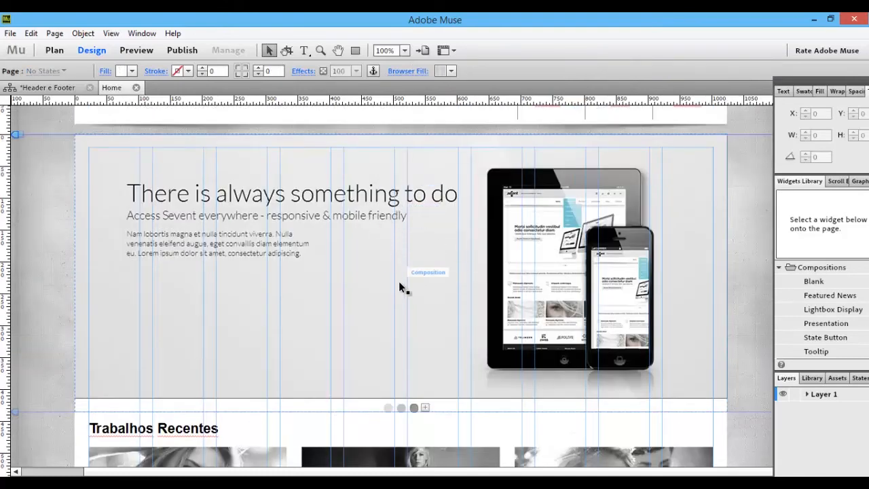
pyautogui.click(130, 52)
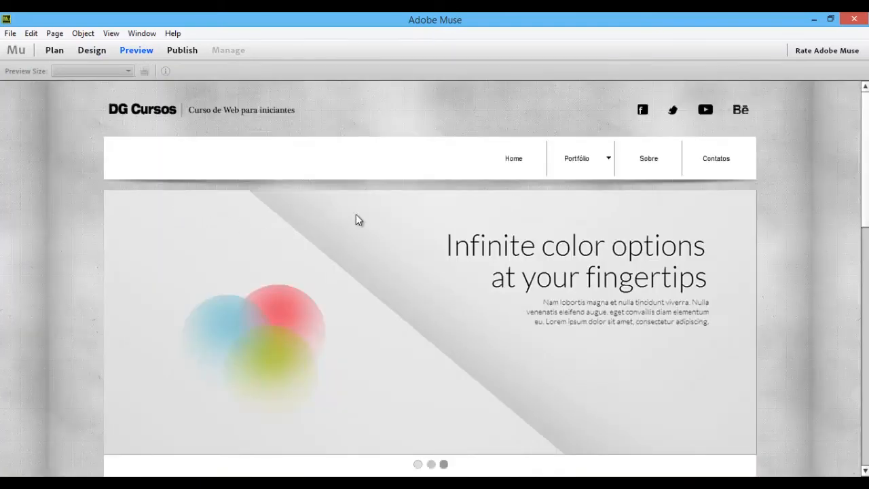
pyautogui.scroll(-2, 419, 313)
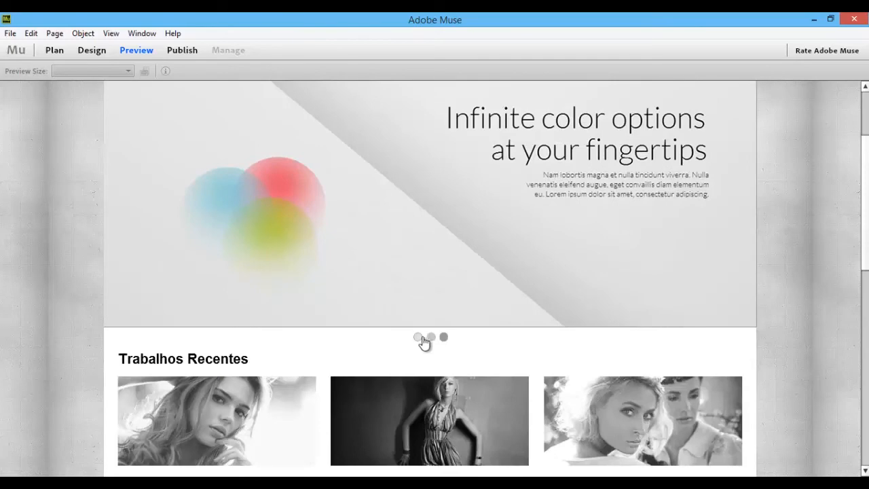
pyautogui.click(443, 338)
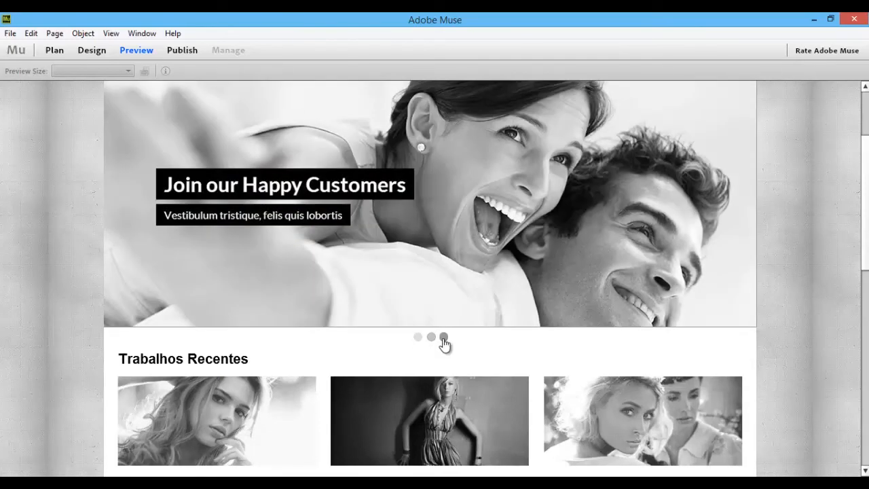
pyautogui.click(444, 339)
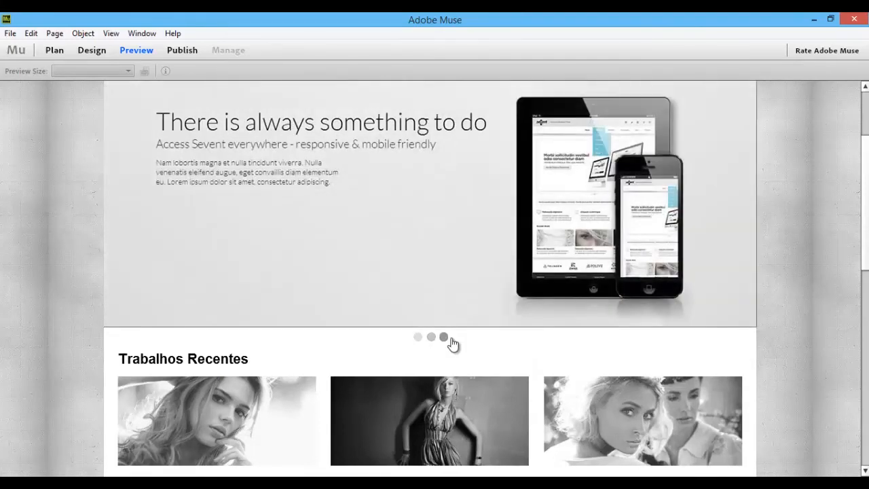
pyautogui.click(100, 56)
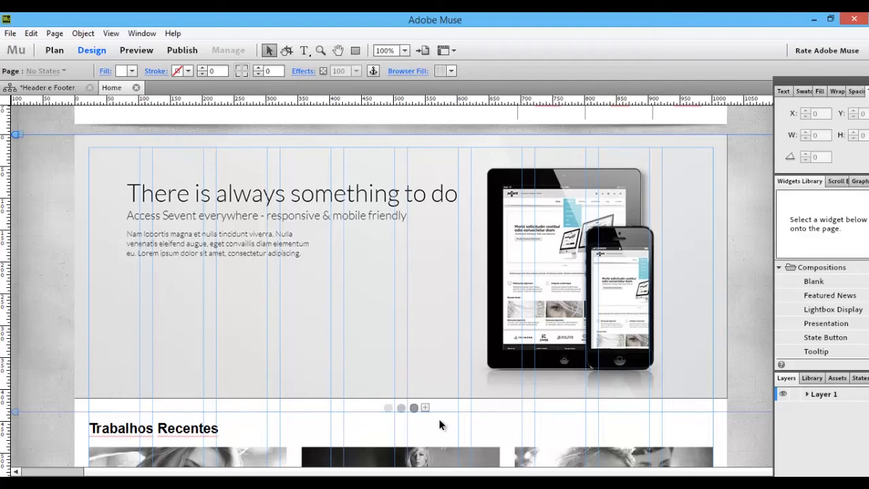
# Add a fourth trigger and slide to the slideshow composition, and select the new trigger
pyautogui.hotkey('ctrl', '=')
pyautogui.scroll(-2, 421, 389)
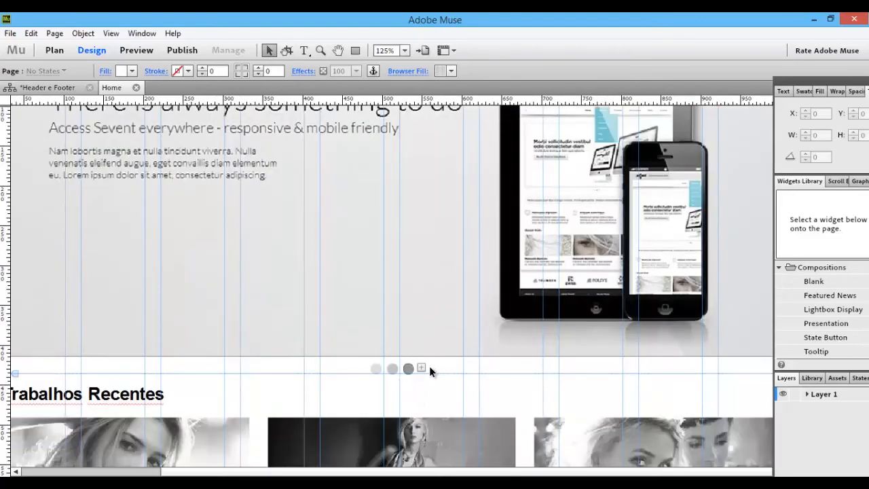
pyautogui.click(421, 368)
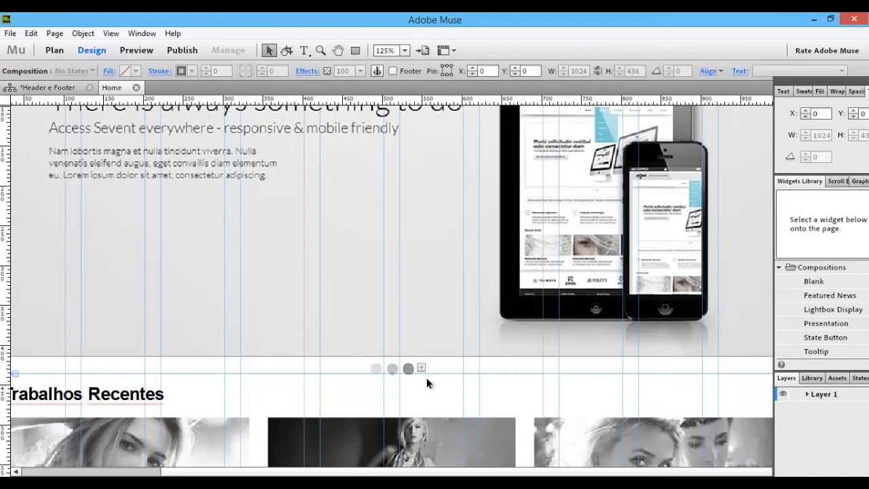
pyautogui.scroll(2, 308, 368)
pyautogui.scroll(-2, 307, 368)
pyautogui.moveTo(307, 368); pyautogui.dragTo(395, 360)
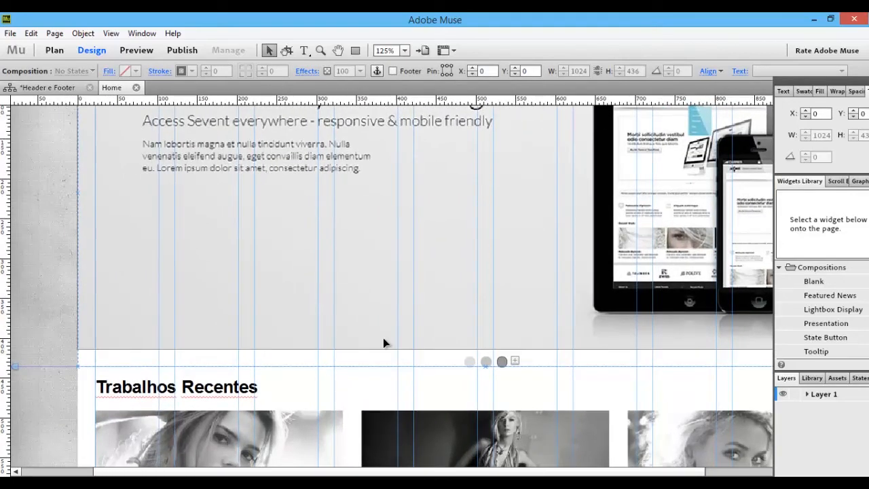
pyautogui.click(360, 307)
pyautogui.moveTo(395, 255); pyautogui.dragTo(378, 214)
pyautogui.hotkey('ctrl', '-')
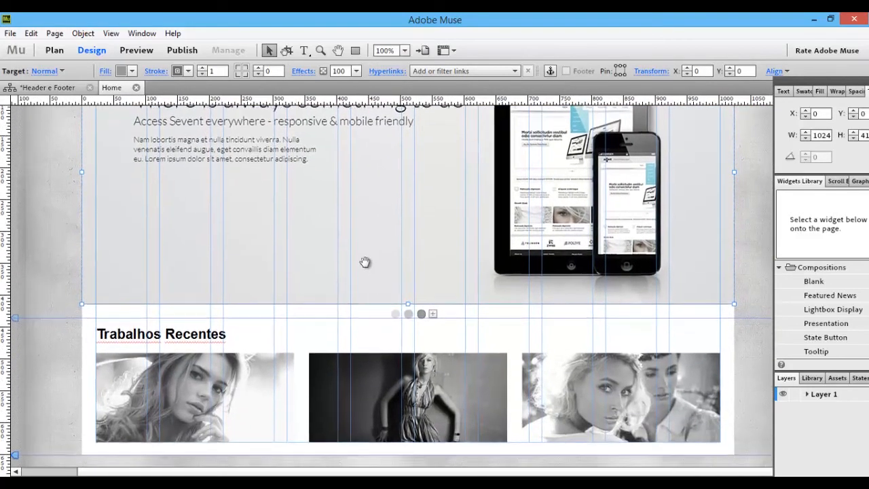
pyautogui.hotkey('ctrl', '+')
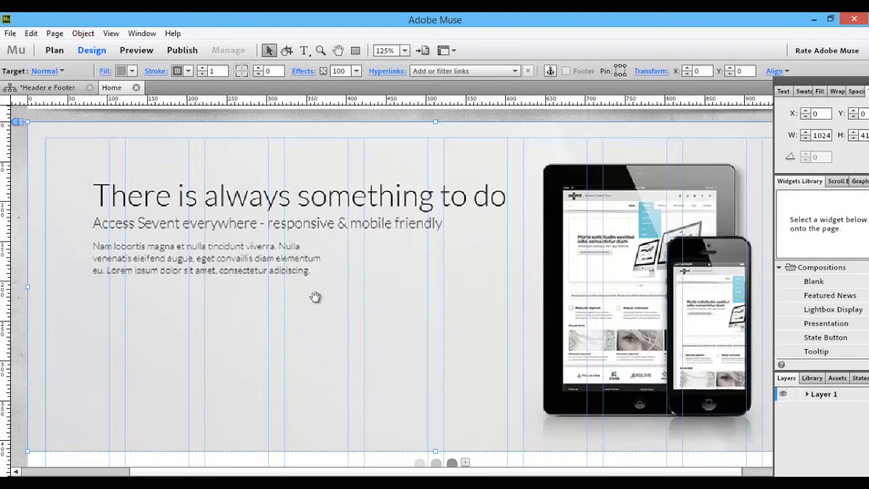
pyautogui.scroll(-5, 315, 297)
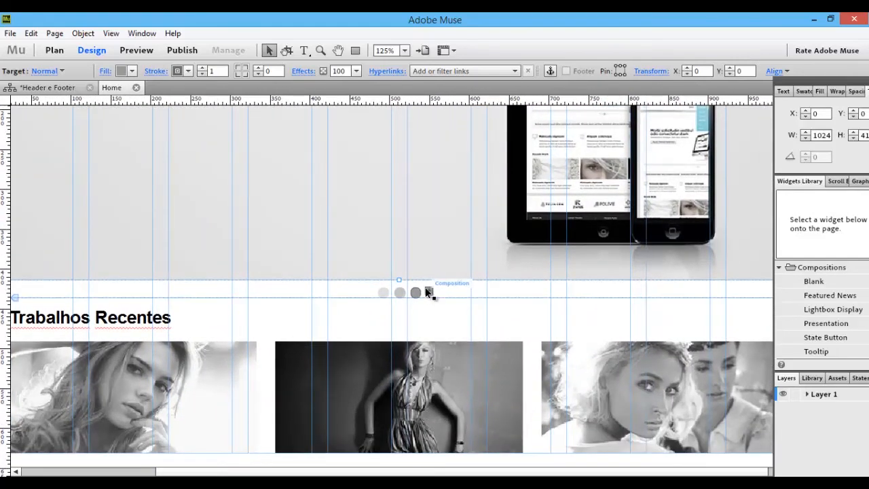
pyautogui.click(429, 293)
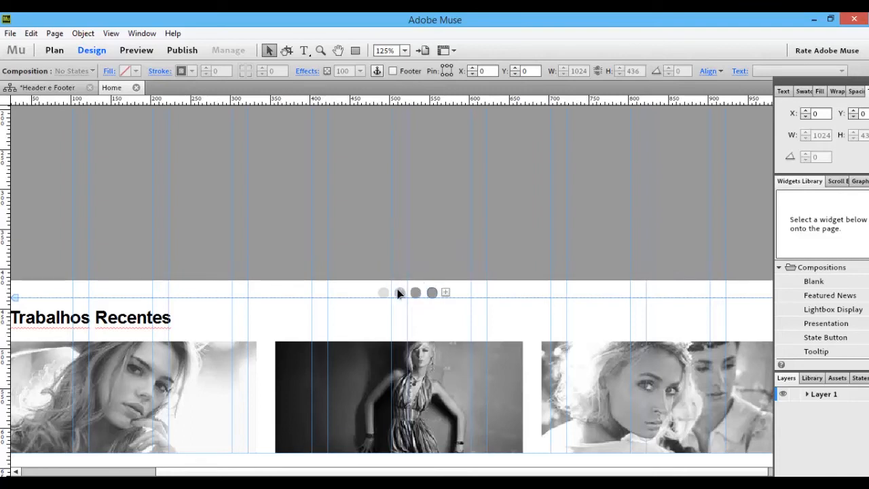
pyautogui.click(432, 293)
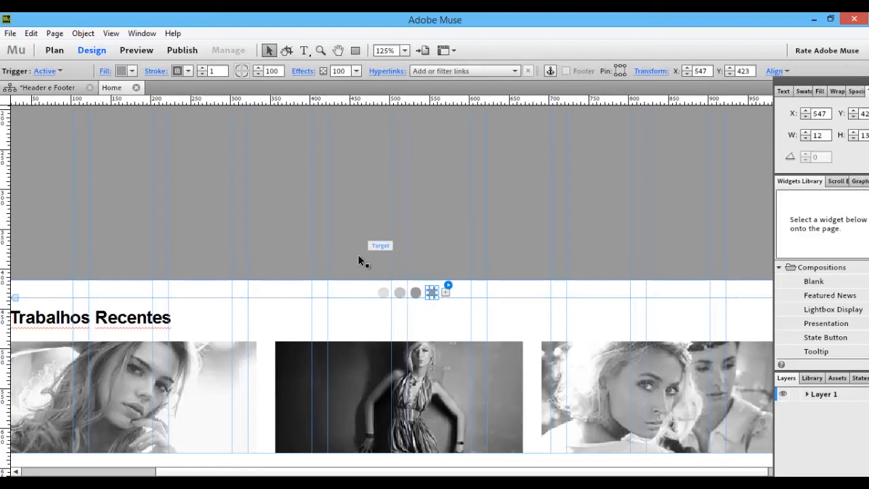
# Place the slide4 image 1024 wide on the page and move it into the empty fourth slide, flush with its top edge
pyautogui.scroll(3, 358, 255)
pyautogui.scroll(-2, 187, 284)
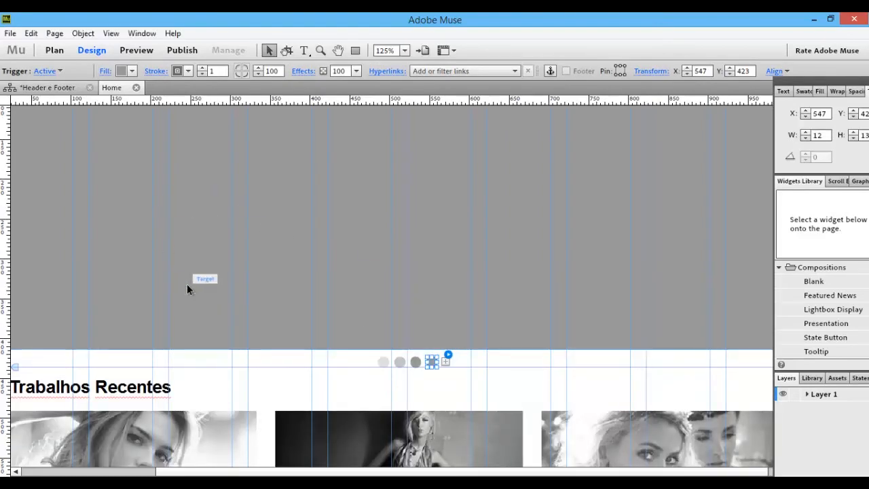
pyautogui.hotkey('ctrl', '-')
pyautogui.hotkey('ctrl', 'd')
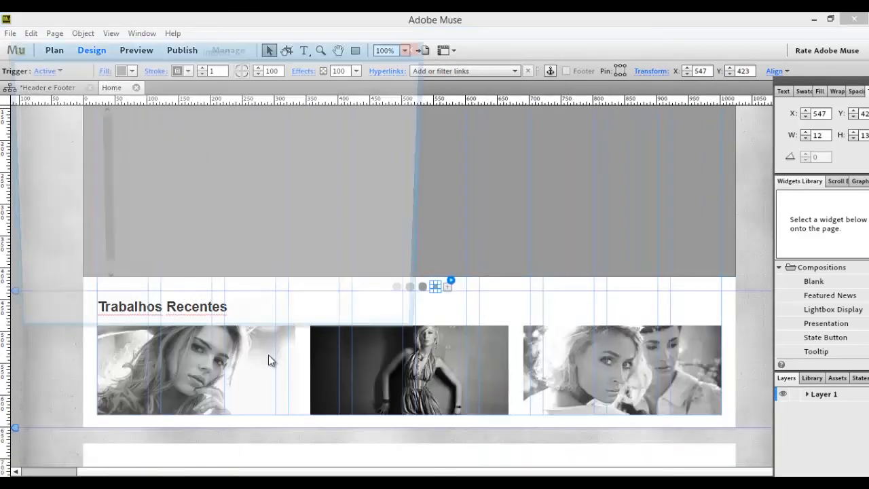
pyautogui.doubleClick(233, 221)
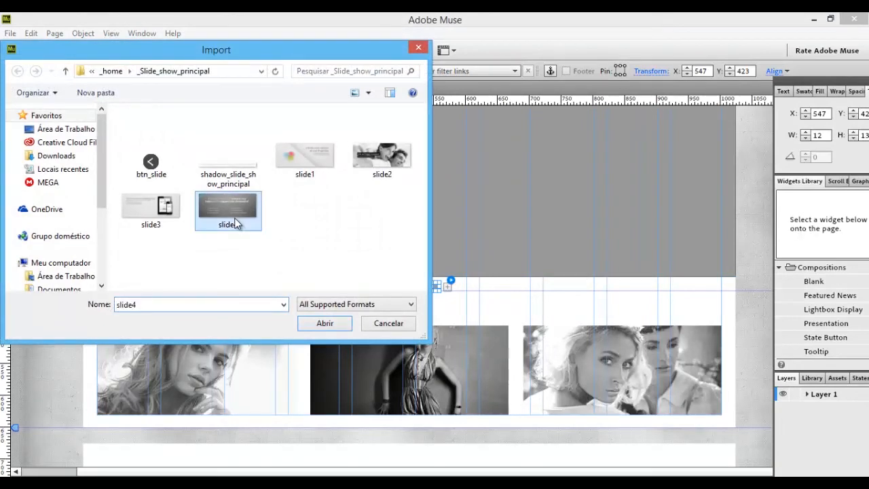
pyautogui.moveTo(83, 327)
pyautogui.mouseDown()
pyautogui.moveTo(294, 418)
pyautogui.moveTo(652, 461)
pyautogui.moveTo(733, 447)
pyautogui.mouseUp()
pyautogui.scroll(-2, 732, 448)
pyautogui.scroll(5, 390, 421)
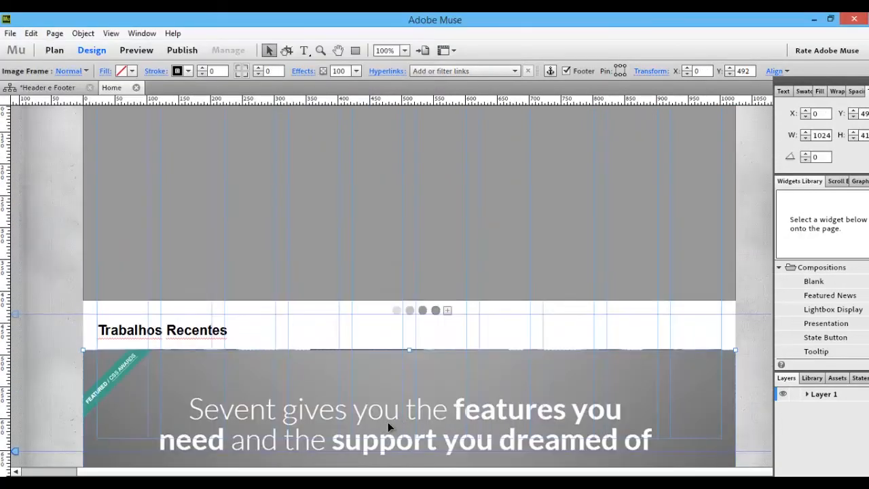
pyautogui.moveTo(110, 464); pyautogui.dragTo(107, 149)
pyautogui.click(68, 178)
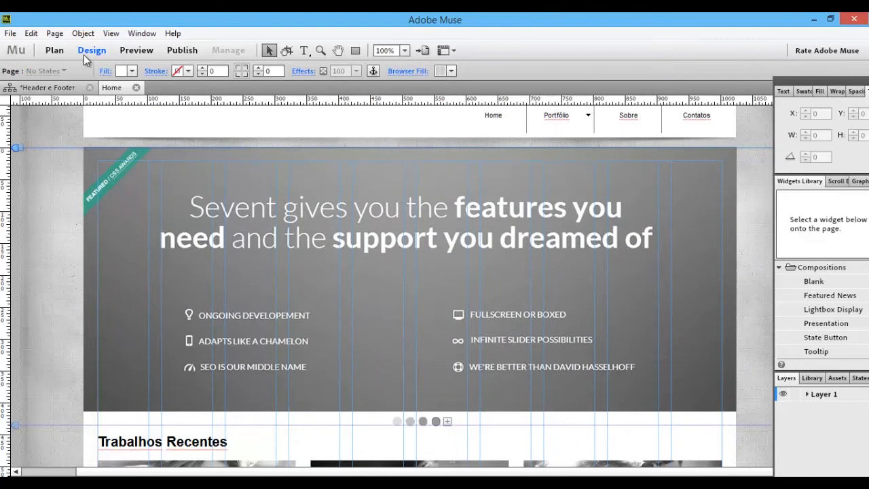
# Review the first trigger's Rollover, Mouse Down and Active states up close
pyautogui.scroll(-1, 400, 411)
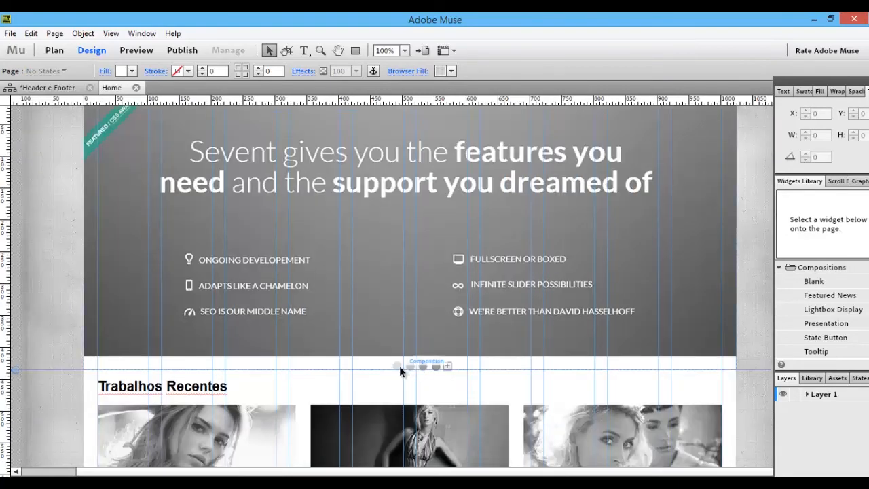
pyautogui.hotkey('ctrl', '=')
pyautogui.hotkey('ctrl', '=')
pyautogui.hotkey('ctrl', '=')
pyautogui.scroll(-2, 418, 333)
pyautogui.click(349, 288)
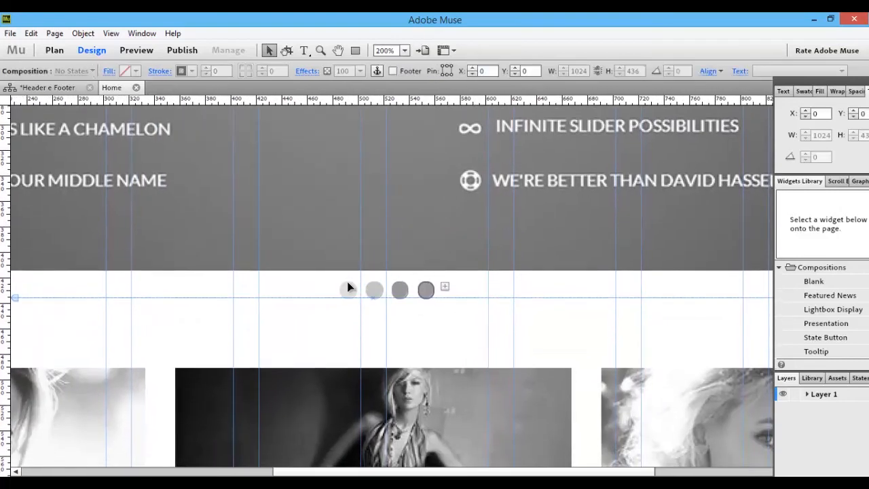
pyautogui.click(349, 288)
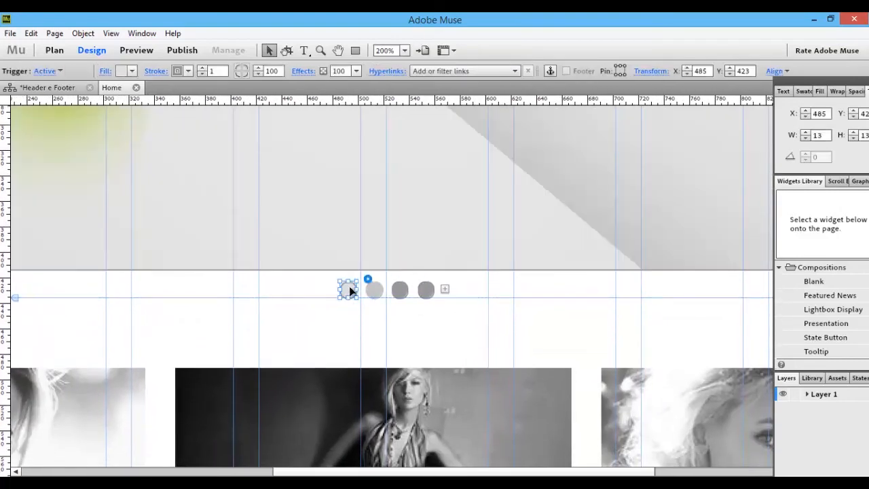
pyautogui.click(46, 71)
pyautogui.click(65, 98)
pyautogui.click(48, 70)
pyautogui.click(80, 119)
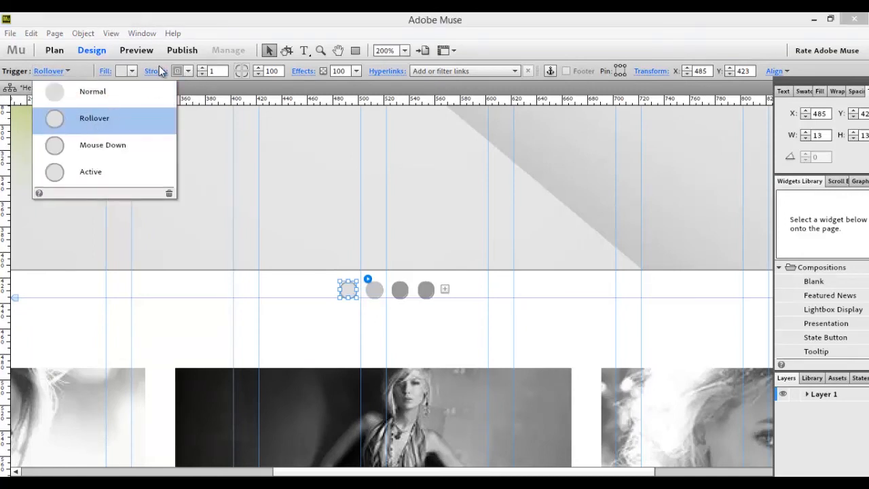
pyautogui.click(99, 155)
pyautogui.click(95, 171)
pyautogui.scroll(-4, 257, 168)
pyautogui.scroll(2, 234, 162)
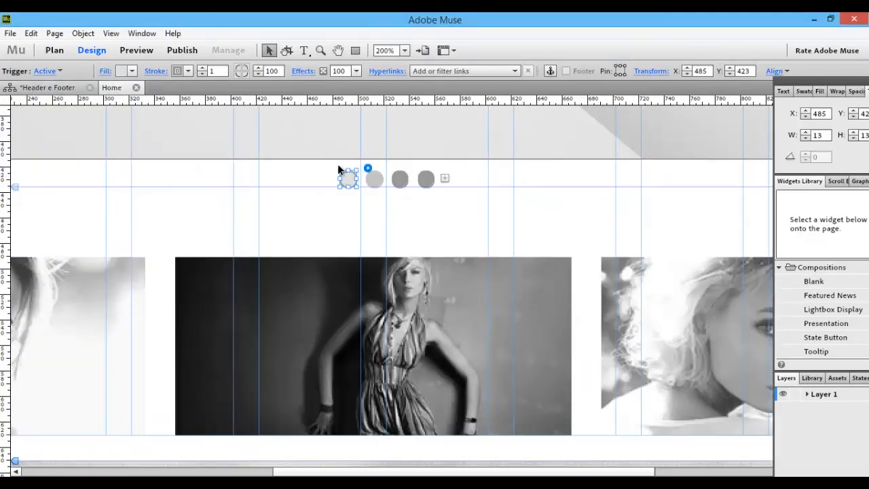
pyautogui.click(360, 186)
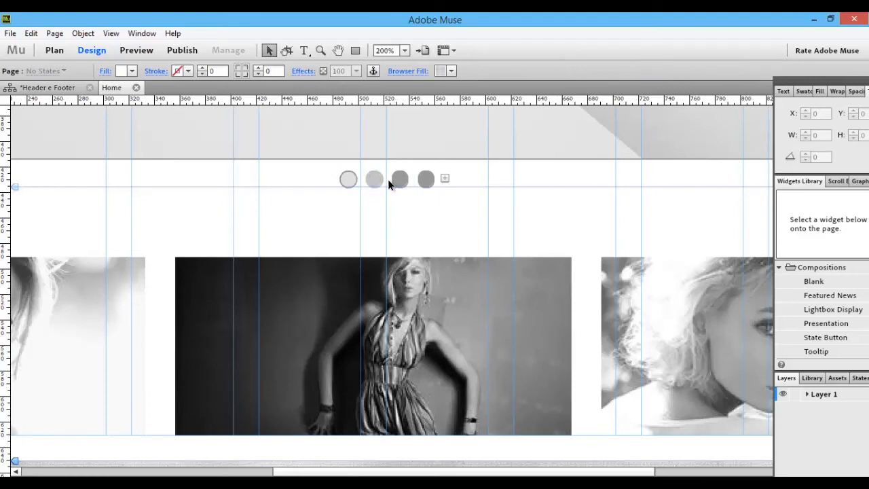
# Nudge the slideshow composition sideways to X 3, keeping it at Y 0
pyautogui.hotkey('ctrl', '-')
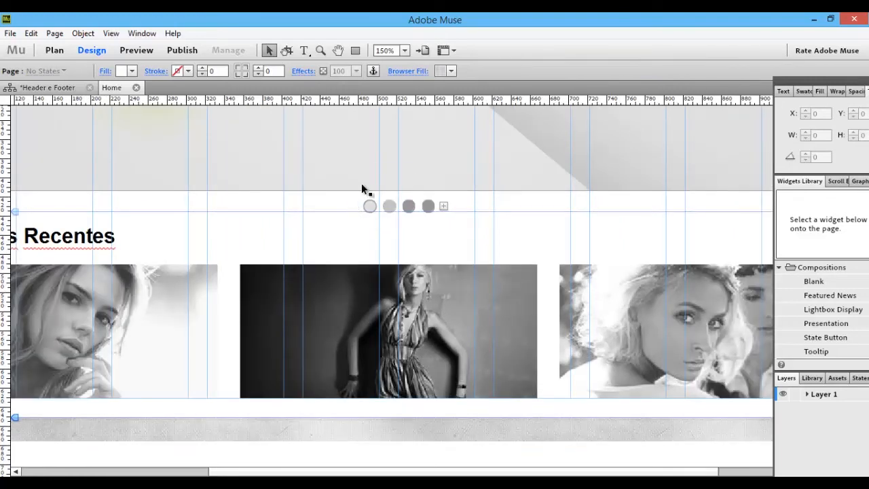
pyautogui.hotkey('ctrl', '-')
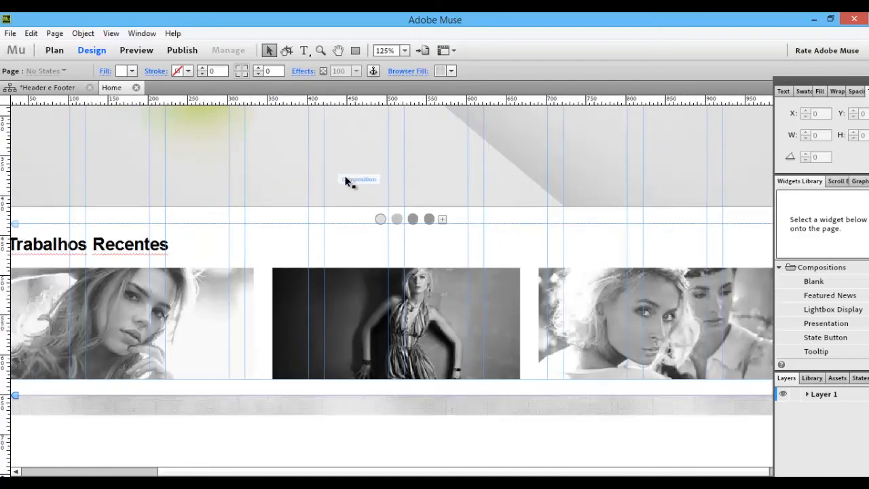
pyautogui.press('space')
pyautogui.moveTo(354, 162); pyautogui.dragTo(363, 434)
pyautogui.moveTo(604, 250); pyautogui.dragTo(617, 243)
pyautogui.click(662, 238)
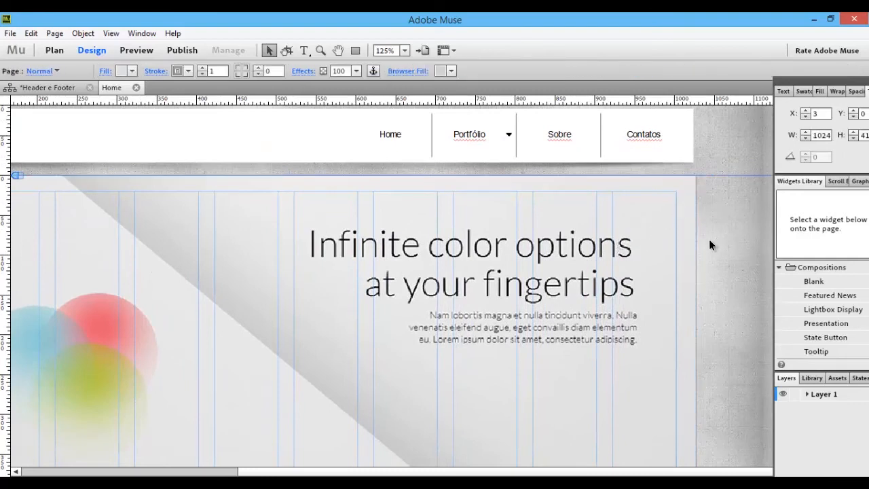
# Fit the page in view and open the options of the slideshow composition
pyautogui.hotkey('ctrl', '-')
pyautogui.hotkey('ctrl', '0')
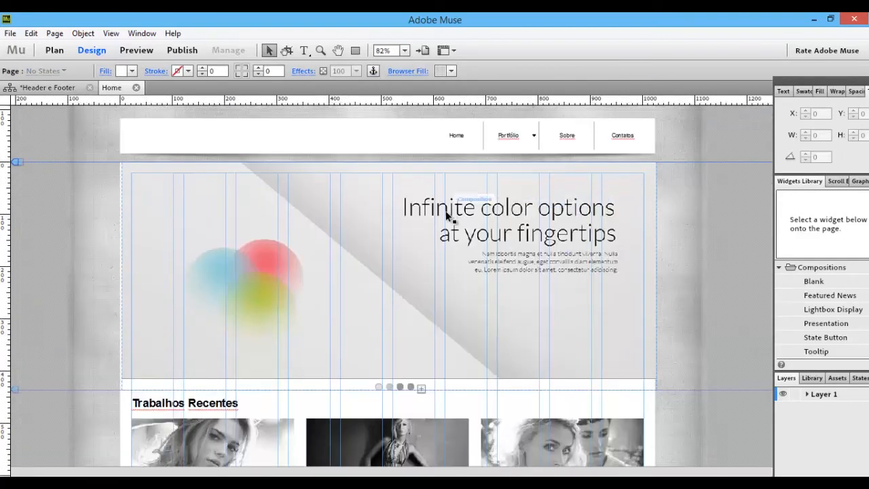
pyautogui.click(410, 216)
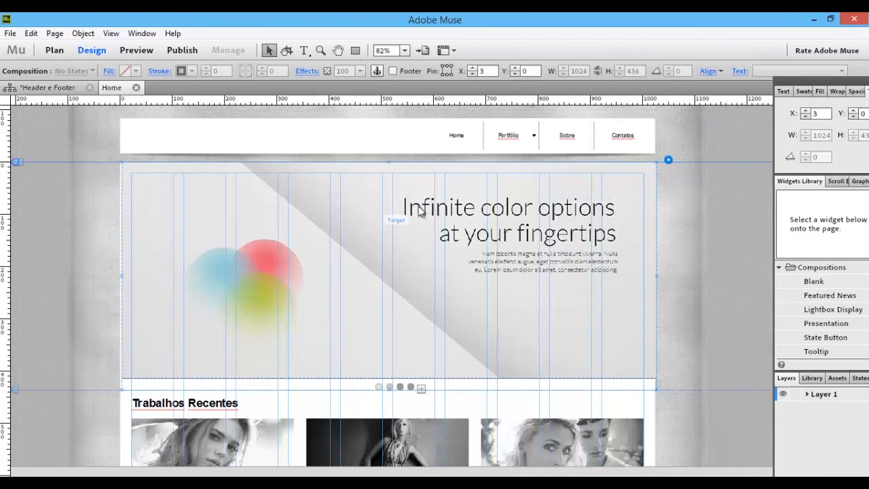
pyautogui.click(669, 160)
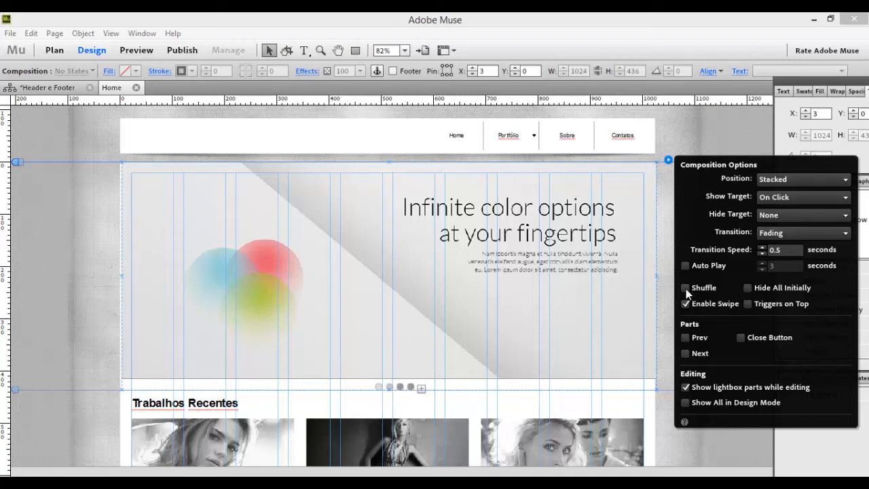
# Try the composition's Close Button and Shuffle options, switching each on and back off
pyautogui.click(740, 338)
pyautogui.click(740, 339)
pyautogui.click(686, 288)
pyautogui.click(686, 286)
pyautogui.click(685, 287)
# Turn on Auto Play for the slideshow composition at 3 seconds per slide
pyautogui.click(684, 266)
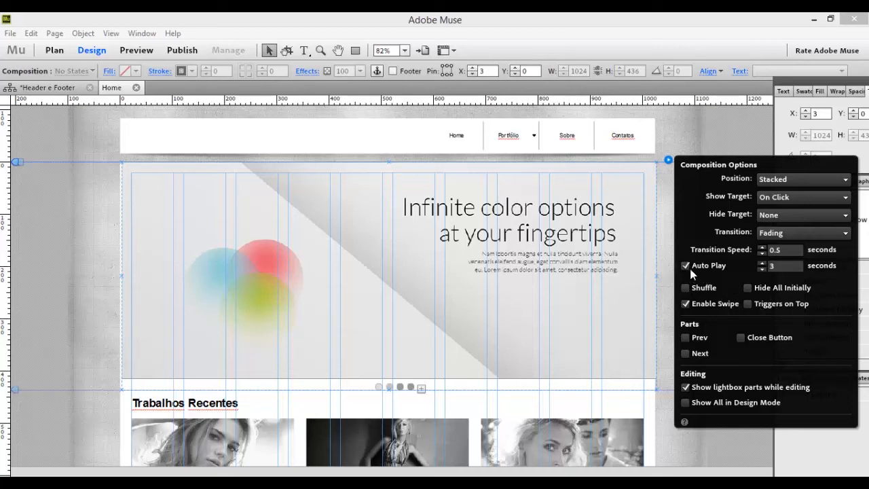
pyautogui.click(786, 252)
pyautogui.click(784, 265)
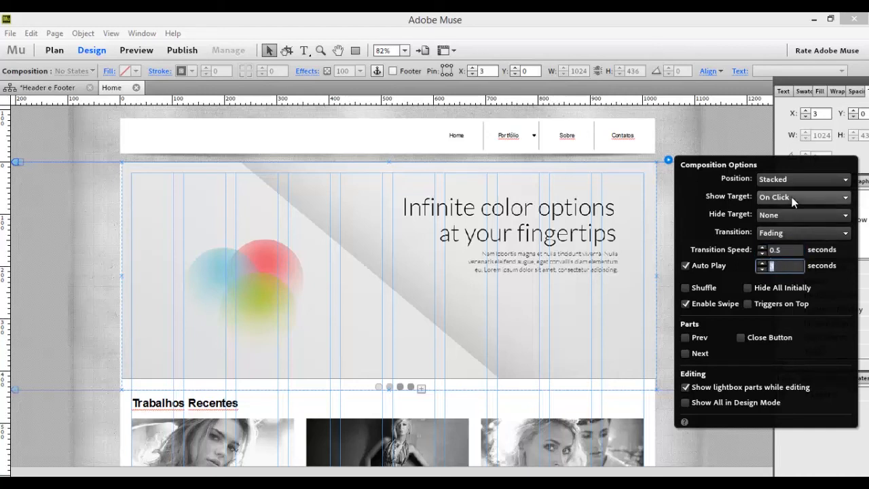
# Try the Scattered and Lightbox positions for the composition, return it to Stacked and close its options
pyautogui.click(787, 178)
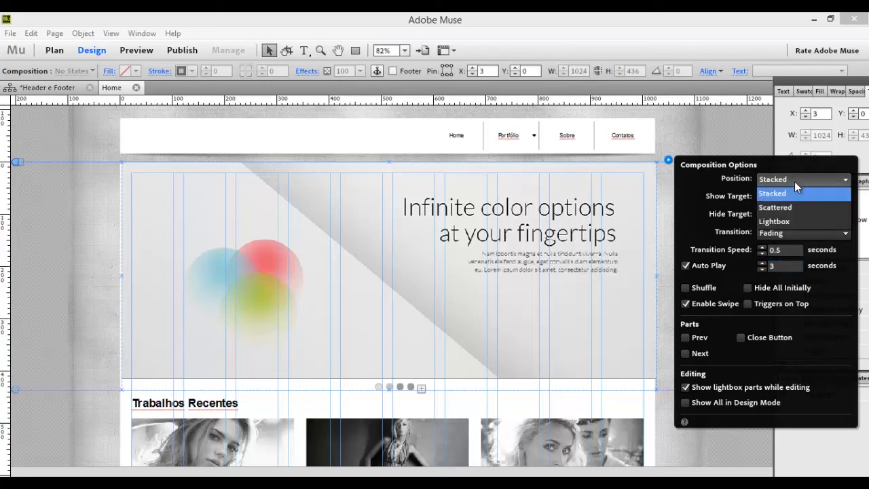
pyautogui.click(799, 207)
pyautogui.click(792, 180)
pyautogui.click(784, 219)
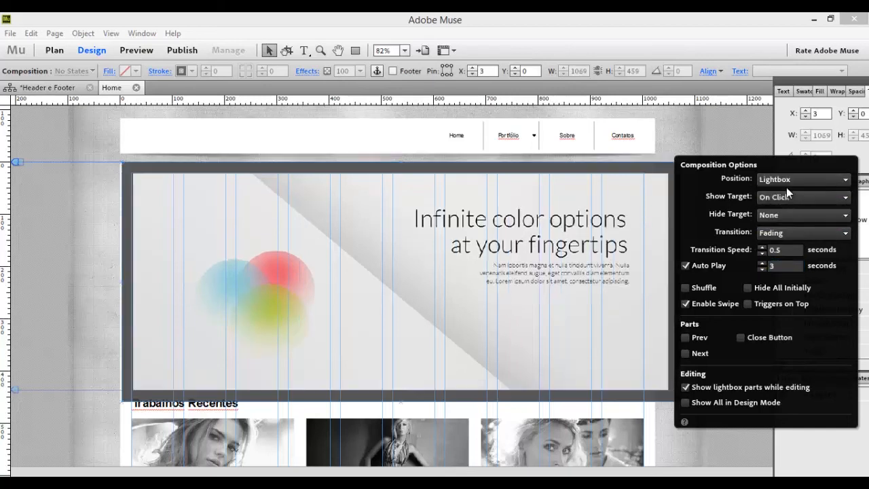
pyautogui.click(789, 178)
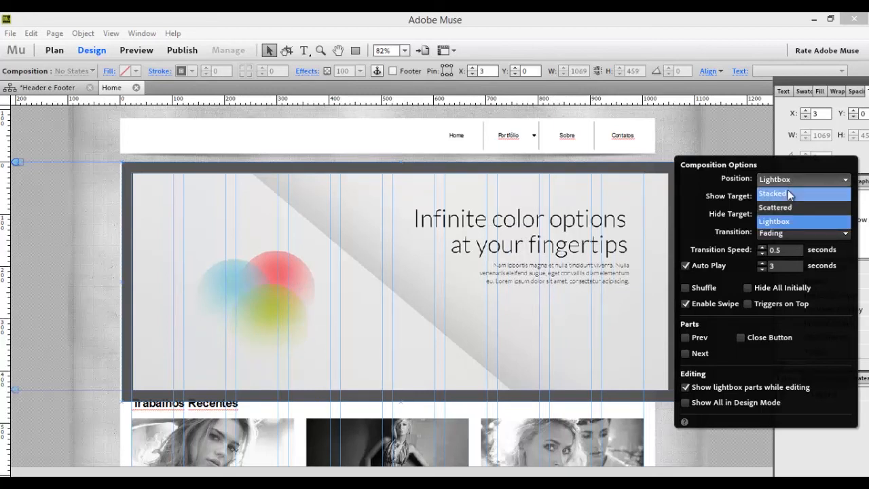
pyautogui.click(788, 190)
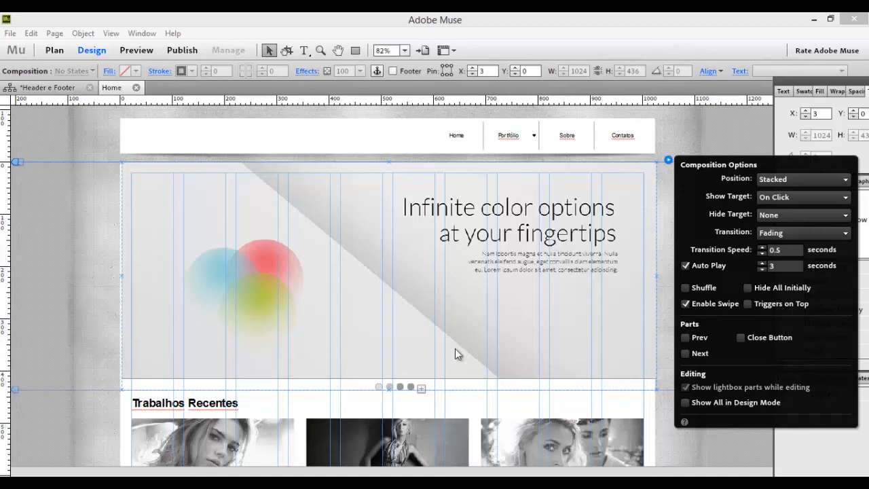
pyautogui.click(484, 389)
pyautogui.scroll(-6, 466, 376)
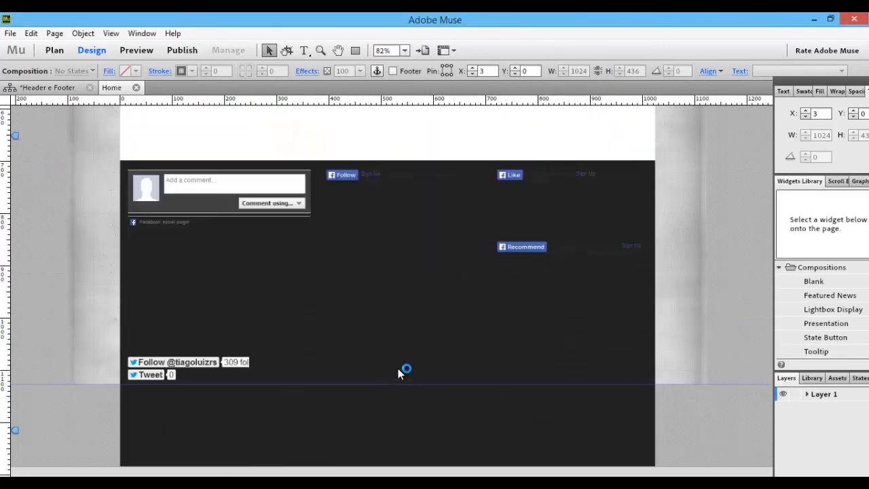
pyautogui.scroll(-3, 401, 298)
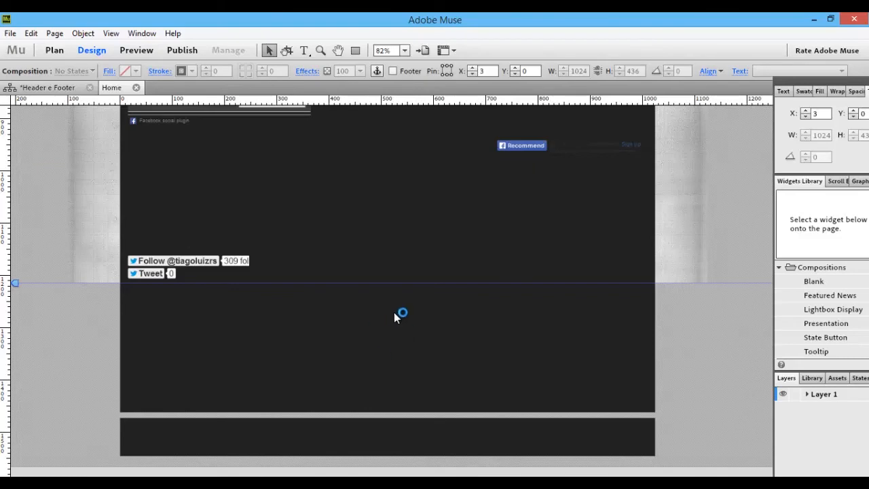
pyautogui.scroll(9, 390, 339)
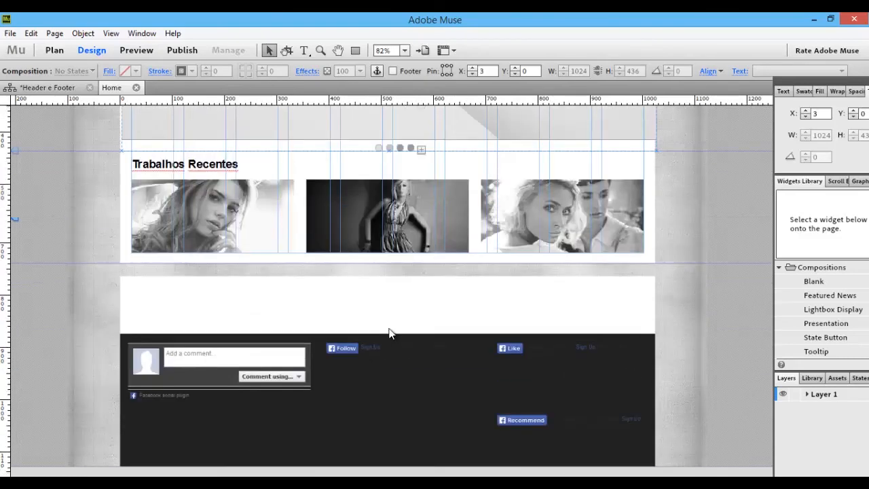
pyautogui.scroll(6, 390, 332)
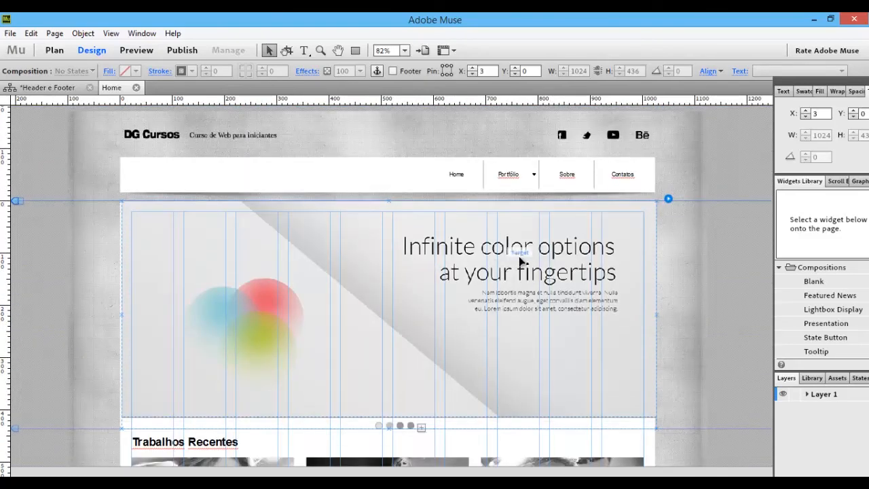
# In the slideshow composition's options, keep Show Target at On Click and set Hide Target to On Rollout of Trigger and Target
pyautogui.click(668, 198)
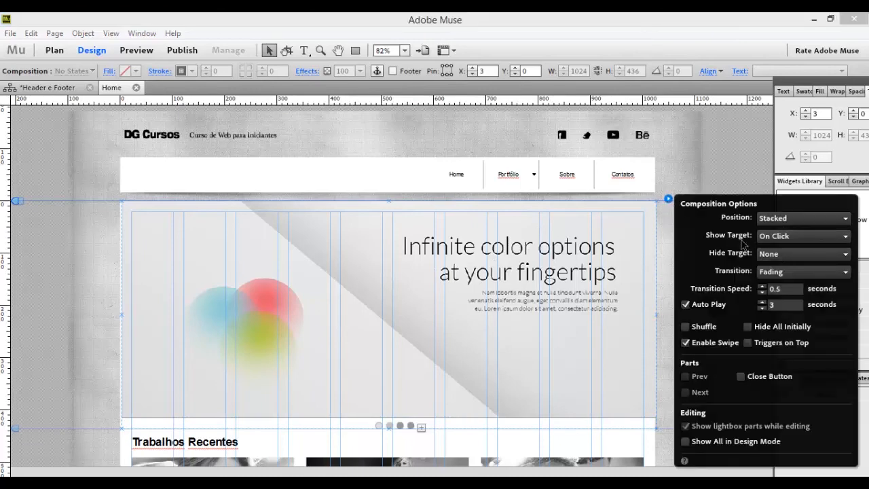
pyautogui.click(773, 237)
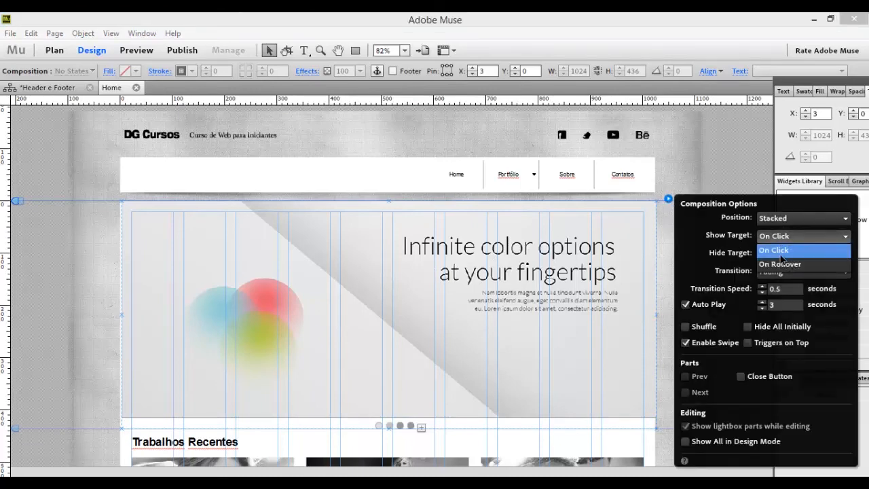
pyautogui.click(714, 240)
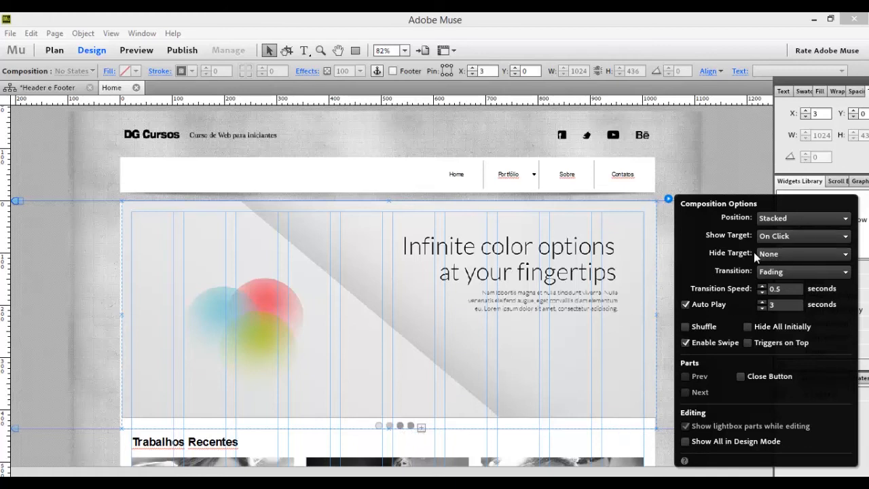
pyautogui.click(774, 253)
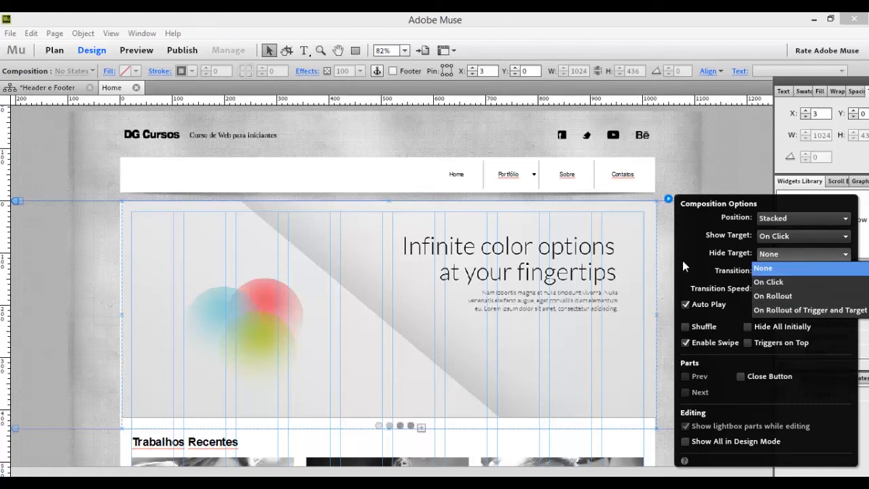
pyautogui.click(797, 312)
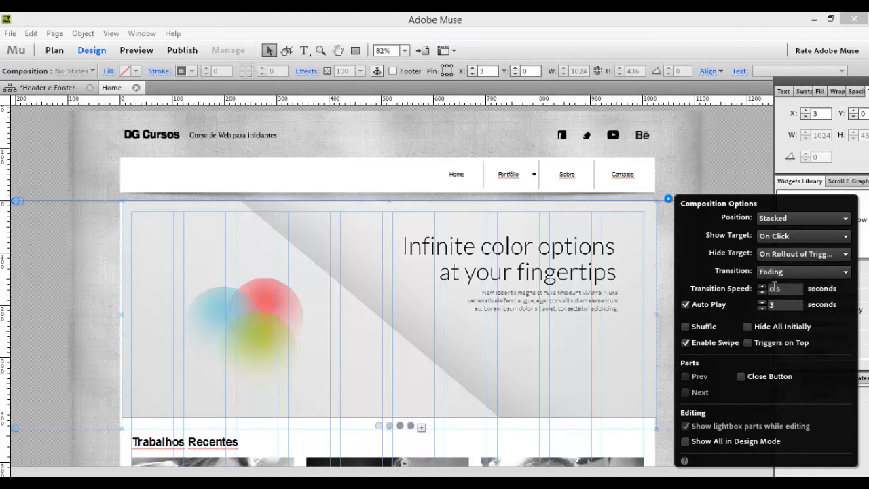
pyautogui.click(783, 255)
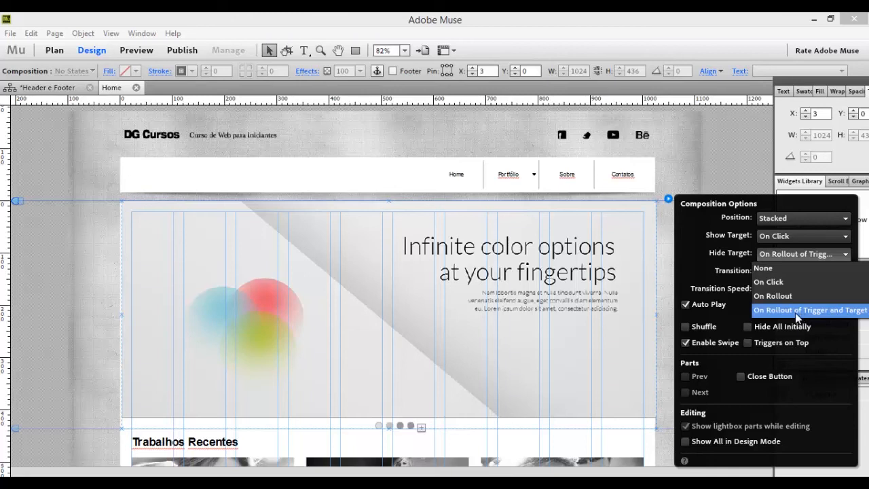
pyautogui.click(754, 312)
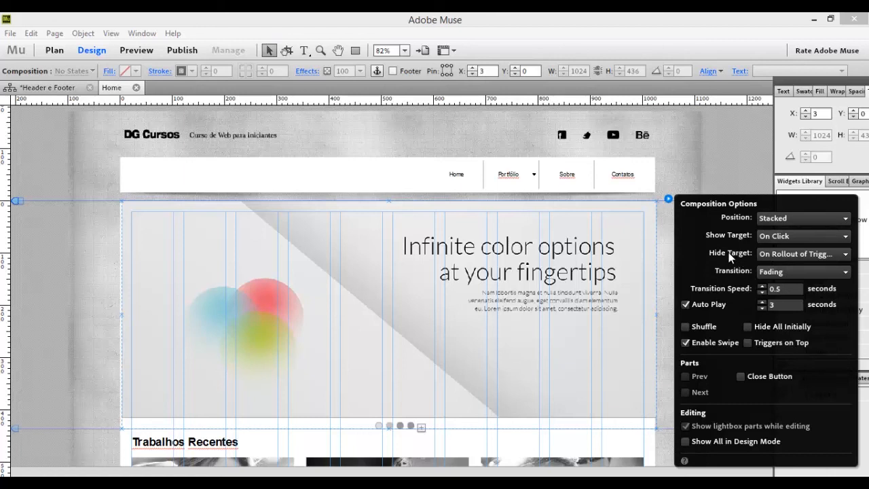
# Try the composition's Show All in Design Mode option, switching it on and back off
pyautogui.click(685, 442)
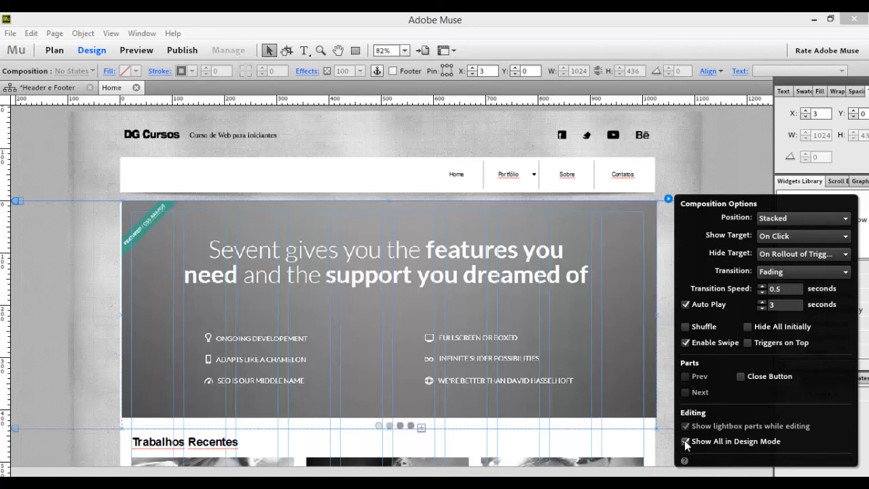
pyautogui.click(685, 441)
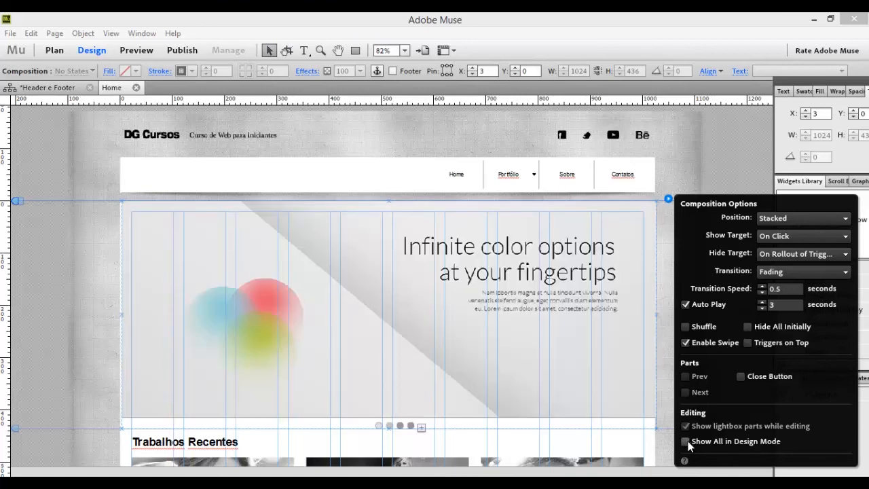